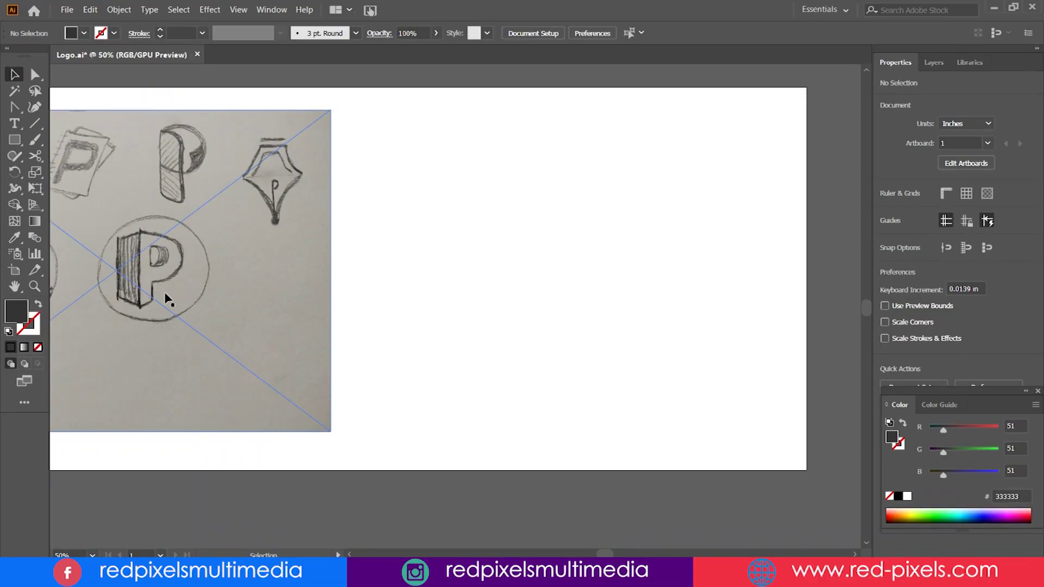
Draw a rectangle right of the sketch and perspective-distort it into a trapezoid
{"action": "left_click", "coordinate": [15, 140]}
{"action": "left_click_drag", "start_coordinate": [485, 206], "coordinate": [555, 298]}
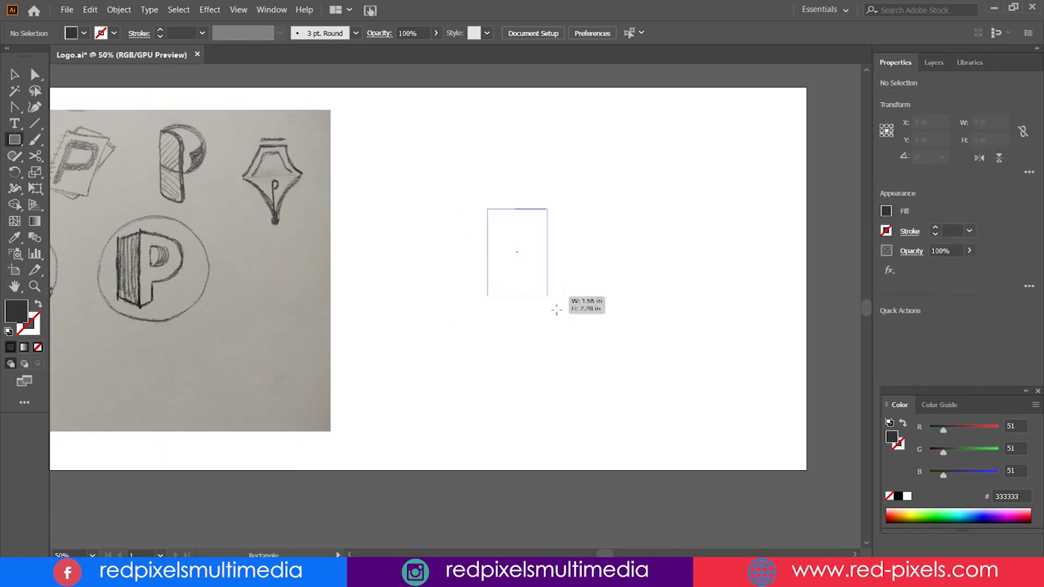
{"action": "left_click", "coordinate": [35, 188]}
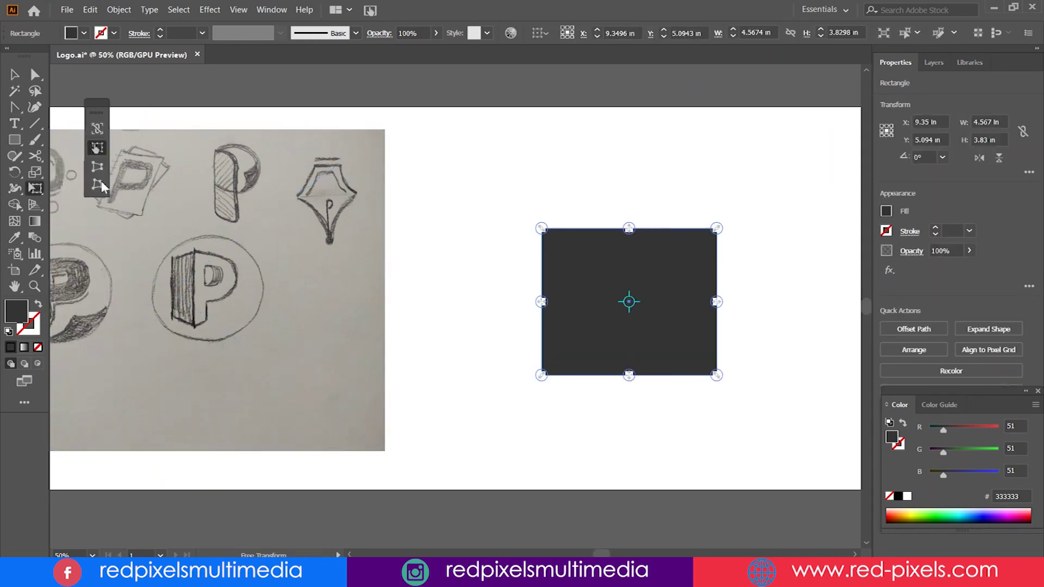
{"action": "mouse_move", "coordinate": [717, 228]}
{"action": "left_mouse_down"}
{"action": "mouse_move", "coordinate": [717, 250]}
{"action": "mouse_move", "coordinate": [699, 223]}
{"action": "left_mouse_up"}
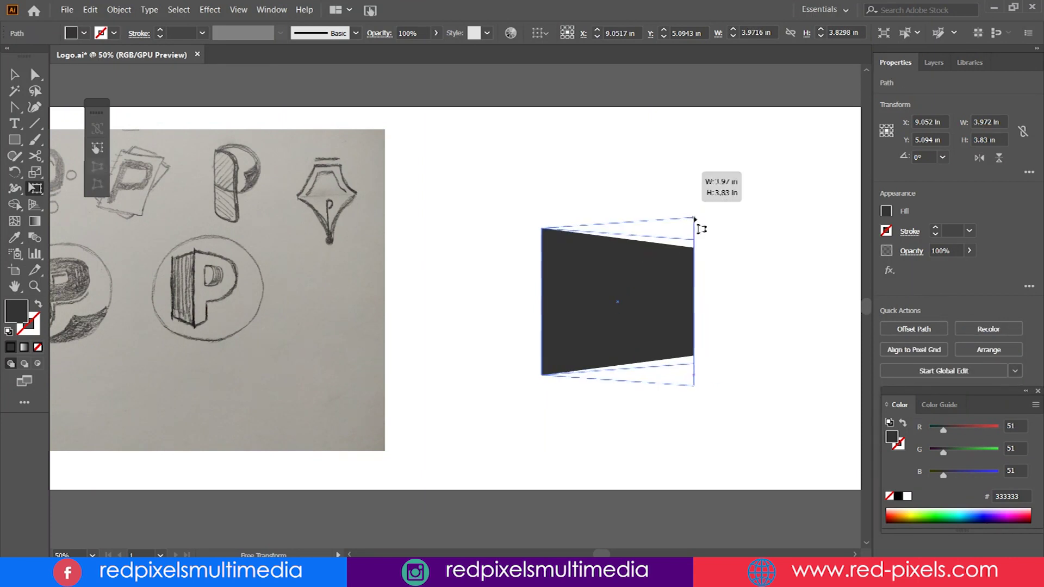
{"action": "left_click", "coordinate": [14, 75]}
{"action": "left_click", "coordinate": [505, 167]}
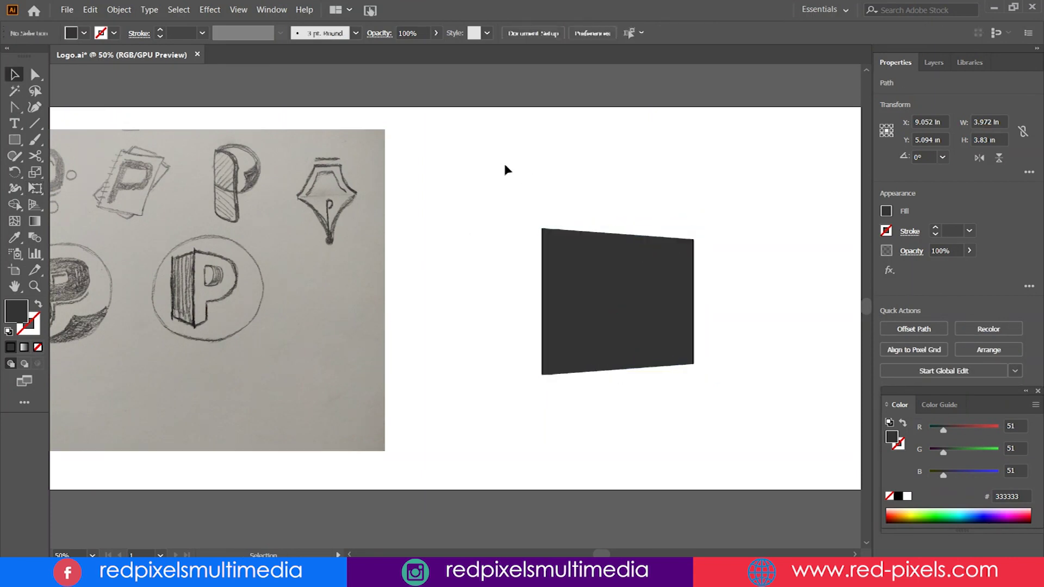
Draw a vertical line through the trapezoid and select it together with the trapezoid
{"action": "left_click", "coordinate": [35, 123]}
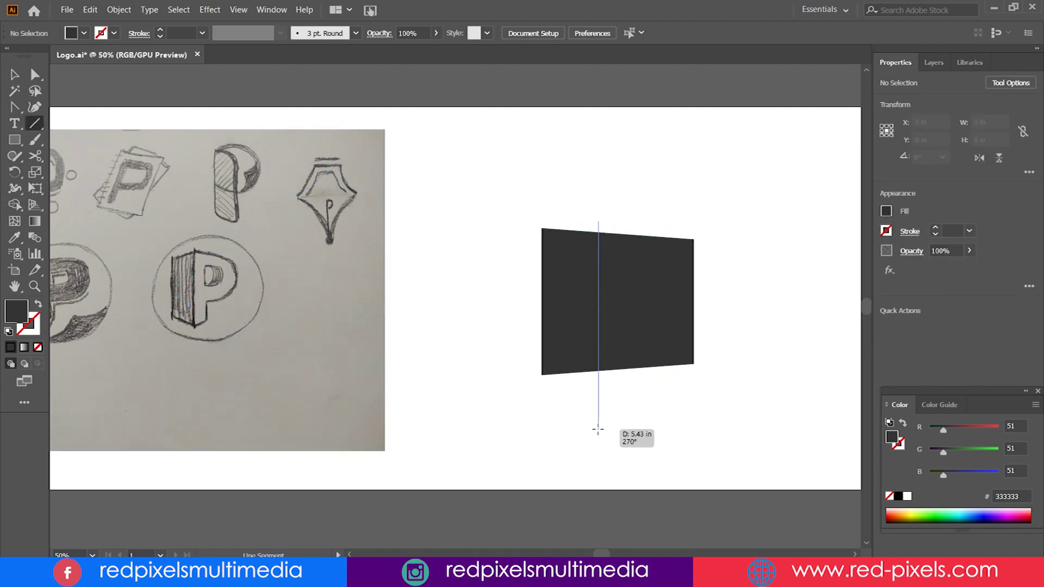
{"action": "left_click_drag", "start_coordinate": [618, 429], "coordinate": [618, 429]}
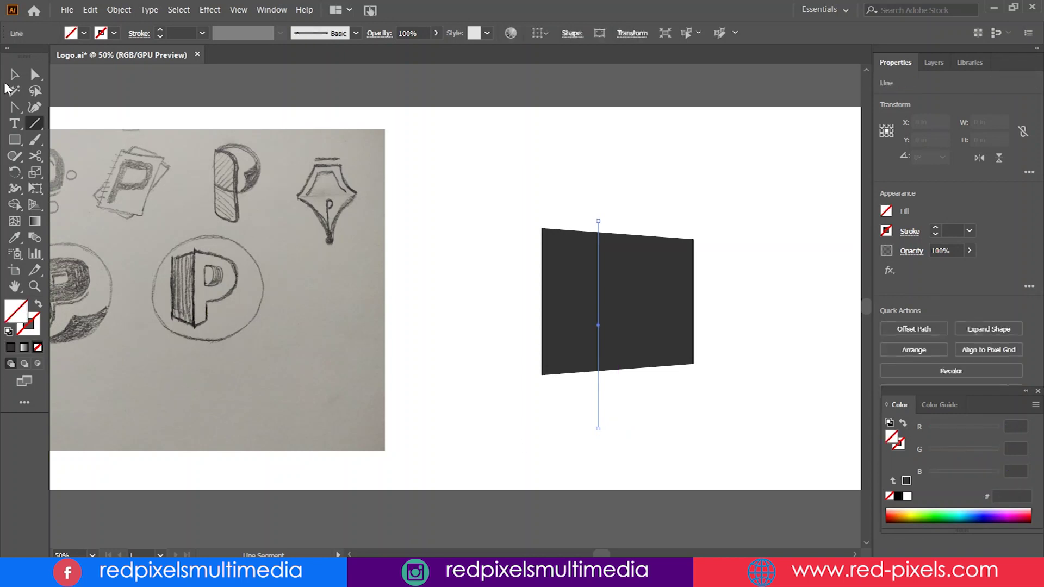
{"action": "key", "text": "v"}
{"action": "left_click", "coordinate": [161, 34]}
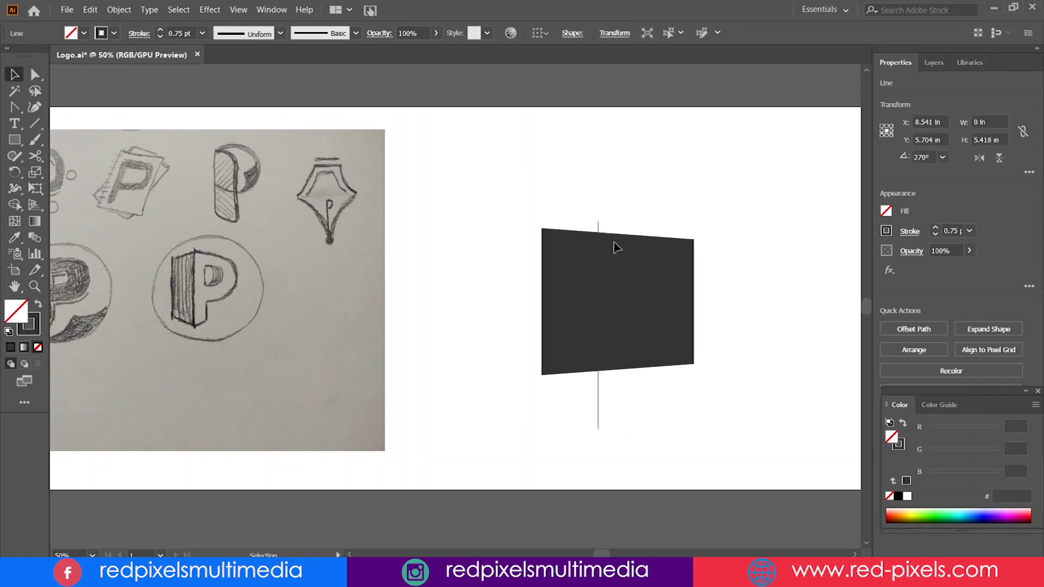
{"action": "left_click_drag", "start_coordinate": [599, 245], "coordinate": [606, 231]}
{"action": "key", "text": "ctrl+a"}
Split the trapezoid into left and right pieces with Shape Builder, trimming the protruding ends
{"action": "key", "text": "shift+m"}
{"action": "left_click", "coordinate": [625, 285]}
{"action": "left_click", "coordinate": [567, 287]}
{"action": "left_click", "coordinate": [14, 72]}
{"action": "key", "text": "Delete"}
{"action": "left_click", "coordinate": [606, 221]}
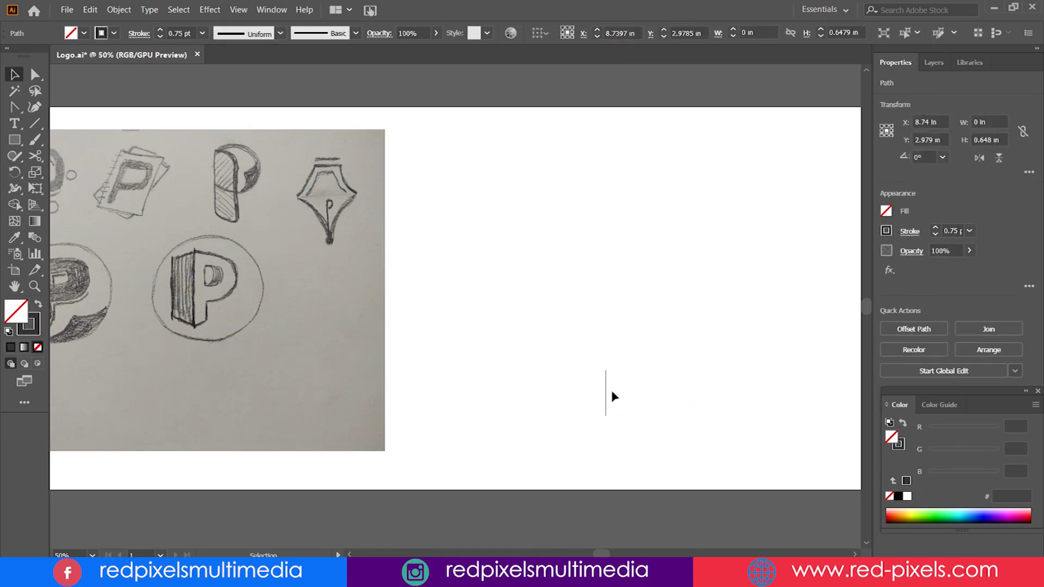
{"action": "key", "text": "ctrl+z"}
{"action": "key", "text": "ctrl+z"}
{"action": "key", "text": "ctrl+a"}
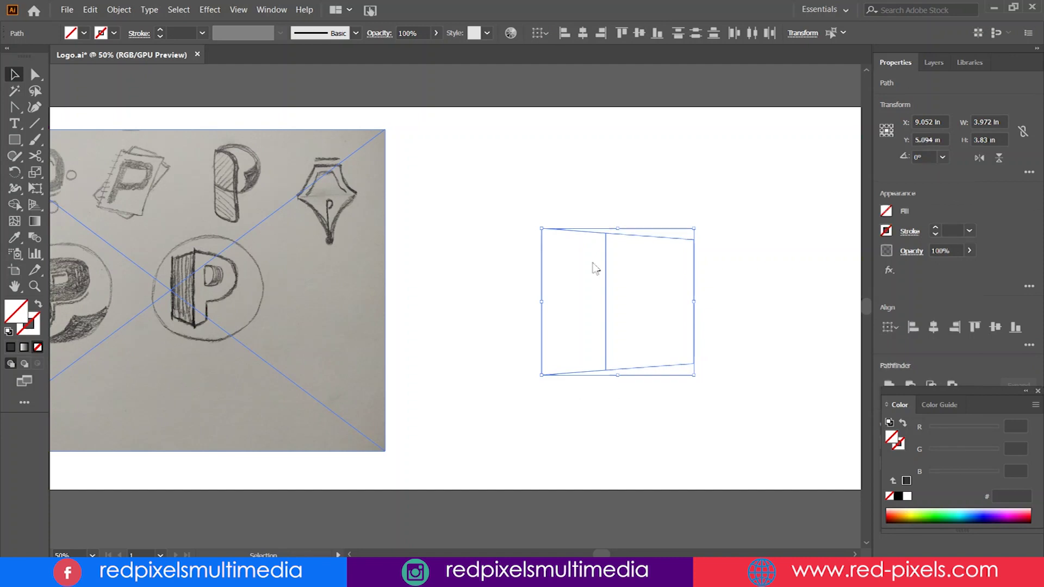
Fill the trapezoid pieces with dark grey #333333
{"action": "type", "text": "333333"}
{"action": "key", "text": "Return"}
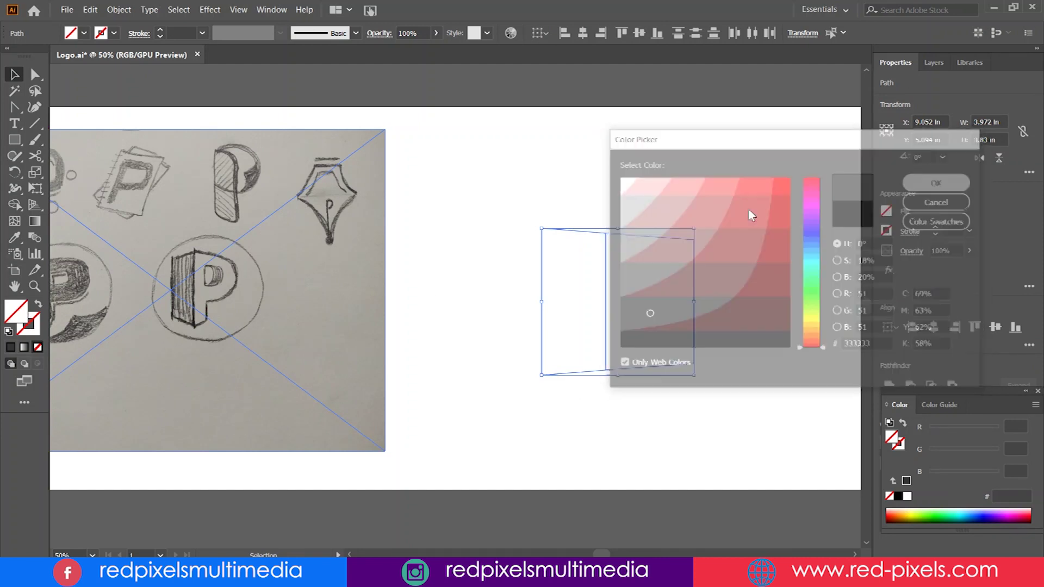
{"action": "left_click", "coordinate": [631, 168]}
Duplicate the left piece in place with Copy and Paste in Front
{"action": "left_click", "coordinate": [594, 277]}
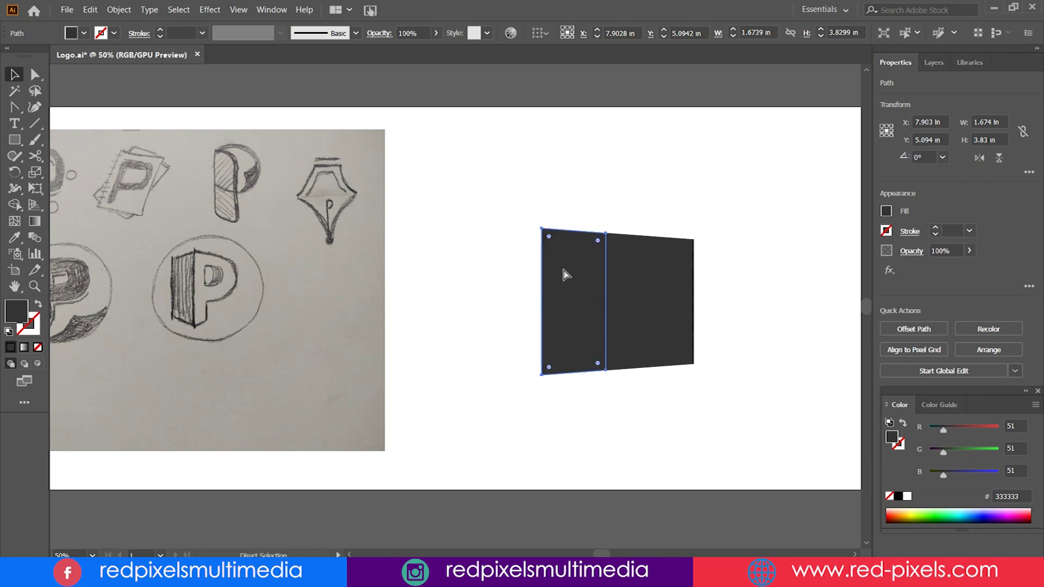
{"action": "left_click", "coordinate": [91, 10]}
{"action": "left_click", "coordinate": [109, 67]}
{"action": "left_click", "coordinate": [90, 9]}
{"action": "left_click", "coordinate": [122, 93]}
Reflect the copy across a vertical axis and move it left as the box's side face
{"action": "right_click", "coordinate": [569, 252]}
{"action": "mouse_move", "coordinate": [608, 435]}
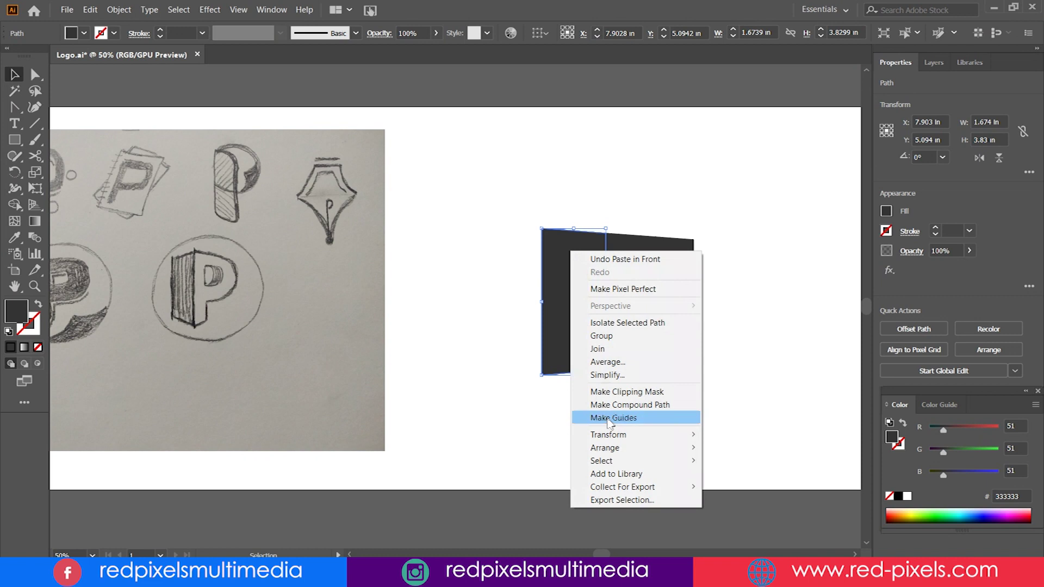
{"action": "left_click", "coordinate": [729, 477]}
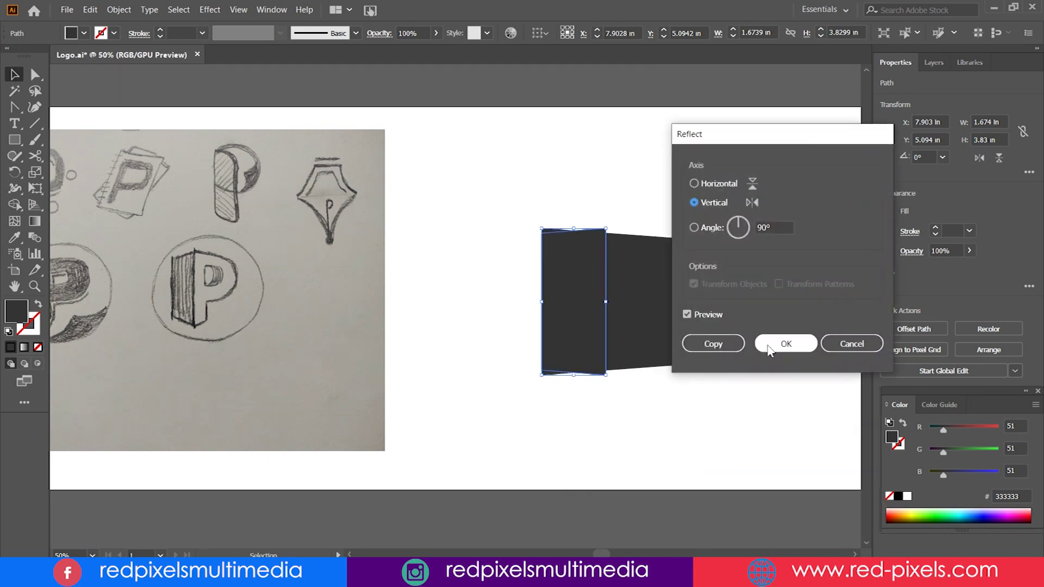
{"action": "left_click", "coordinate": [772, 343]}
{"action": "left_click_drag", "start_coordinate": [532, 280], "coordinate": [531, 281]}
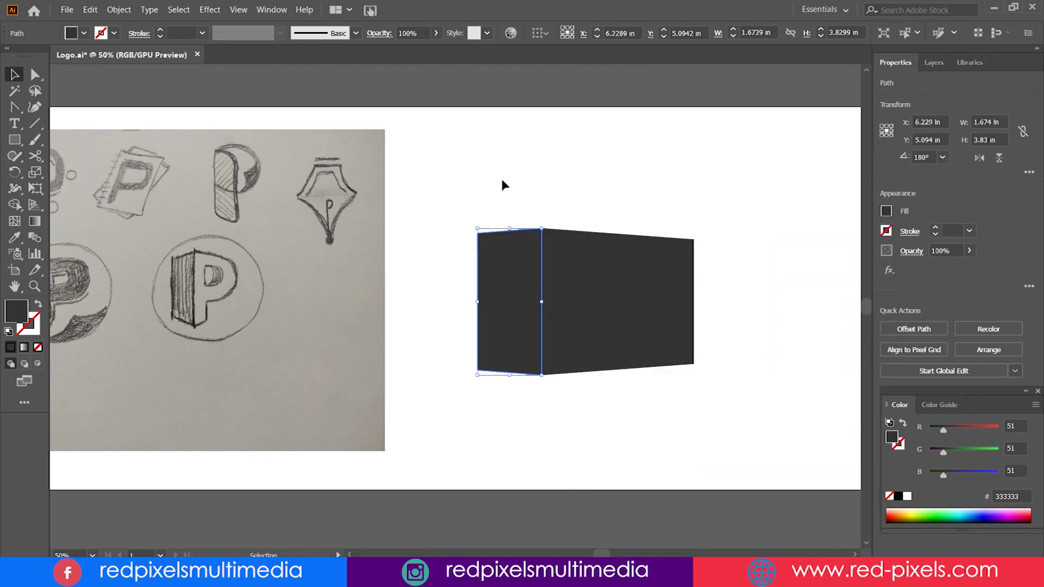
{"action": "mouse_move", "coordinate": [590, 200]}
{"action": "left_mouse_down"}
{"action": "mouse_move", "coordinate": [706, 306]}
{"action": "mouse_move", "coordinate": [647, 305]}
{"action": "mouse_move", "coordinate": [656, 305]}
{"action": "left_mouse_up"}
Draw a slanted line along the box's bottom and place a copy across the box
{"action": "key", "text": "ctrl+1"}
{"action": "key", "text": "backslash"}
{"action": "left_click_drag", "start_coordinate": [460, 458], "coordinate": [748, 417]}
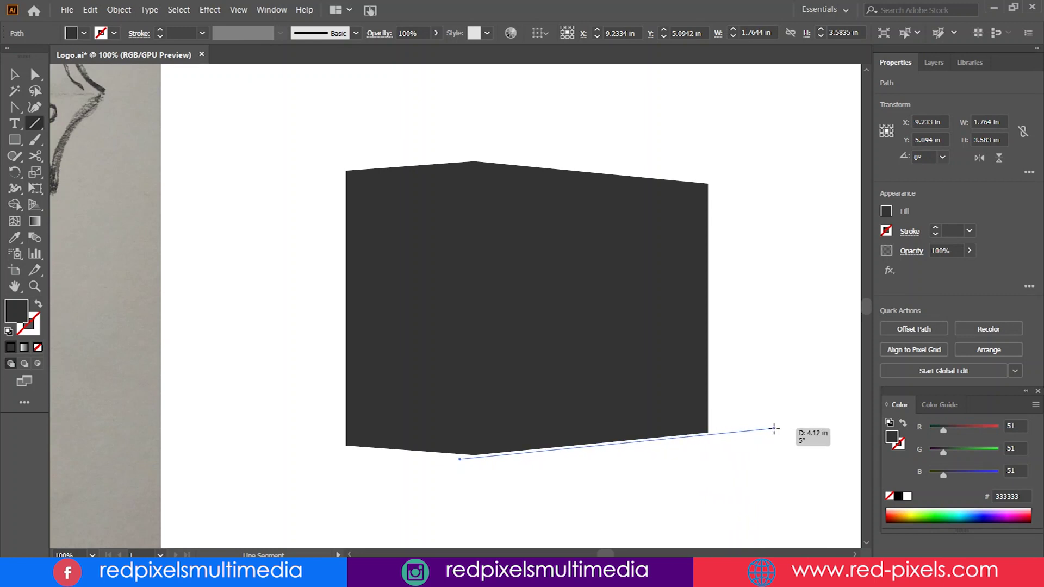
{"action": "left_click_drag", "start_coordinate": [774, 428], "coordinate": [774, 429]}
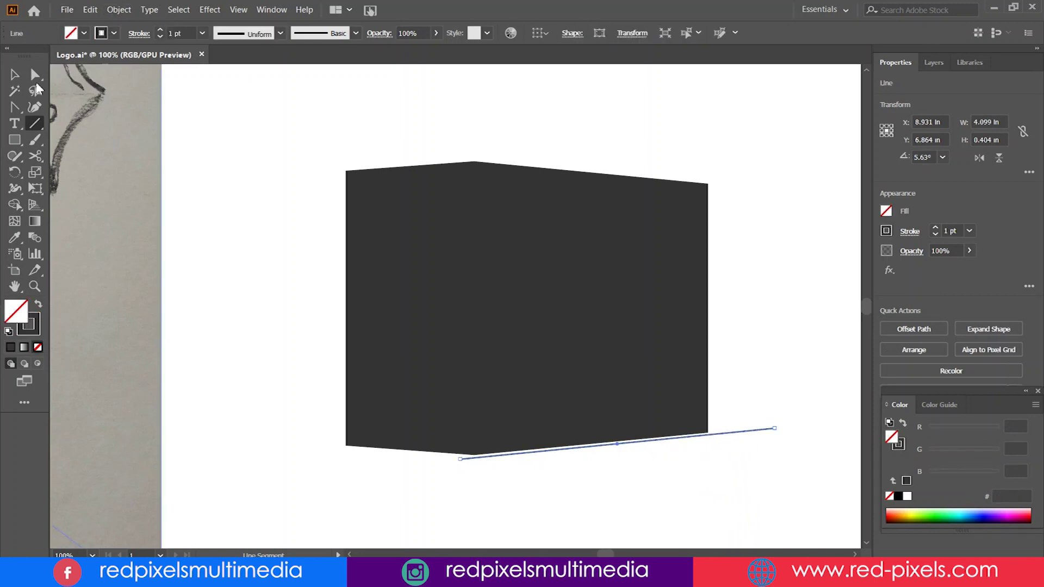
{"action": "key", "text": "v"}
{"action": "left_click", "coordinate": [788, 378]}
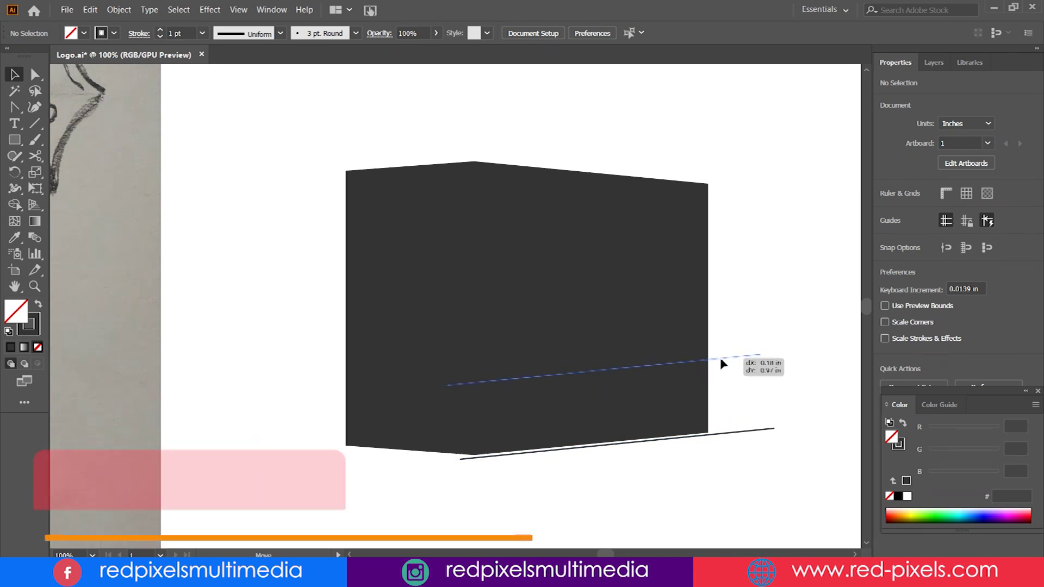
{"action": "left_click_drag", "start_coordinate": [726, 388], "coordinate": [723, 356]}
Remove the lower-right region below the slanted line with Shape Builder
{"action": "key", "text": "shift+m"}
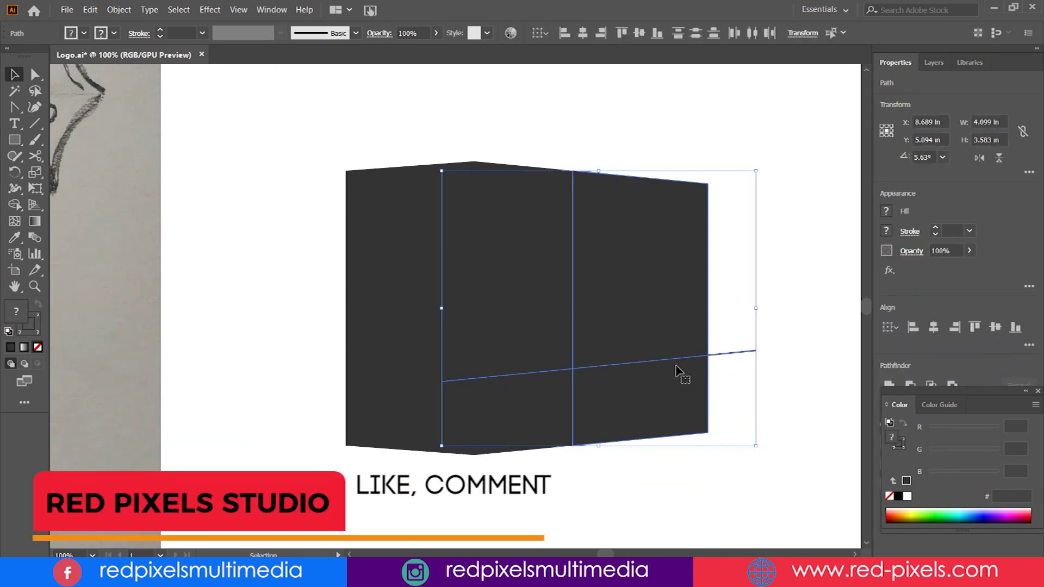
{"action": "left_click", "coordinate": [624, 423], "text": "alt"}
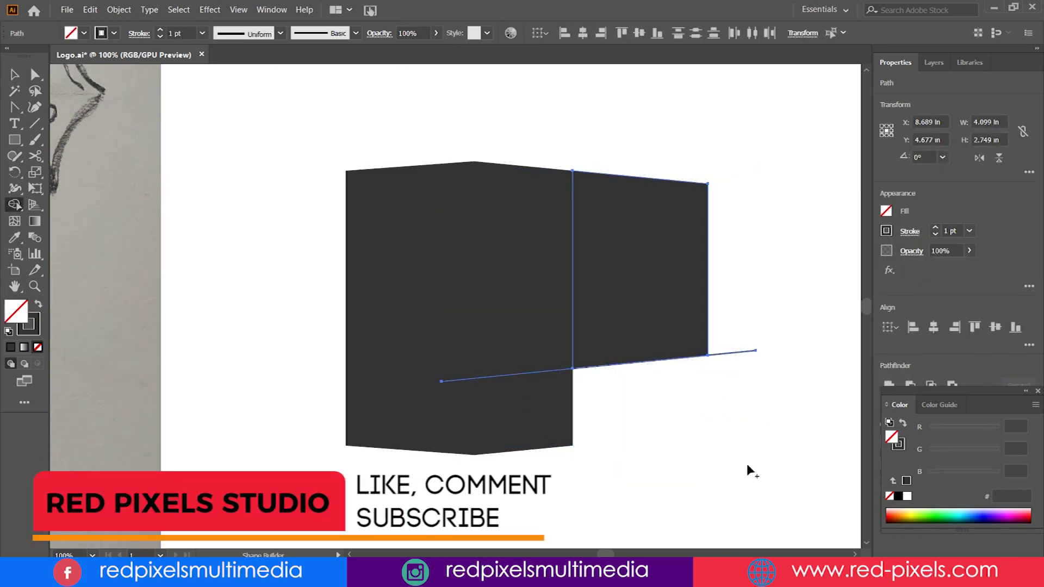
{"action": "key", "text": "v"}
{"action": "left_click", "coordinate": [742, 401]}
Round the right part's corner with Direct Selection to form the P's bowl
{"action": "key", "text": "a"}
{"action": "left_click", "coordinate": [661, 322]}
{"action": "left_click", "coordinate": [707, 184]}
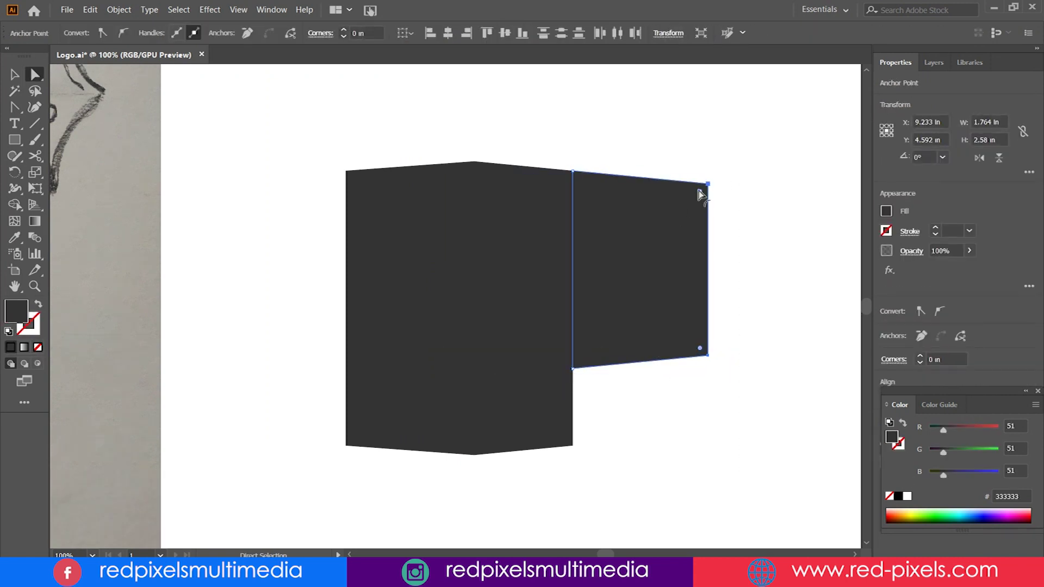
{"action": "left_click_drag", "start_coordinate": [647, 465], "coordinate": [648, 465]}
{"action": "key", "text": "ctrl+minus"}
{"action": "left_click", "coordinate": [530, 261]}
Round the corners of the P's left and middle faces to 0.2 in
{"action": "key", "text": "e"}
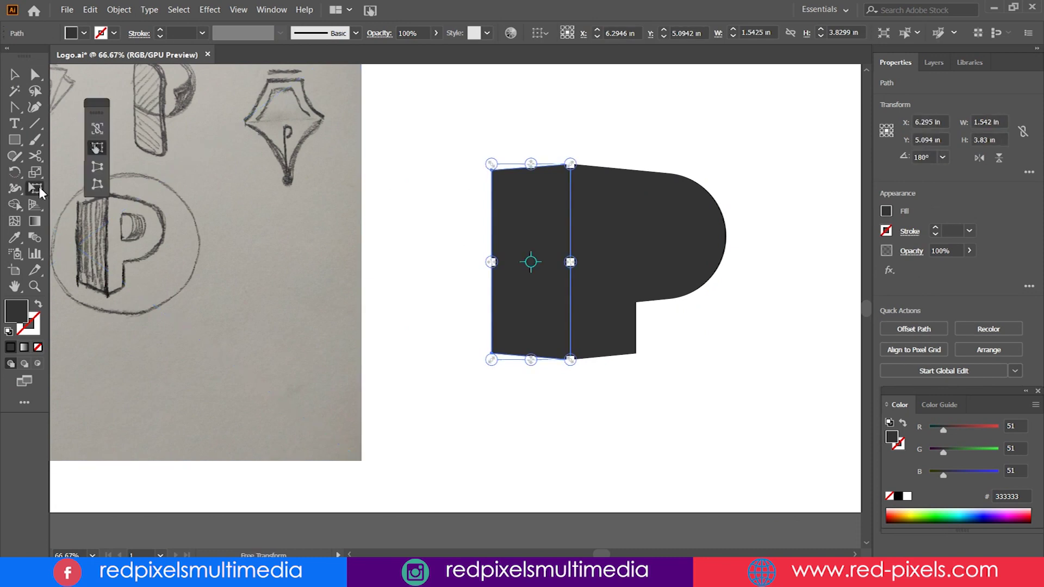
{"action": "left_click_drag", "start_coordinate": [491, 164], "coordinate": [493, 180]}
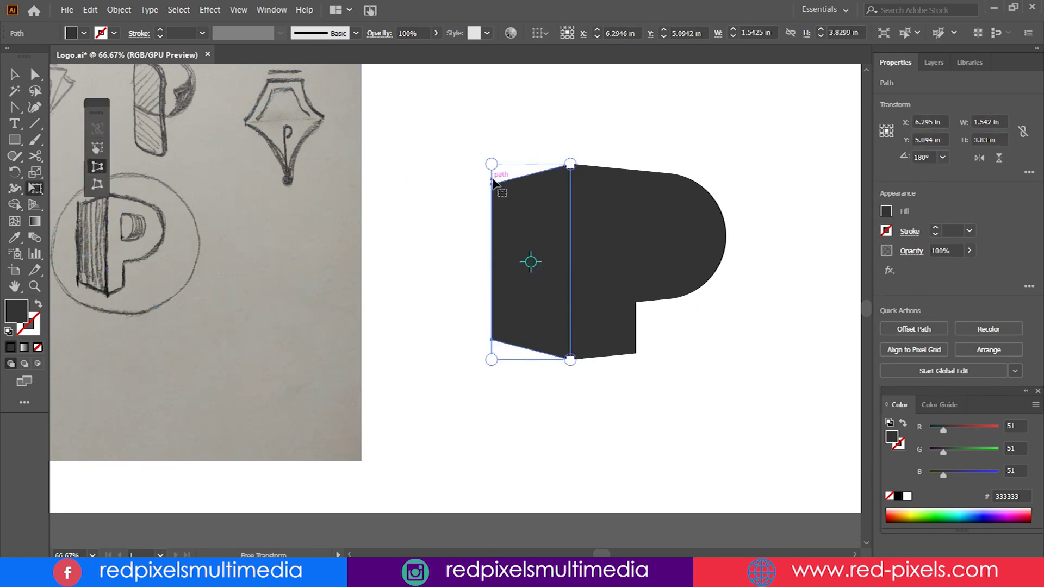
{"action": "key", "text": "v"}
{"action": "left_click", "coordinate": [443, 173]}
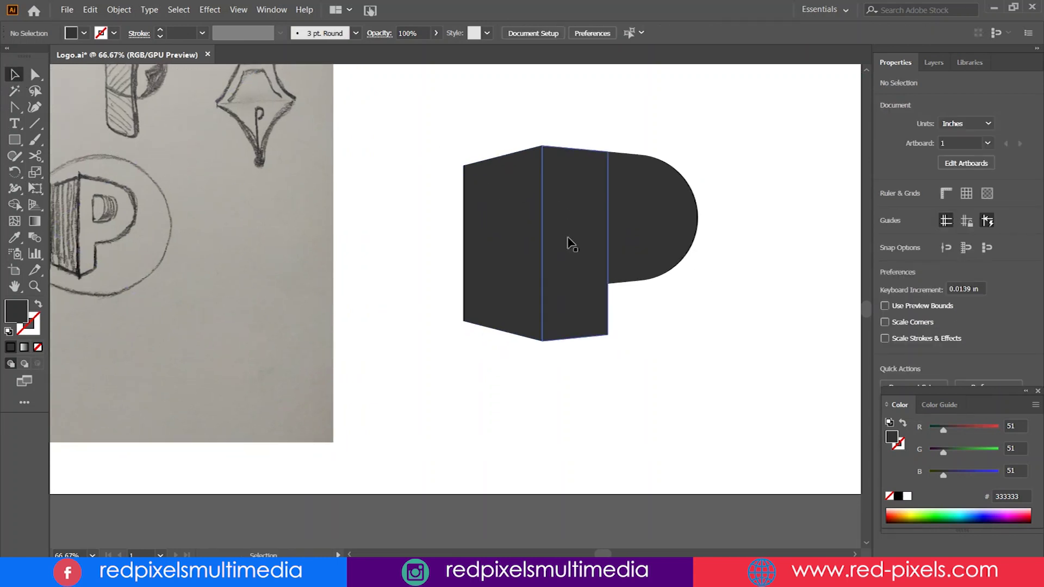
{"action": "key", "text": "a"}
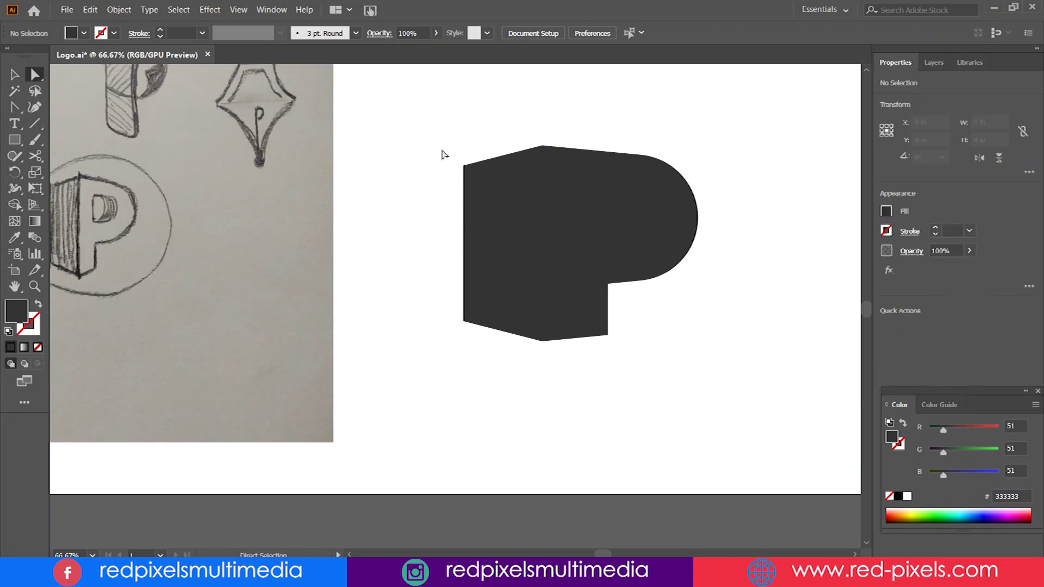
{"action": "left_click_drag", "start_coordinate": [443, 154], "coordinate": [551, 349]}
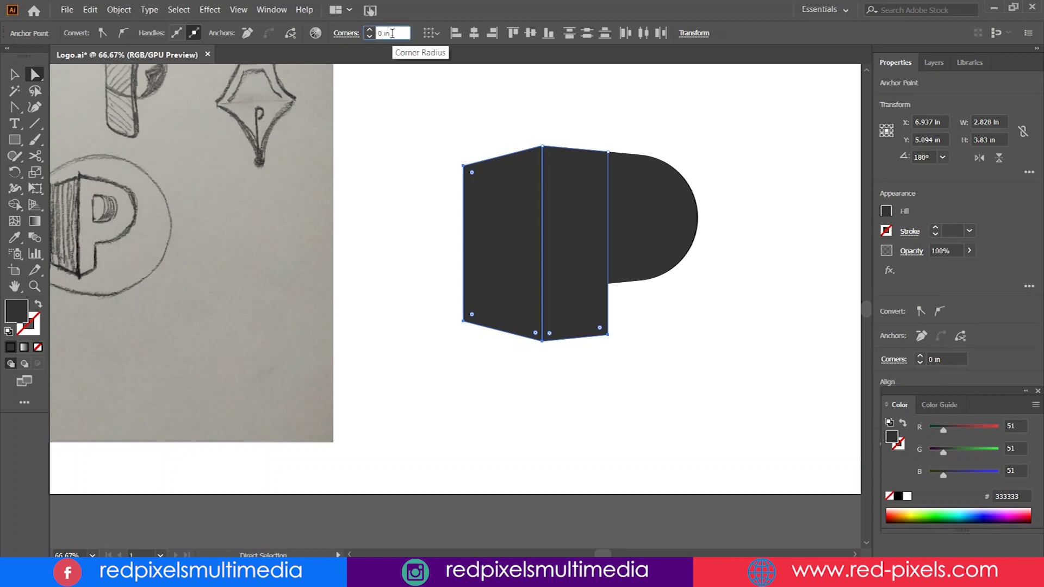
{"action": "scroll", "coordinate": [392, 34], "scroll_direction": "down", "scroll_amount": 1}
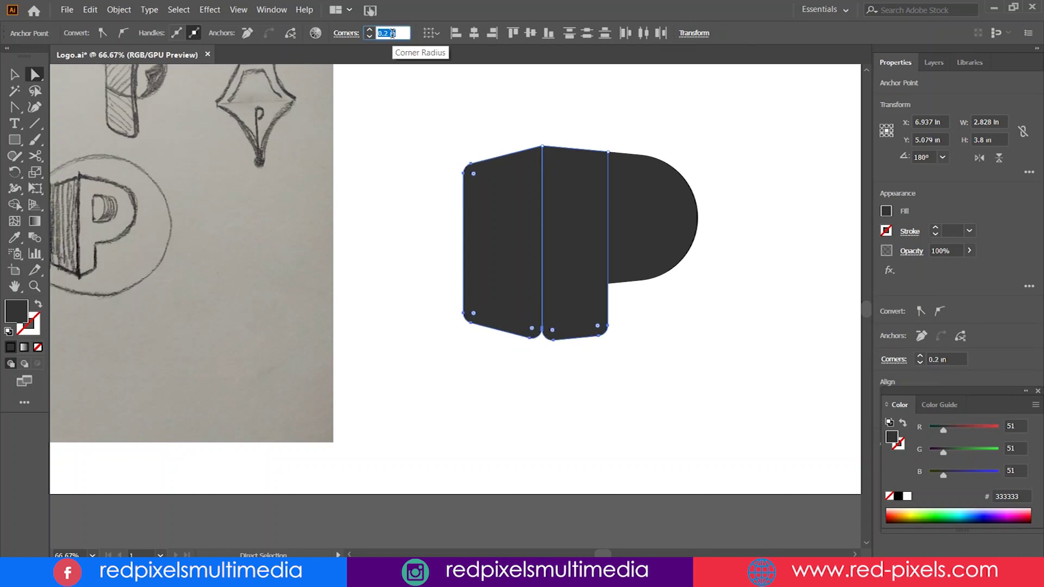
{"action": "key", "text": "v"}
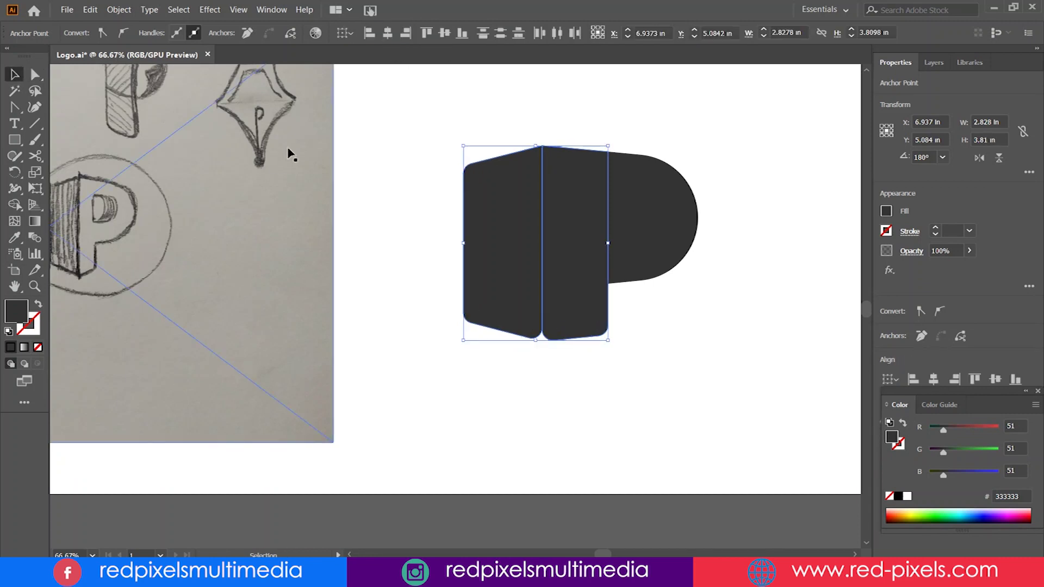
{"action": "left_click", "coordinate": [426, 210]}
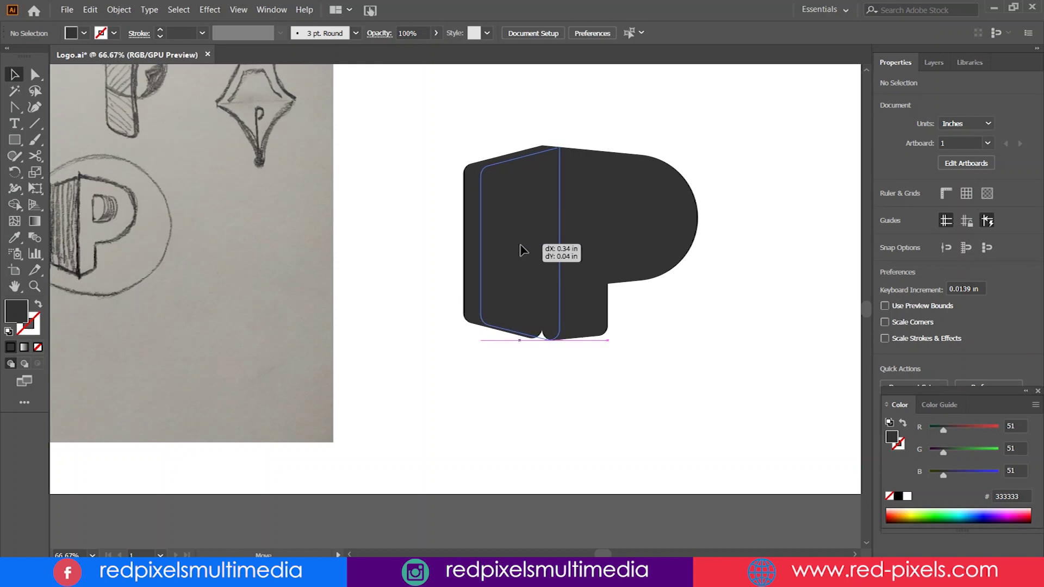
Shift the P's left face about 0.35 in to the right
{"action": "left_click_drag", "start_coordinate": [522, 249], "coordinate": [525, 250]}
{"action": "left_click", "coordinate": [409, 361]}
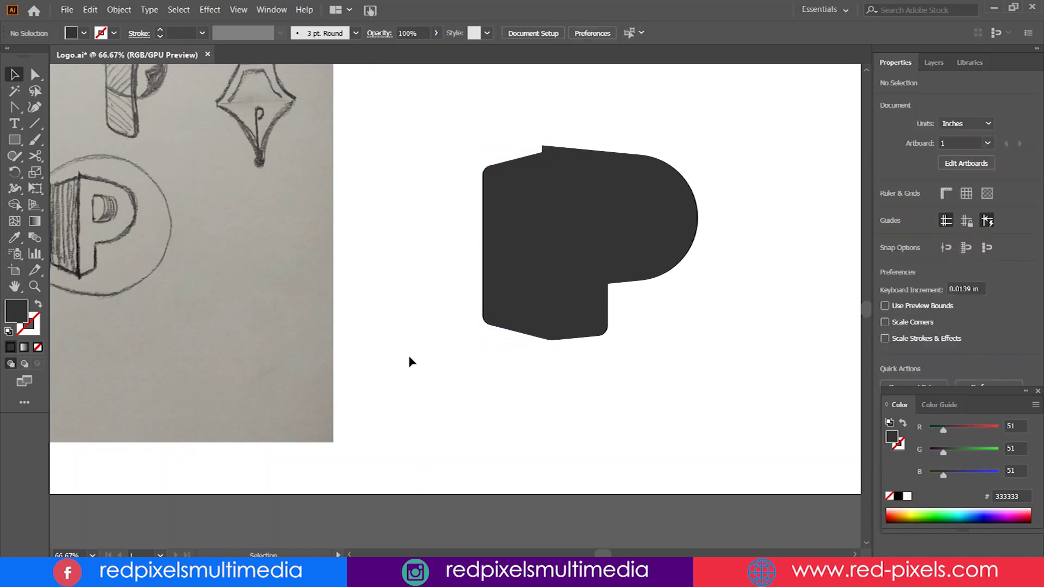
{"action": "left_click", "coordinate": [533, 174]}
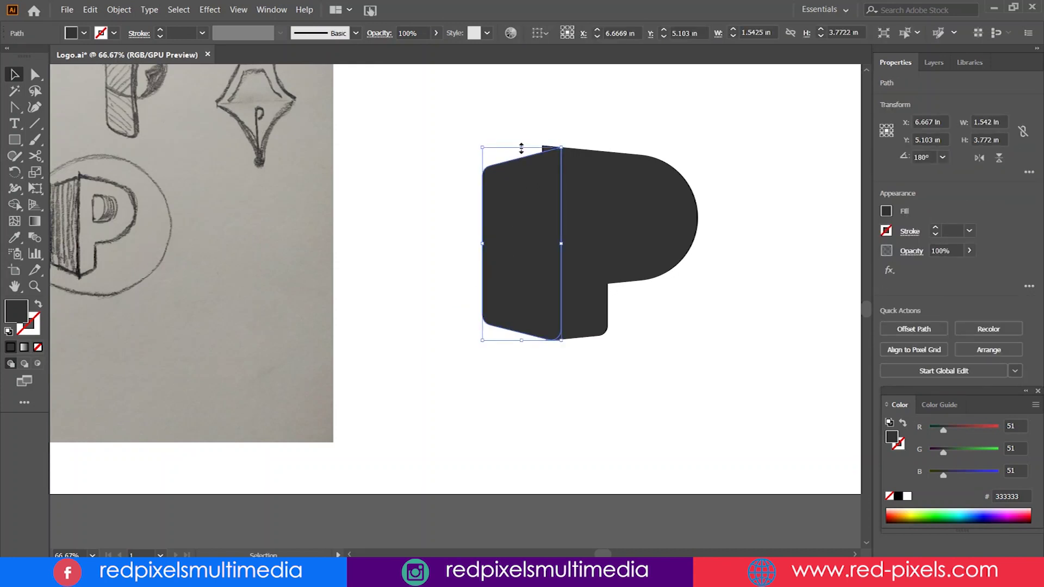
{"action": "left_click", "coordinate": [451, 125]}
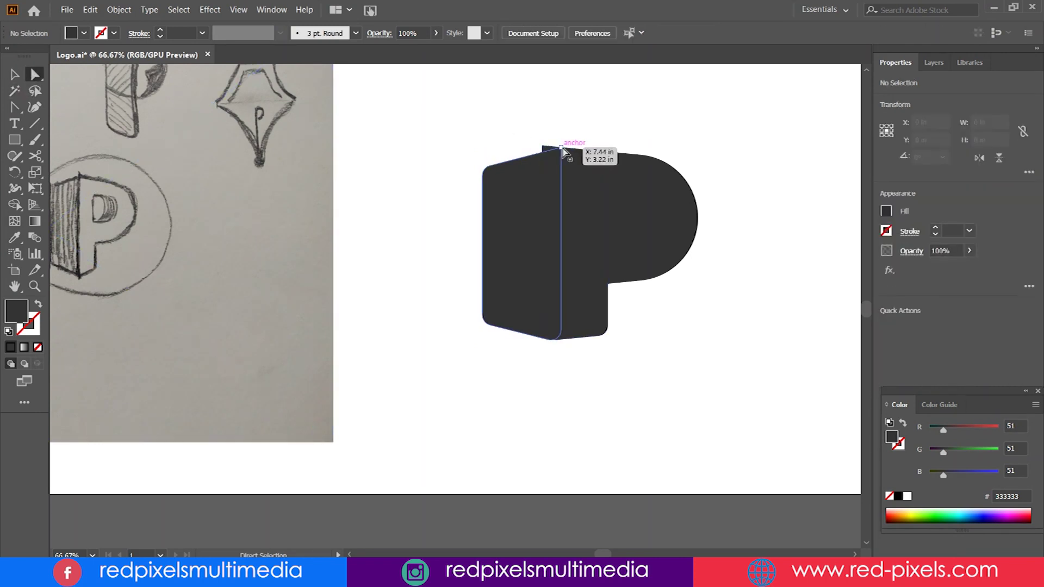
Lower the left part's top anchor and give the middle piece's corner 0.2 in rounding
{"action": "left_click", "coordinate": [562, 147]}
{"action": "left_click_drag", "start_coordinate": [561, 147], "coordinate": [562, 159]}
{"action": "left_click", "coordinate": [561, 162]}
{"action": "scroll", "coordinate": [562, 244], "scroll_direction": "up", "scroll_amount": 1}
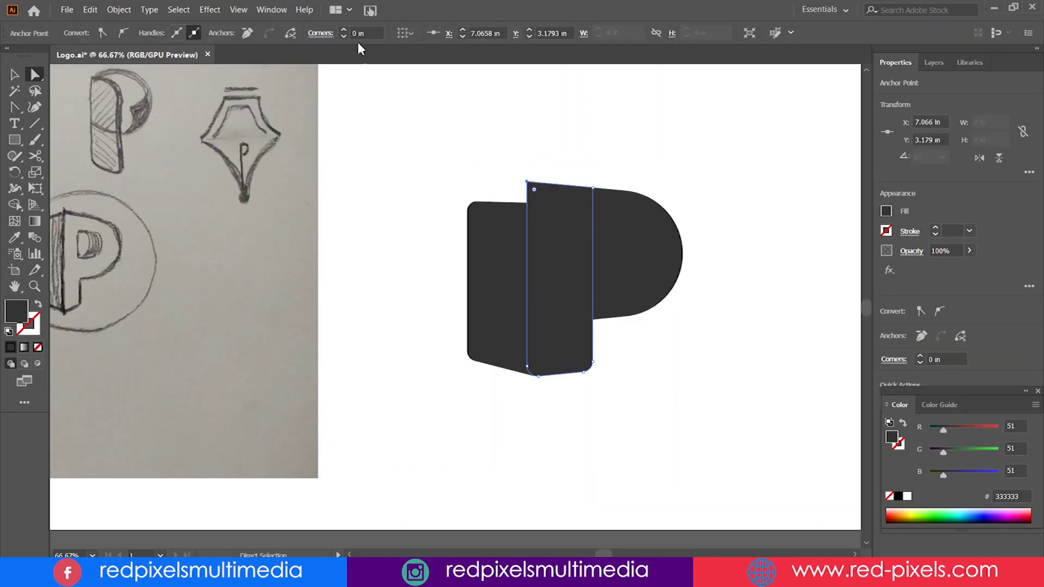
{"action": "type", "text": "0.2"}
{"action": "key", "text": "Return"}
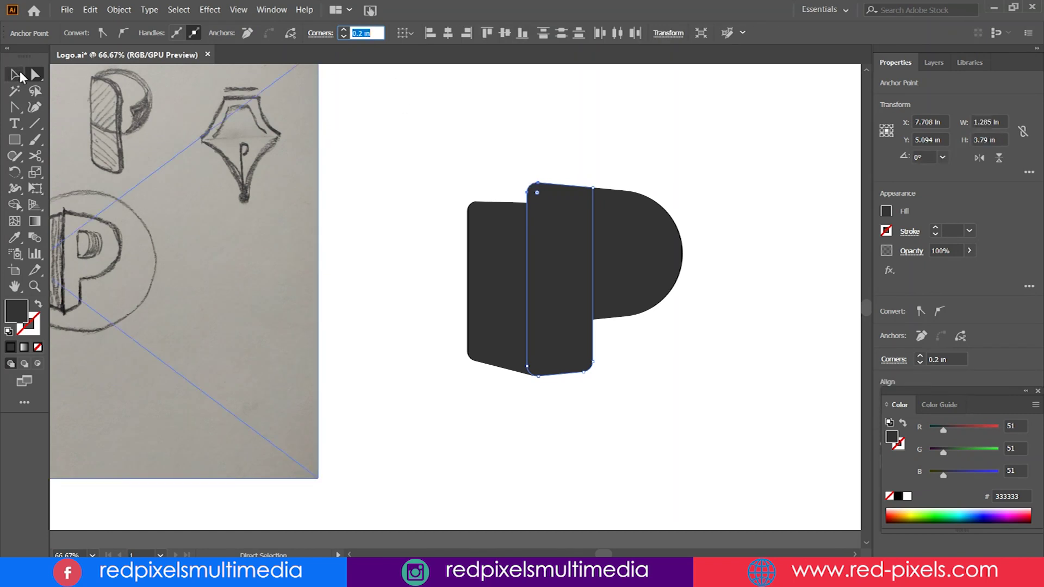
Drag the left piece's top anchor down so its top edge slants downward
{"action": "left_click", "coordinate": [520, 207]}
{"action": "left_click_drag", "start_coordinate": [546, 204], "coordinate": [546, 216]}
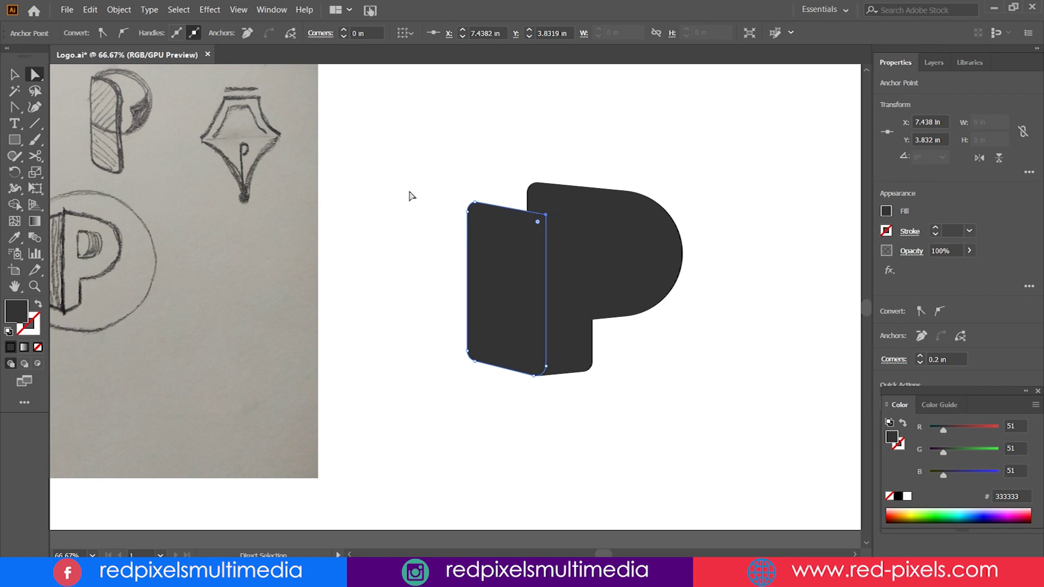
{"action": "left_click", "coordinate": [410, 197]}
{"action": "left_click", "coordinate": [14, 77]}
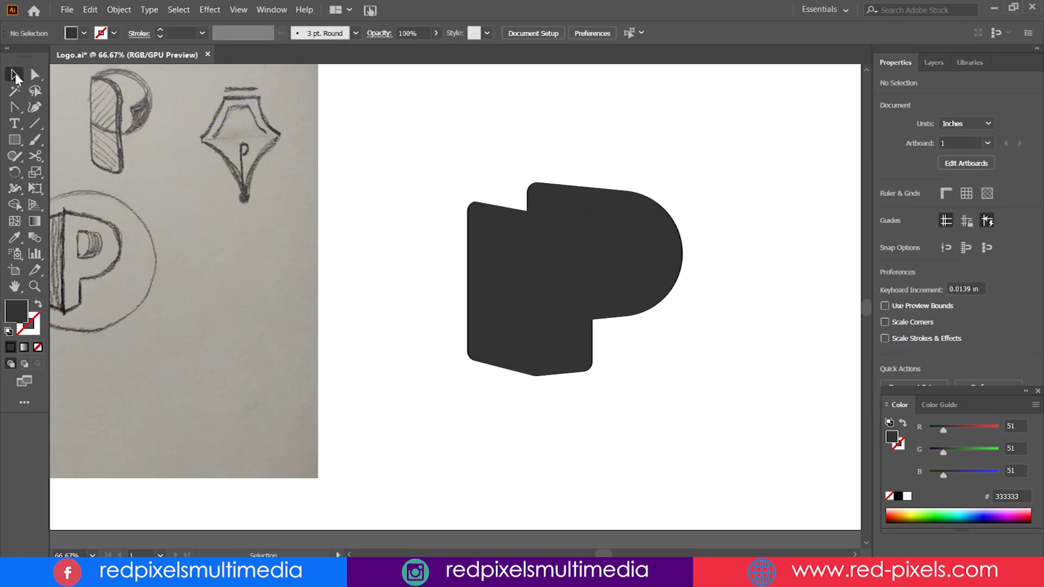
{"action": "scroll", "coordinate": [491, 153], "scroll_direction": "right", "scroll_amount": 1}
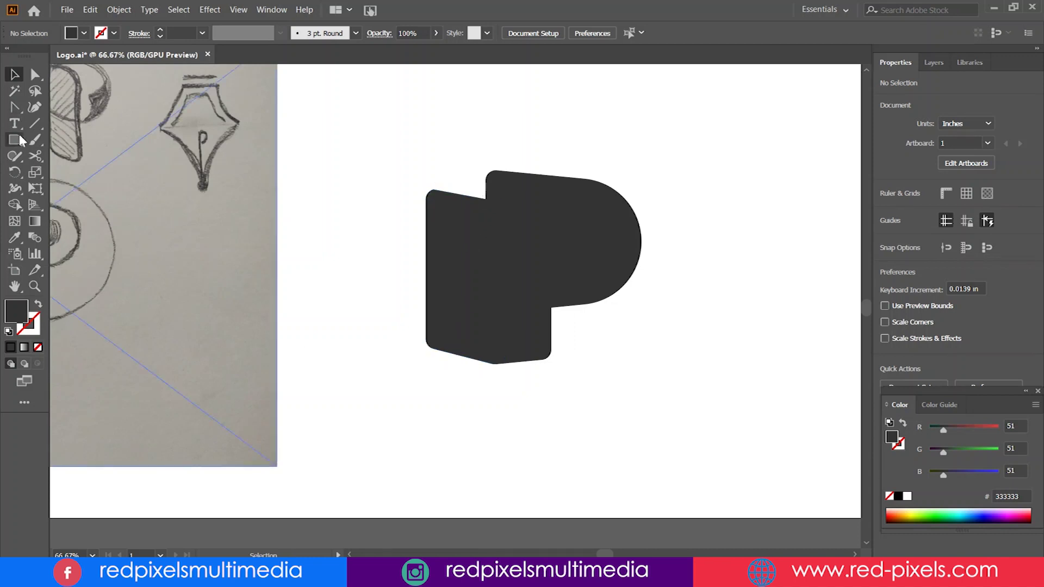
Draw a rectangle over the P's left piece filled light grey #CCCCCC
{"action": "left_click_drag", "start_coordinate": [485, 180], "coordinate": [436, 341]}
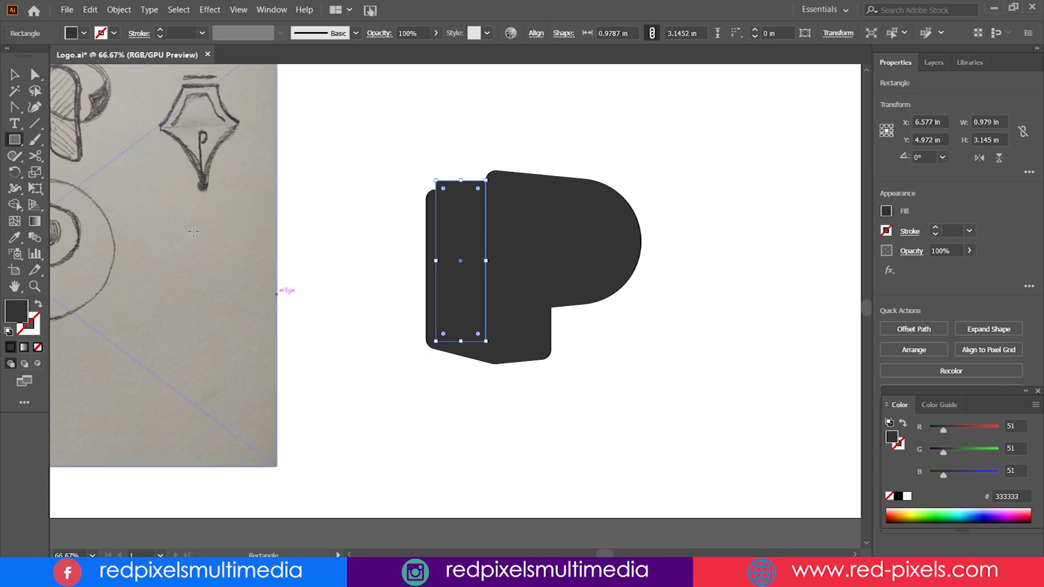
{"action": "double_click", "coordinate": [18, 312]}
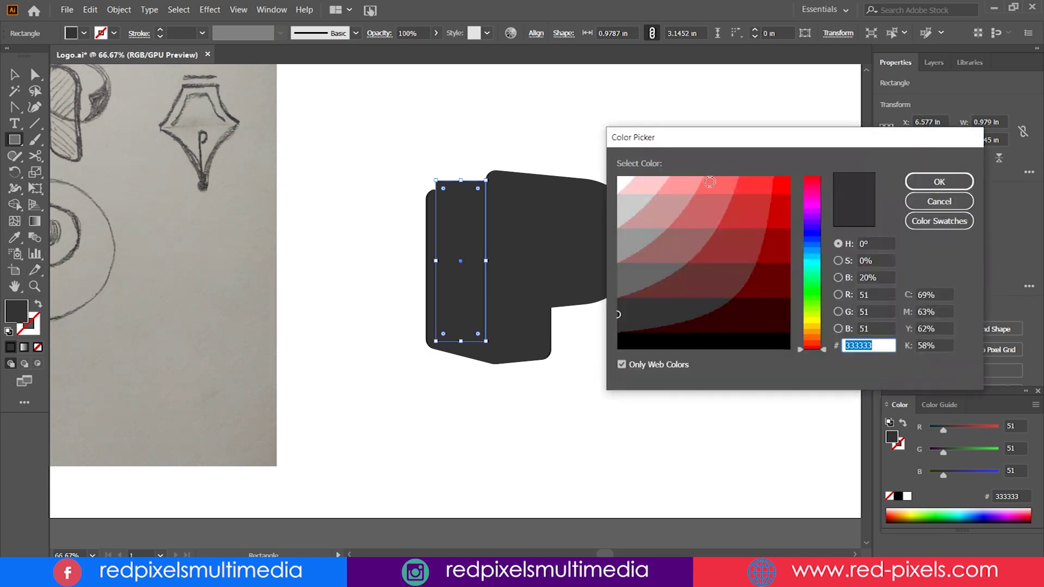
{"action": "type", "text": "cccccc"}
{"action": "key", "text": "Return"}
{"action": "left_click", "coordinate": [443, 135]}
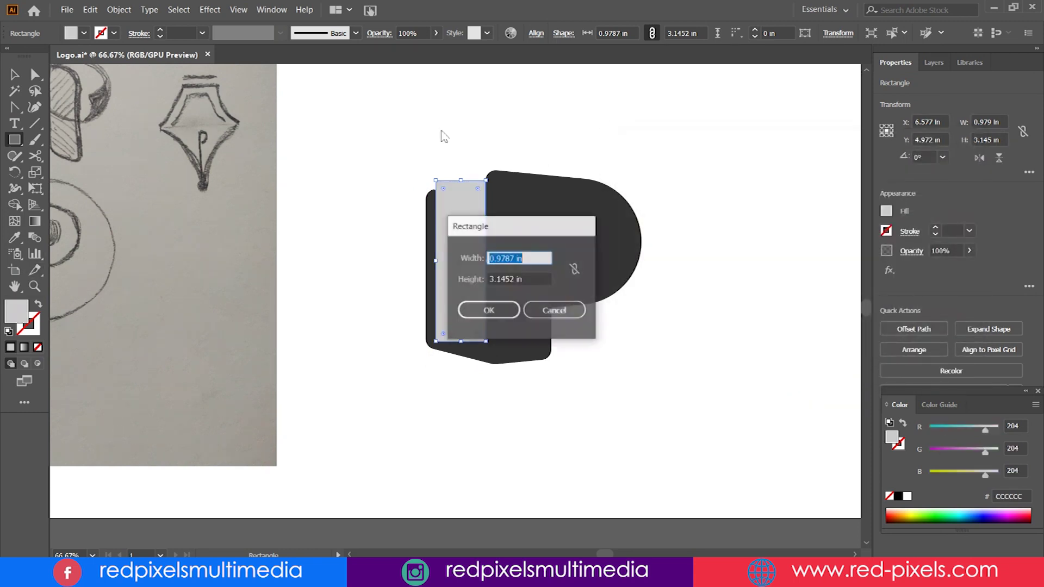
{"action": "key", "text": "Escape"}
{"action": "key", "text": "v"}
{"action": "left_click", "coordinate": [435, 132]}
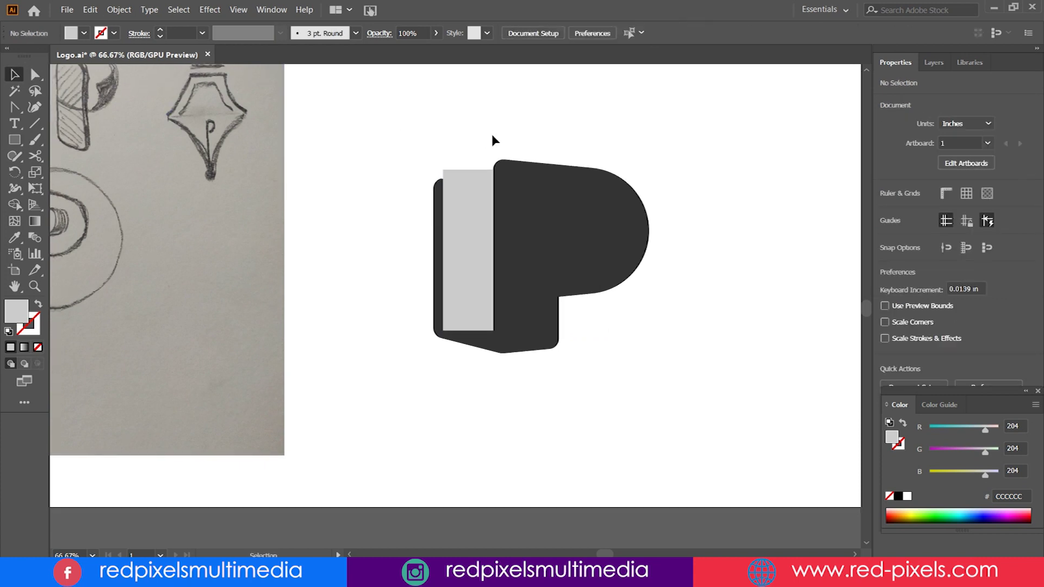
Perspective-distort the grey rectangle and nudge it down slightly
{"action": "left_click", "coordinate": [470, 279]}
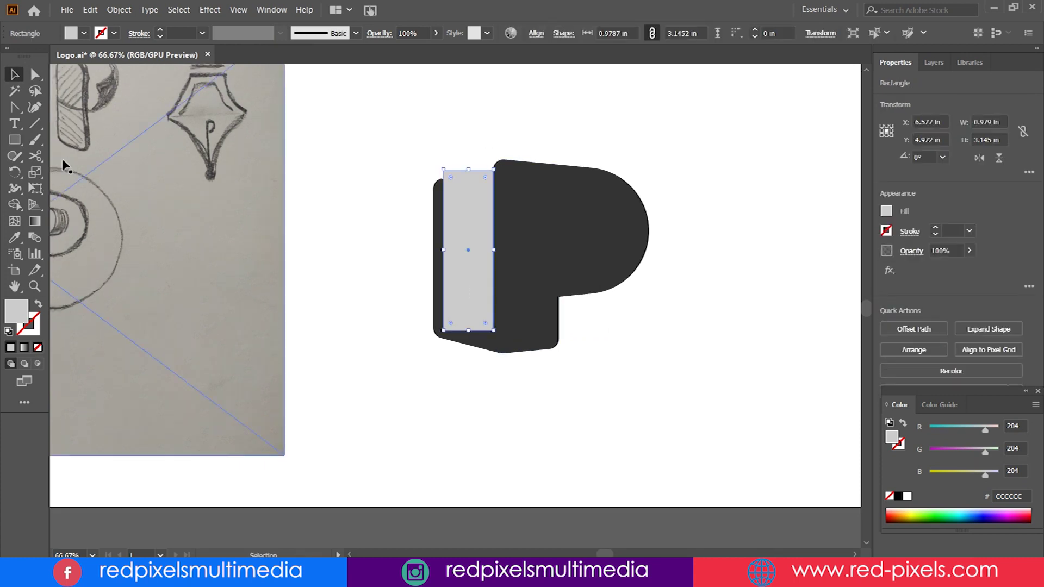
{"action": "left_click", "coordinate": [34, 188]}
{"action": "left_click", "coordinate": [97, 148]}
{"action": "left_click_drag", "start_coordinate": [443, 330], "coordinate": [443, 327]}
{"action": "key", "text": "v"}
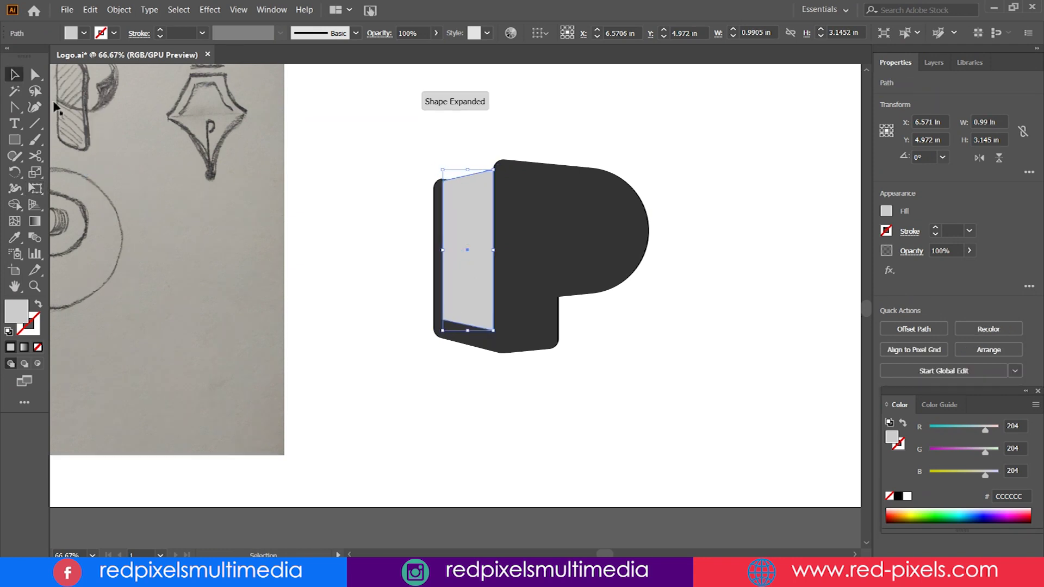
{"action": "scroll", "coordinate": [455, 213], "scroll_direction": "up", "scroll_amount": 1, "text": "alt"}
{"action": "left_click_drag", "start_coordinate": [480, 221], "coordinate": [478, 225]}
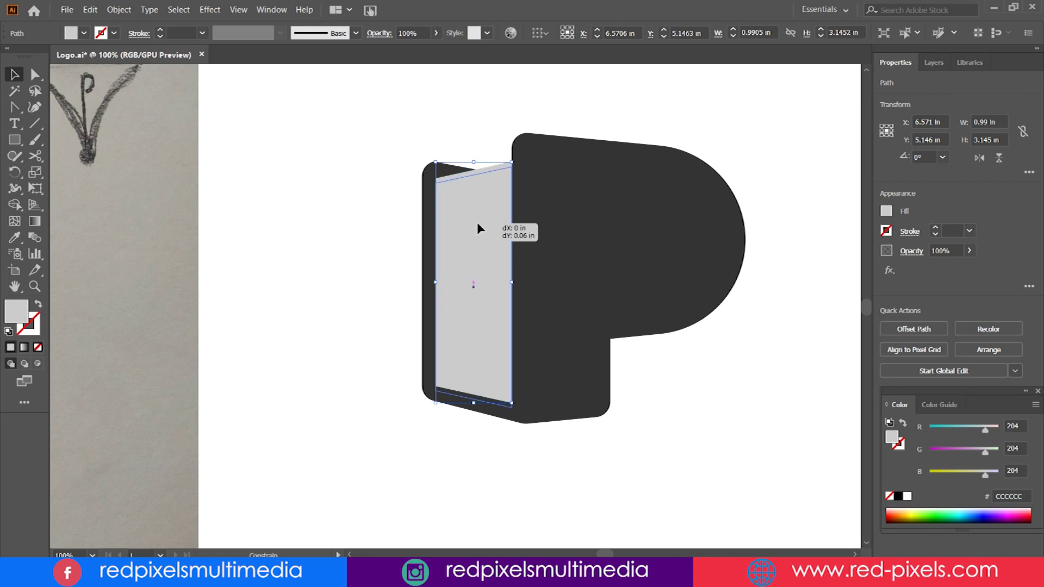
Stretch the grey panel to 3.33 in tall and skew its top-left corner to match the slant
{"action": "left_click_drag", "start_coordinate": [473, 167], "coordinate": [476, 150]}
{"action": "left_click_drag", "start_coordinate": [281, 258], "coordinate": [219, 263]}
{"action": "left_click", "coordinate": [35, 189]}
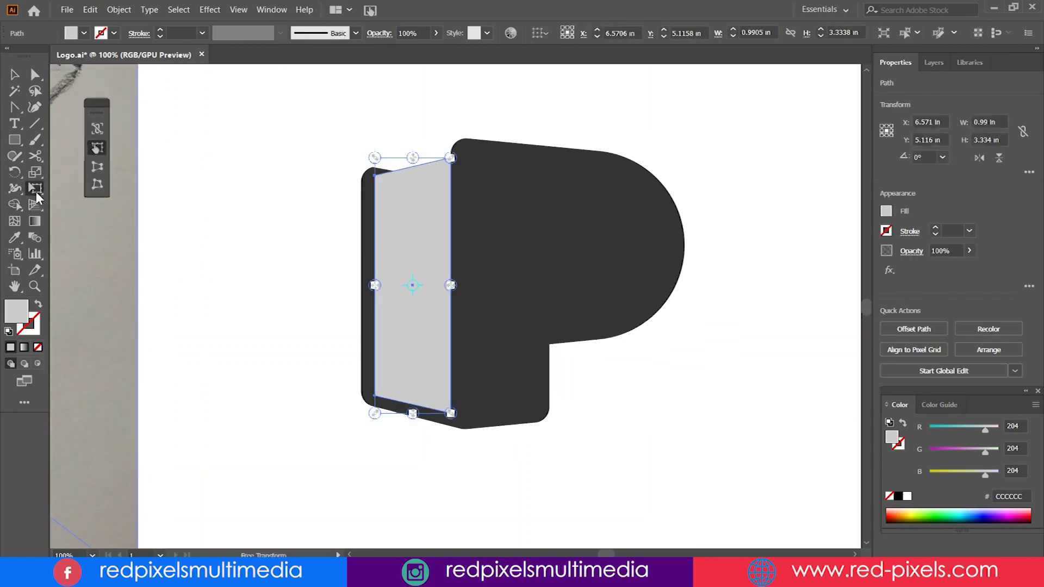
{"action": "left_click_drag", "start_coordinate": [375, 158], "coordinate": [381, 179]}
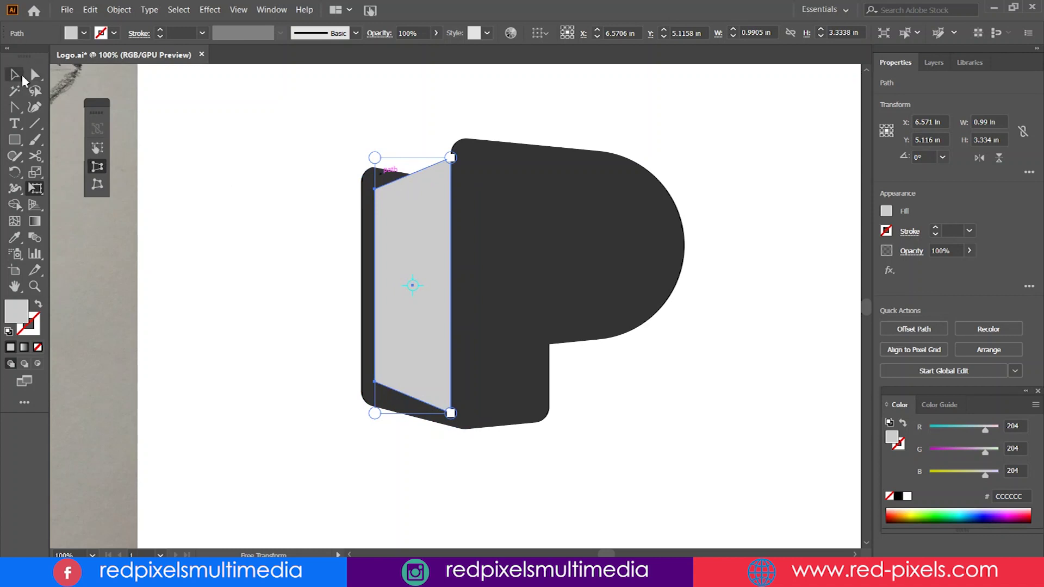
{"action": "left_click", "coordinate": [21, 77]}
{"action": "left_click", "coordinate": [266, 119]}
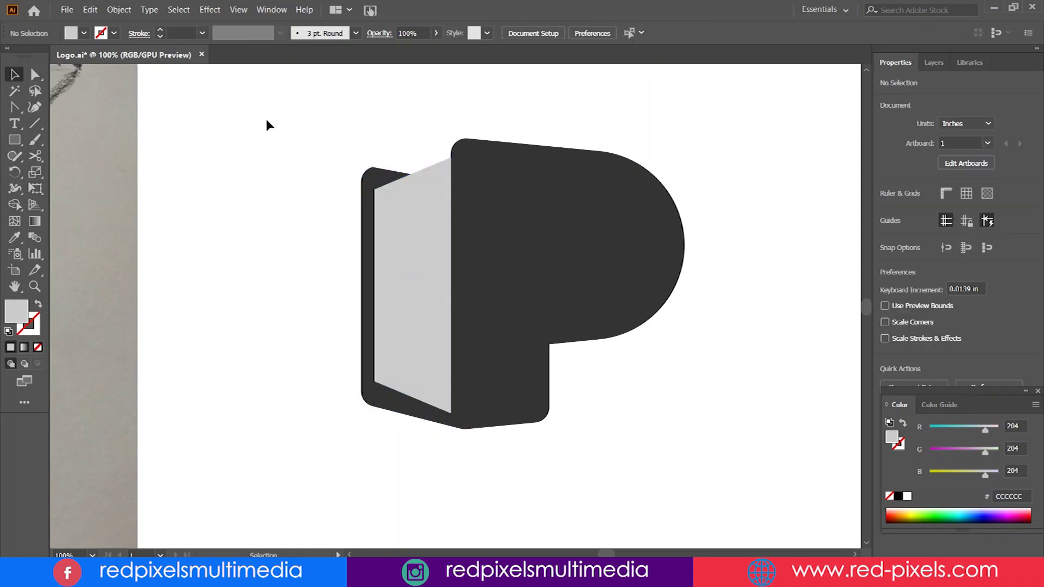
Add an anchor on the grey panel's top edge, pull it down and round it into a curve
{"action": "left_click", "coordinate": [412, 210]}
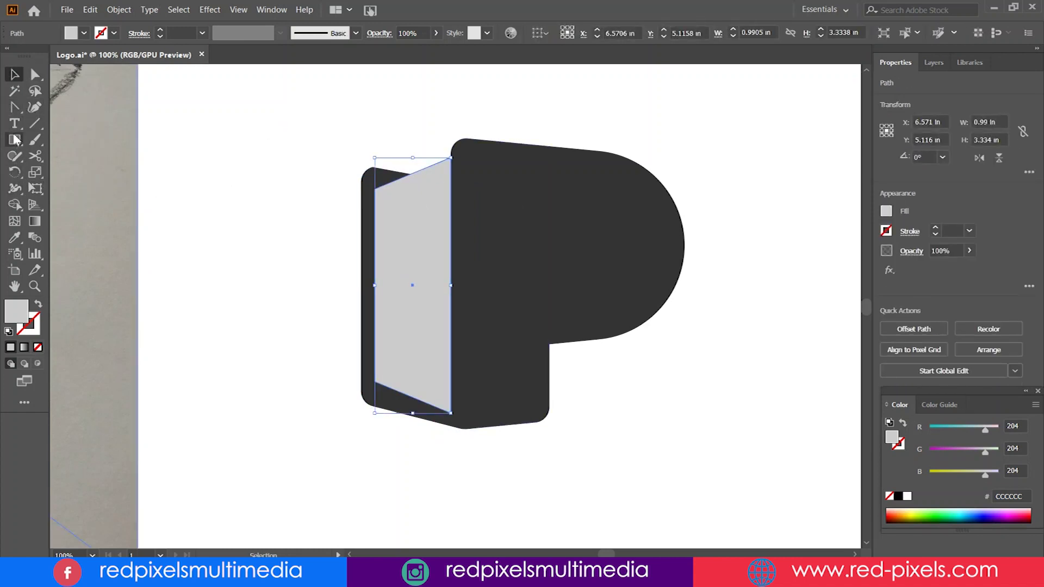
{"action": "key", "text": "p"}
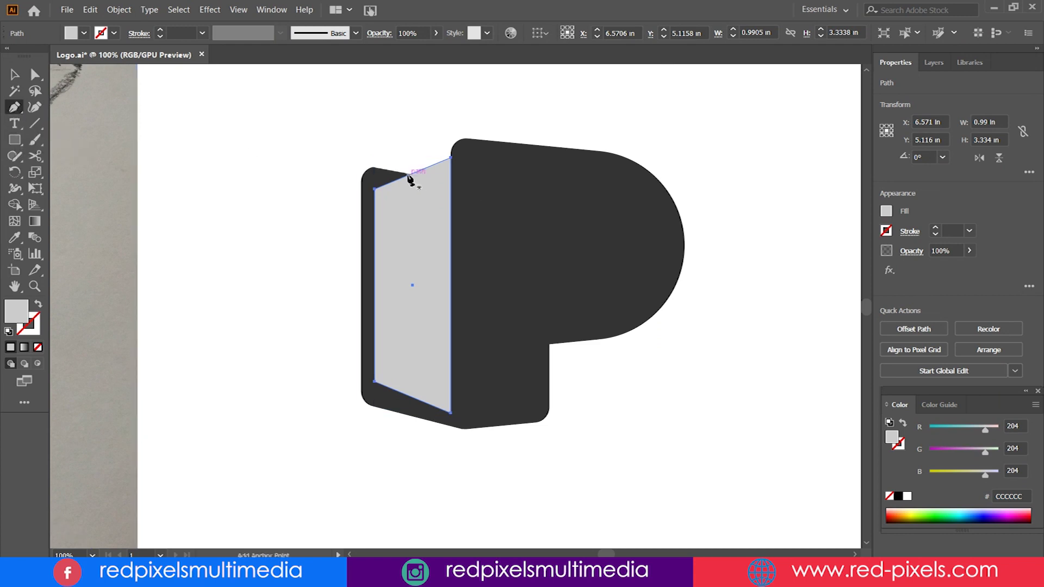
{"action": "left_click", "coordinate": [412, 174]}
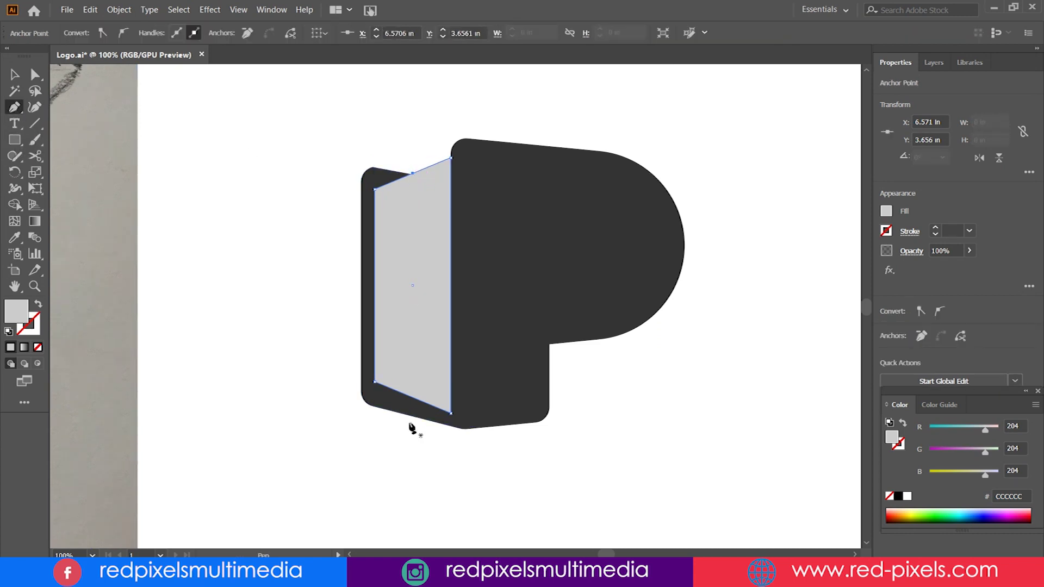
{"action": "key", "text": "a"}
{"action": "left_click", "coordinate": [415, 182]}
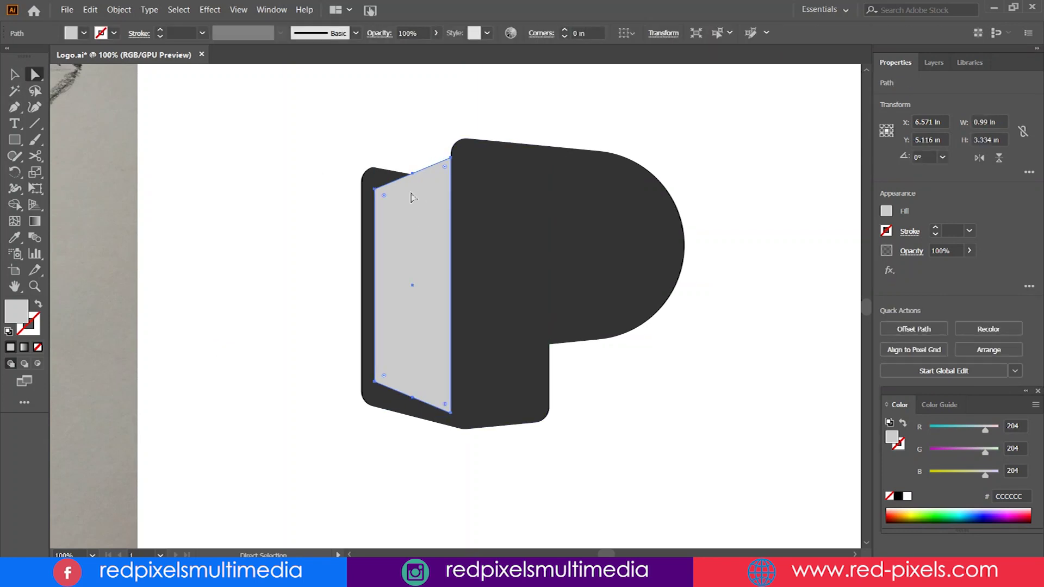
{"action": "left_click", "coordinate": [412, 402]}
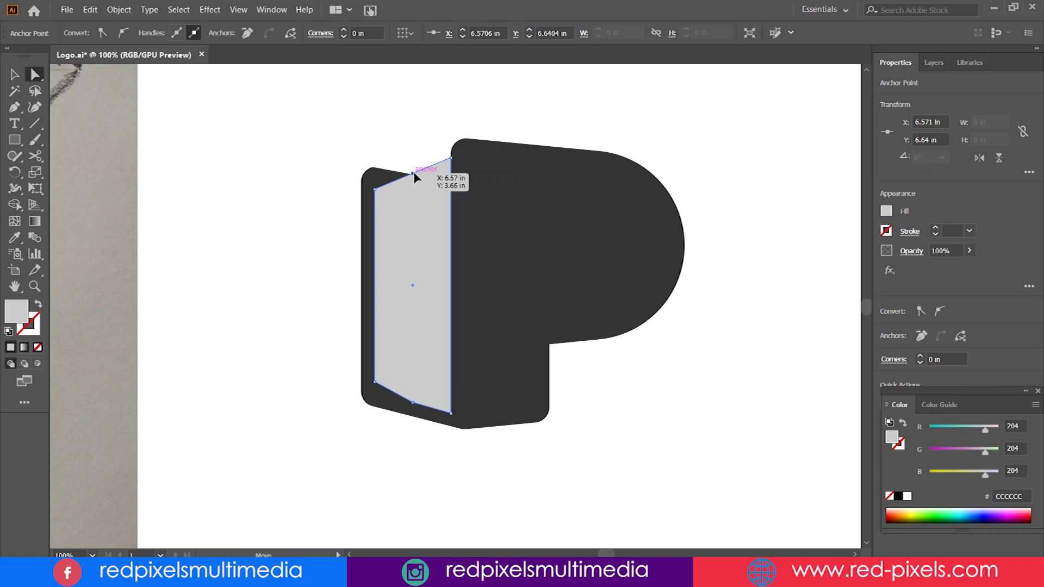
{"action": "left_click_drag", "start_coordinate": [413, 174], "coordinate": [414, 183]}
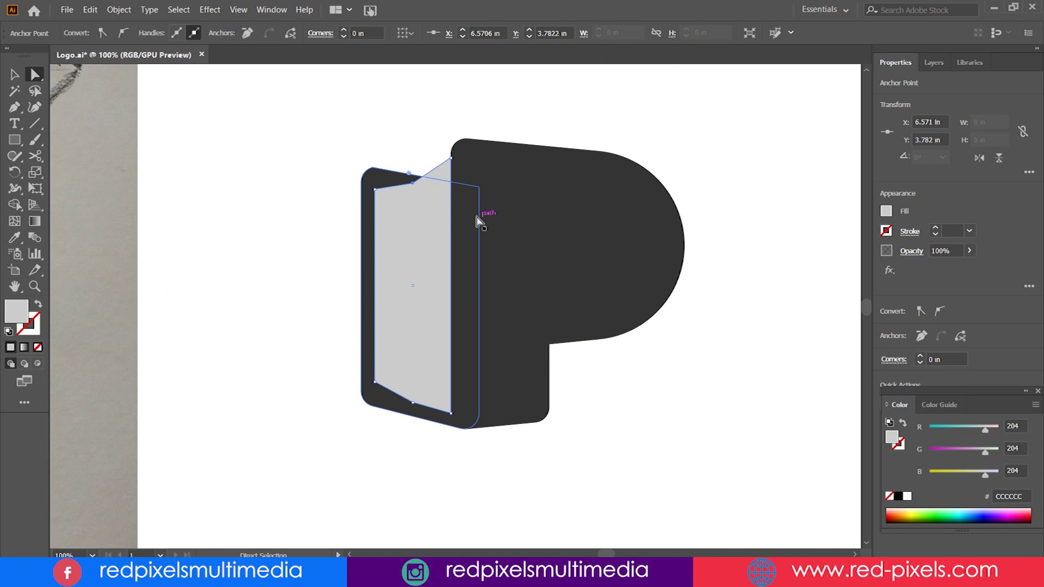
{"action": "left_click_drag", "start_coordinate": [408, 173], "coordinate": [189, 344]}
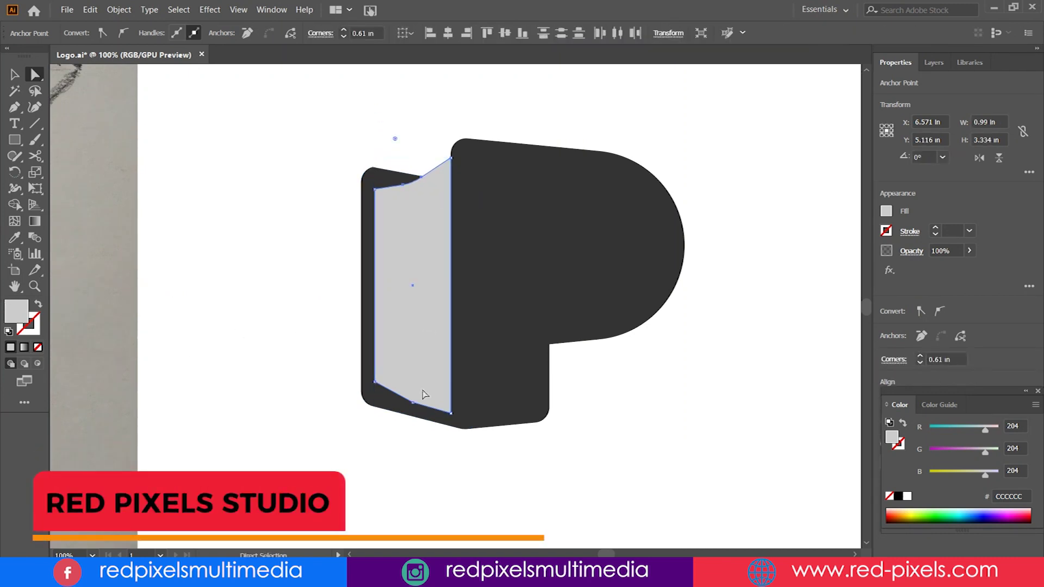
{"action": "left_click_drag", "start_coordinate": [396, 139], "coordinate": [64, 199]}
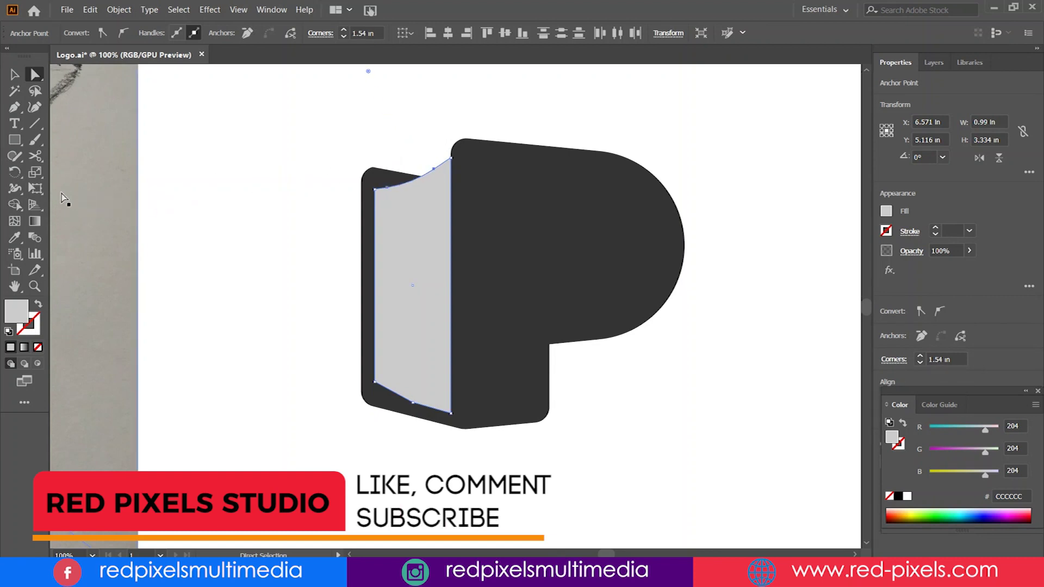
{"action": "left_click", "coordinate": [268, 163]}
Bow the grey panel's bottom edge into a curve with the Anchor Point tool
{"action": "left_click", "coordinate": [413, 405]}
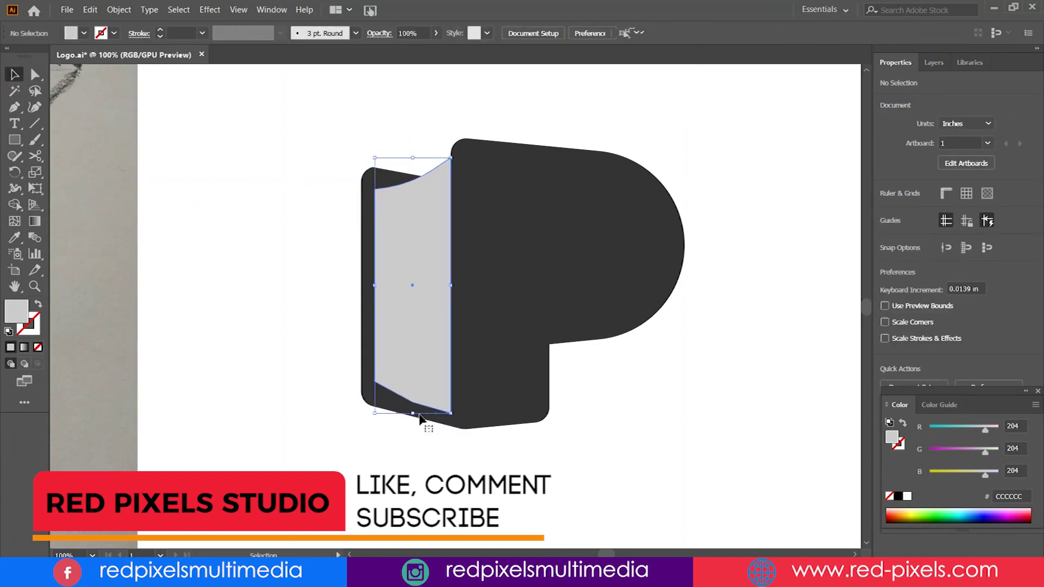
{"action": "left_click", "coordinate": [413, 405]}
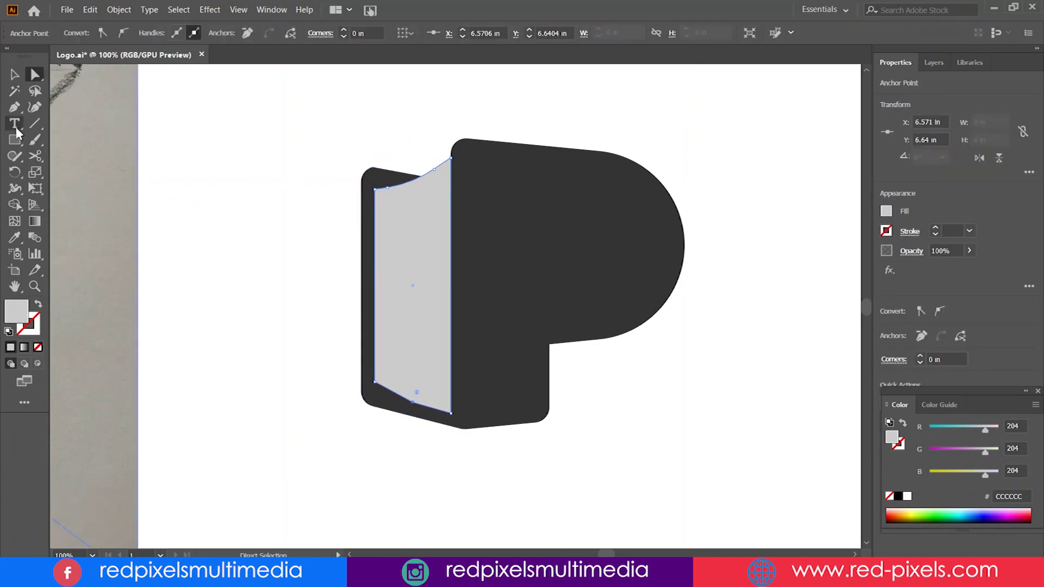
{"action": "left_click_drag", "start_coordinate": [14, 107], "coordinate": [81, 155]}
{"action": "mouse_move", "coordinate": [413, 406]}
{"action": "left_mouse_down"}
{"action": "mouse_move", "coordinate": [443, 422]}
{"action": "mouse_move", "coordinate": [433, 418]}
{"action": "left_mouse_up"}
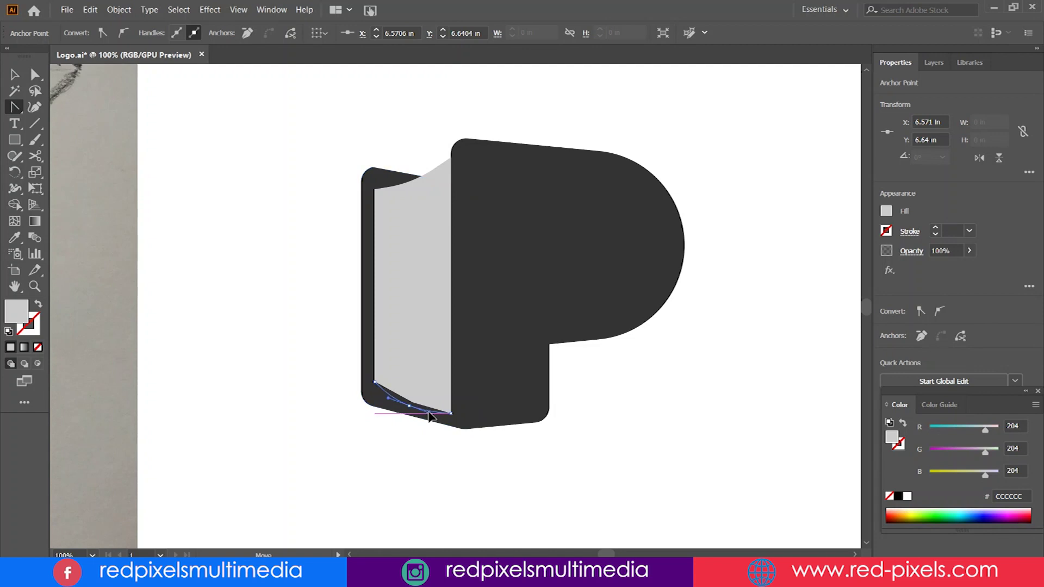
{"action": "left_click", "coordinate": [15, 77]}
{"action": "left_click", "coordinate": [278, 438]}
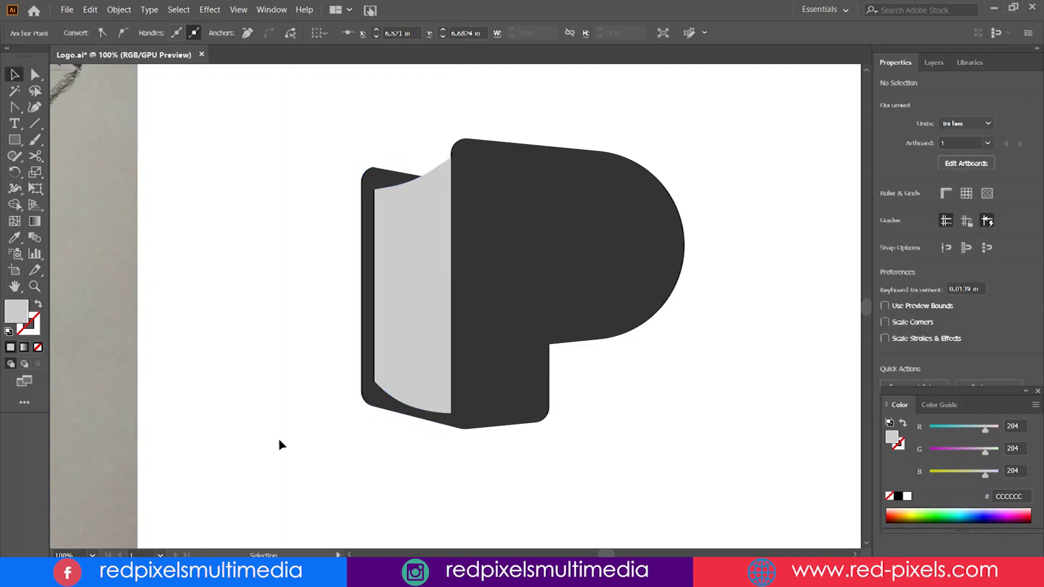
{"action": "left_click", "coordinate": [402, 282]}
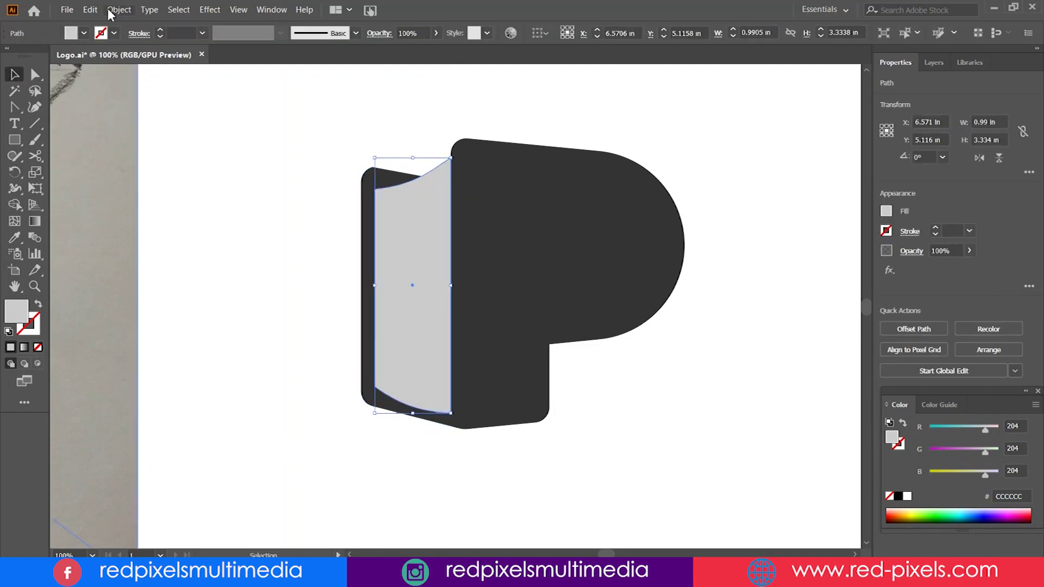
Paste a copy of the grey side panel in front and adjust its anchors into the page shape
{"action": "left_click", "coordinate": [90, 10]}
{"action": "left_click", "coordinate": [172, 68]}
{"action": "left_click", "coordinate": [91, 9]}
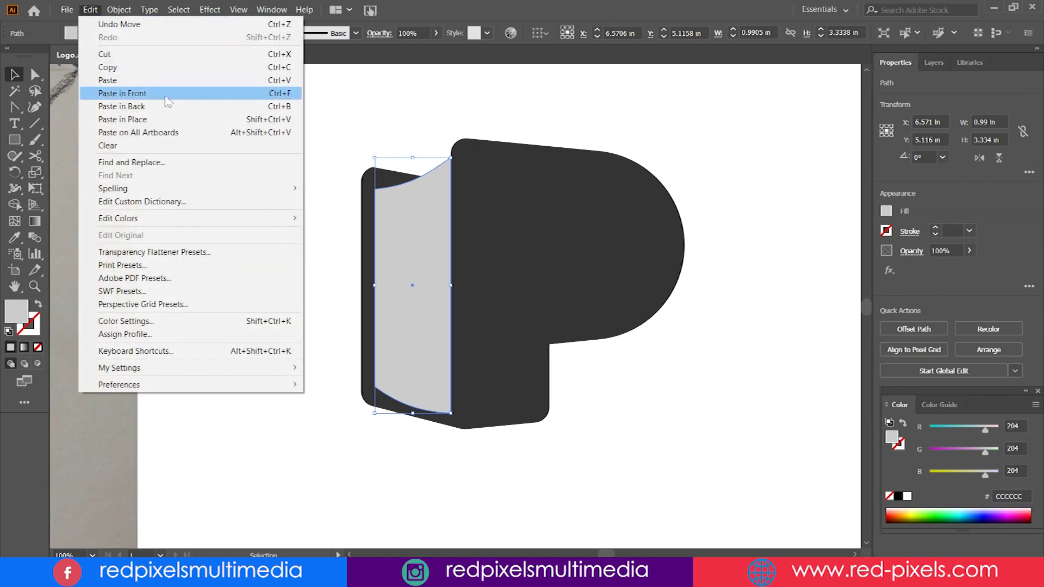
{"action": "left_click", "coordinate": [122, 93]}
{"action": "left_click", "coordinate": [35, 75]}
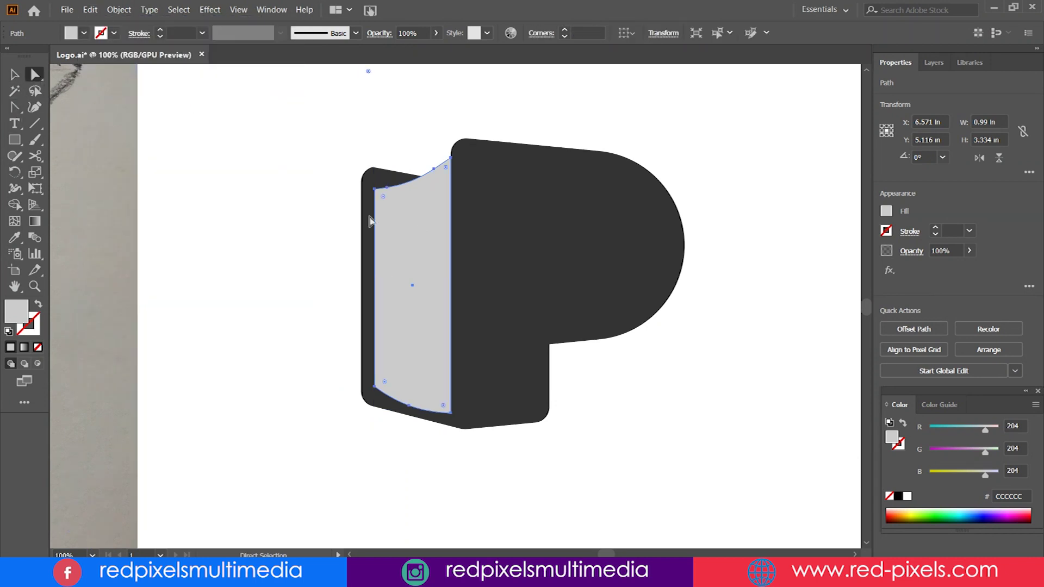
{"action": "left_click", "coordinate": [375, 388]}
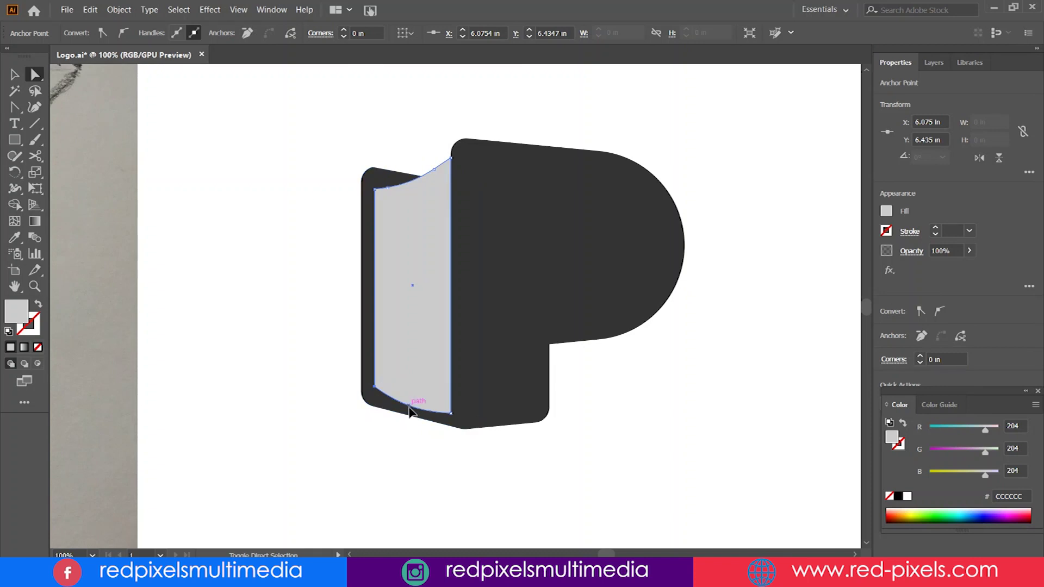
{"action": "left_click", "coordinate": [409, 411]}
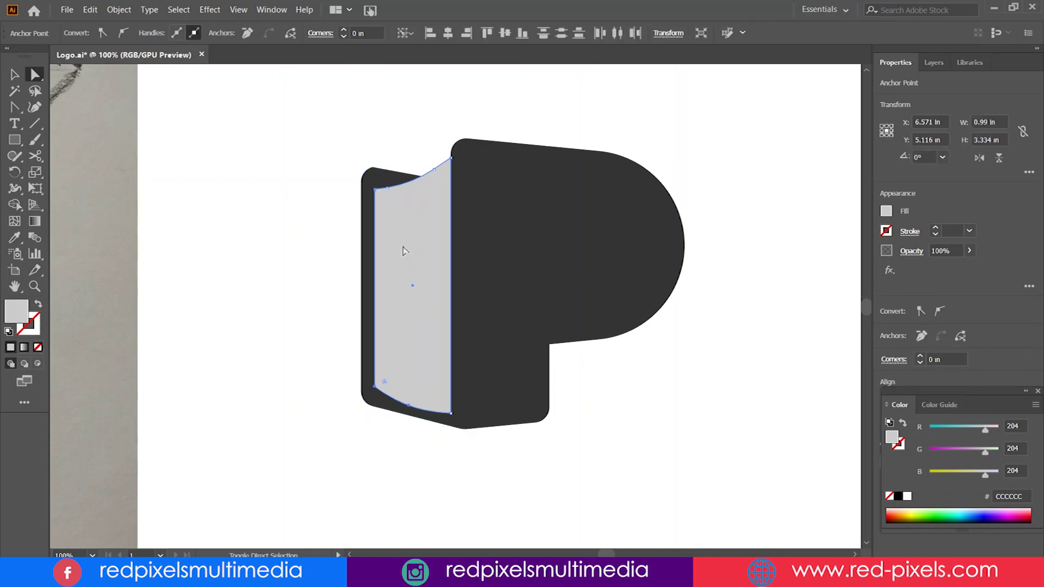
{"action": "left_click", "coordinate": [447, 414]}
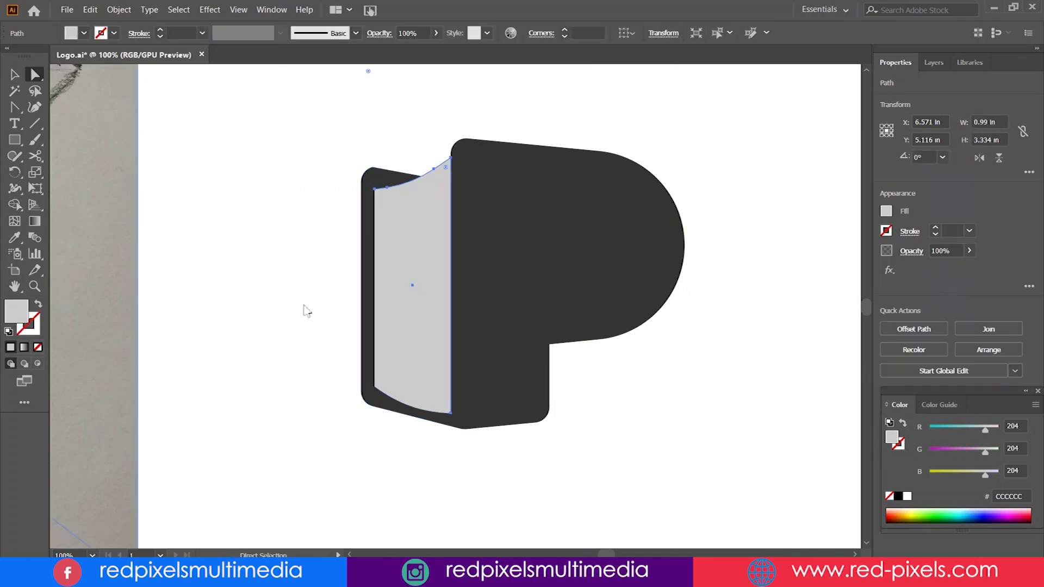
Fill the page panel white #FFFFFF
{"action": "double_click", "coordinate": [16, 311]}
{"action": "type", "text": "ffffff"}
{"action": "key", "text": "Return"}
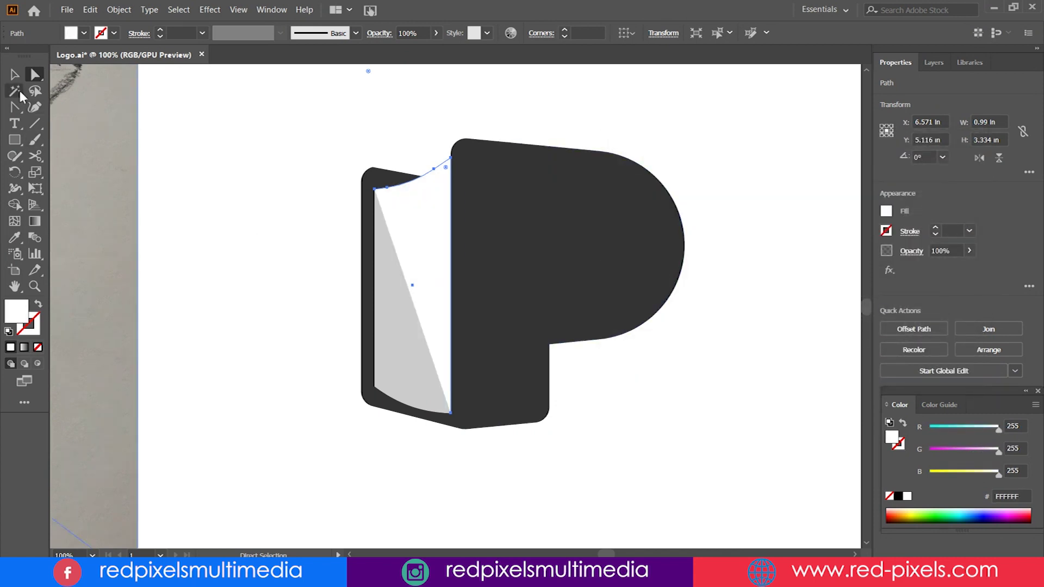
{"action": "left_click", "coordinate": [15, 74]}
{"action": "left_click", "coordinate": [127, 119]}
{"action": "scroll", "coordinate": [337, 246], "scroll_direction": "down", "scroll_amount": 1}
Adjust the diagonal triangle's fill to leave a light grey wedge, then view at 100%
{"action": "left_click", "coordinate": [381, 296]}
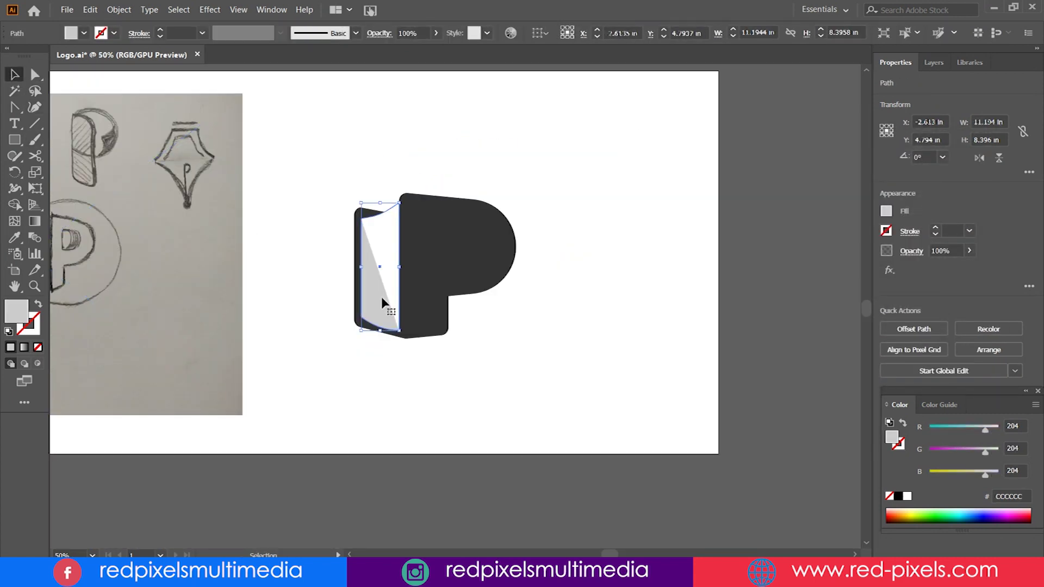
{"action": "double_click", "coordinate": [17, 311]}
{"action": "type", "text": "FFFFFF"}
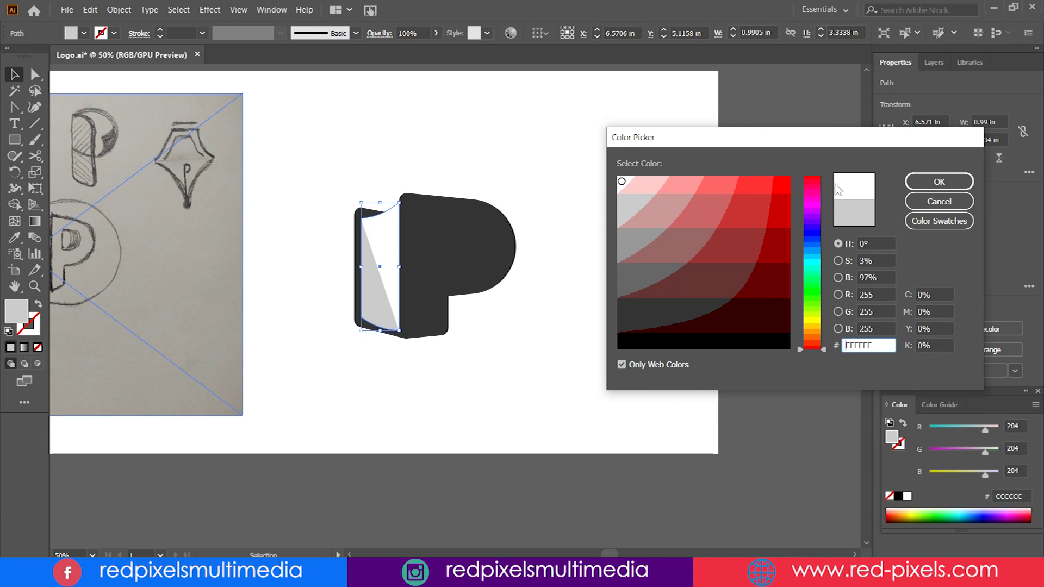
{"action": "key", "text": "Return"}
{"action": "left_click", "coordinate": [319, 158]}
{"action": "key", "text": "ctrl+z"}
{"action": "double_click", "coordinate": [16, 311]}
{"action": "key", "text": "Return"}
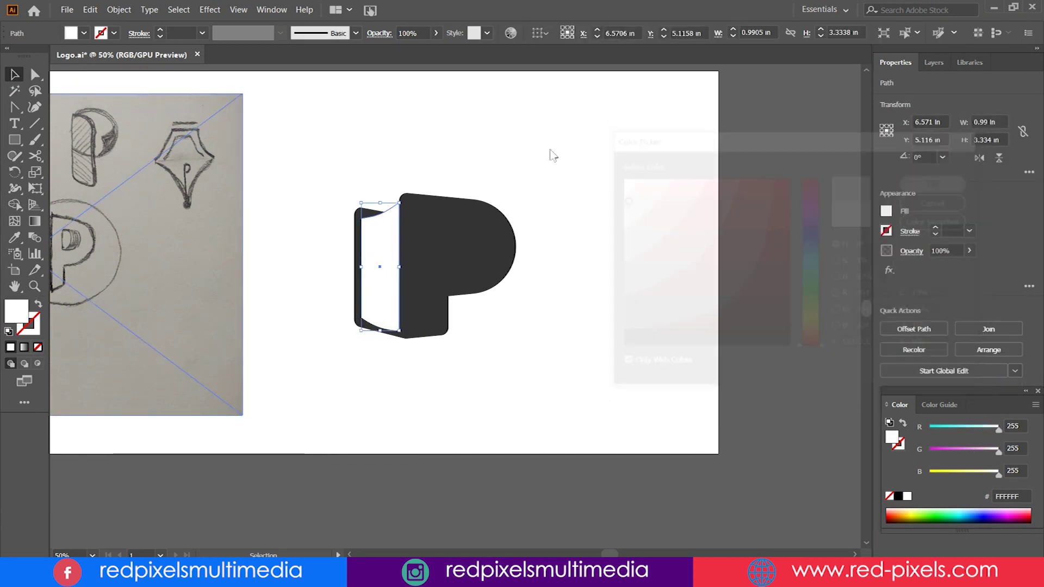
{"action": "left_click", "coordinate": [545, 140]}
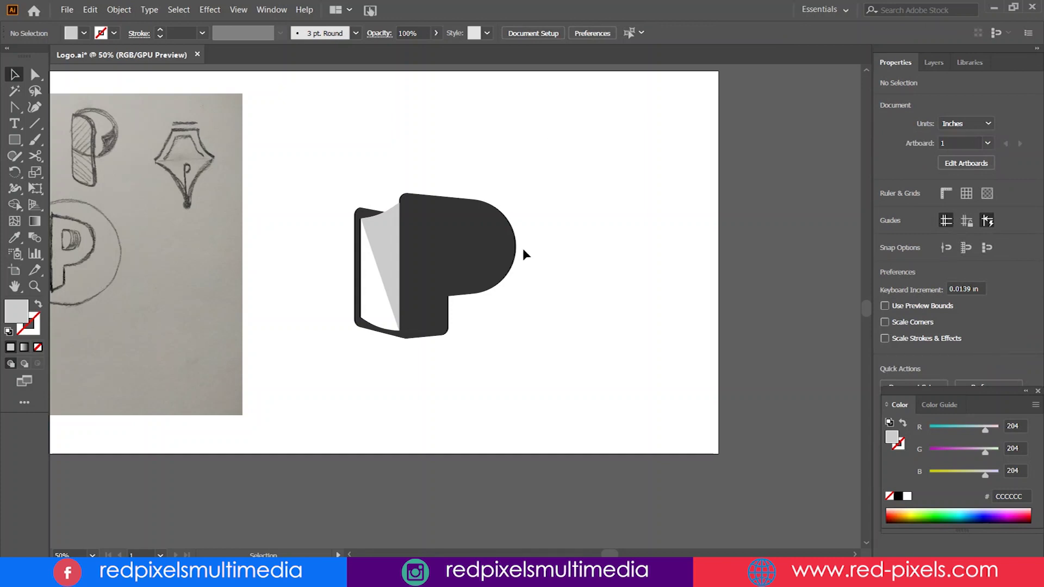
{"action": "key", "text": "ctrl+1"}
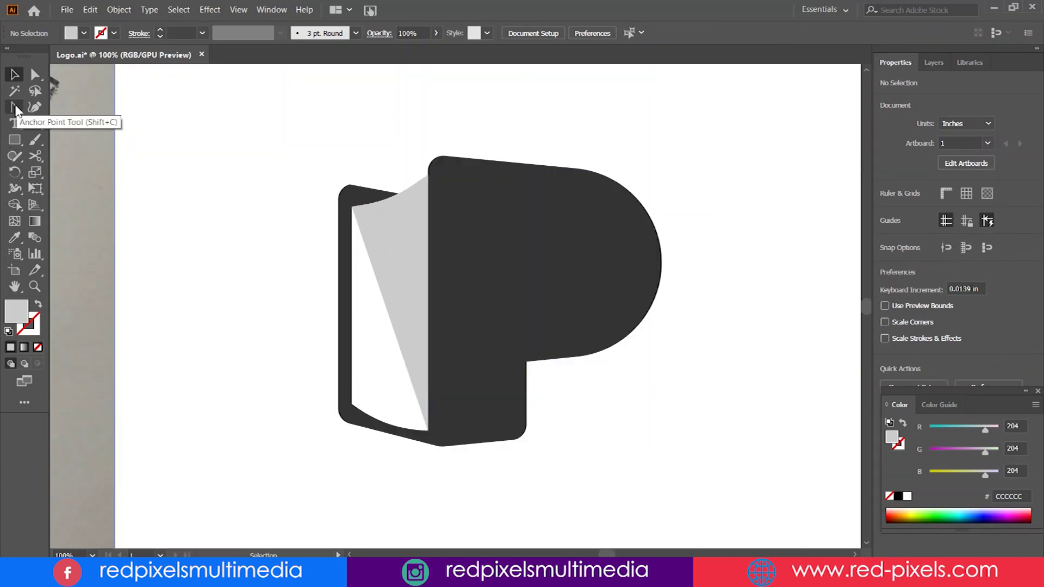
Draw a large circle over the P and send it behind the P
{"action": "left_click_drag", "start_coordinate": [21, 139], "coordinate": [74, 170]}
{"action": "left_click_drag", "start_coordinate": [505, 288], "coordinate": [731, 451]}
{"action": "key", "text": "v"}
{"action": "left_click_drag", "start_coordinate": [592, 185], "coordinate": [586, 185]}
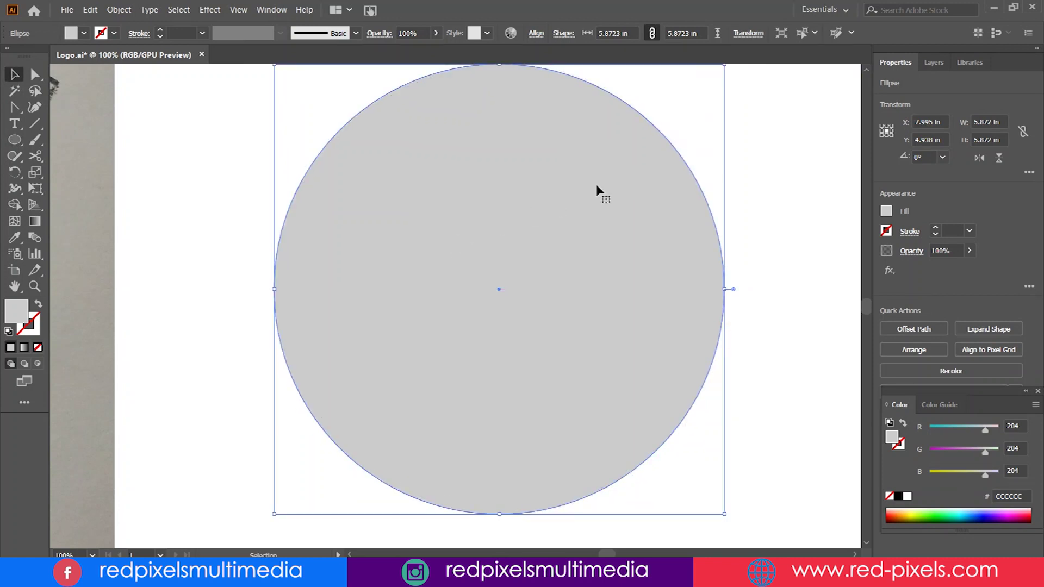
{"action": "right_click", "coordinate": [596, 184]}
{"action": "left_click", "coordinate": [769, 423]}
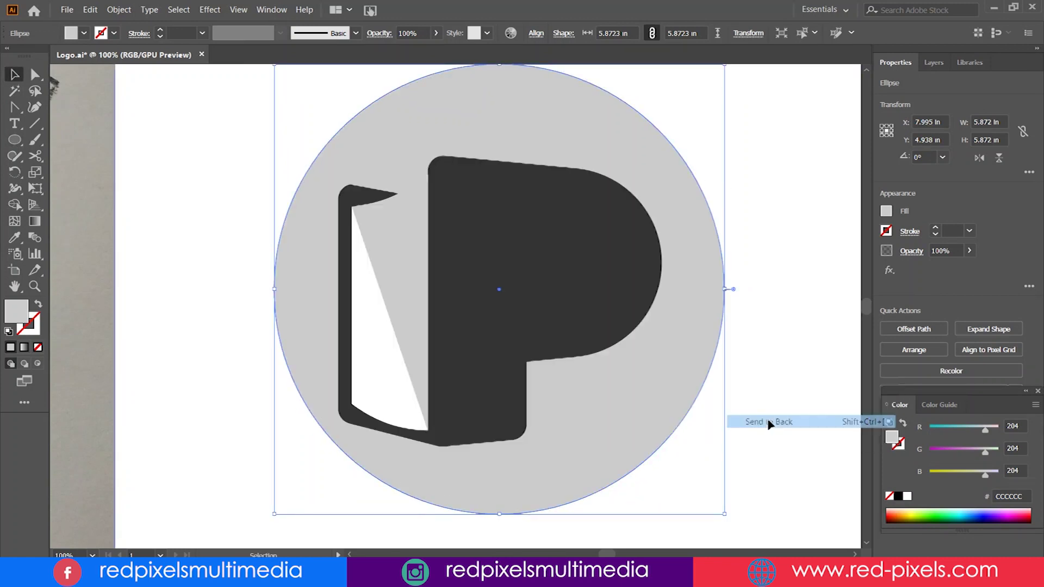
Centre the circle behind the P and draw a diagonal line across its lower right
{"action": "left_click_drag", "start_coordinate": [623, 148], "coordinate": [617, 157]}
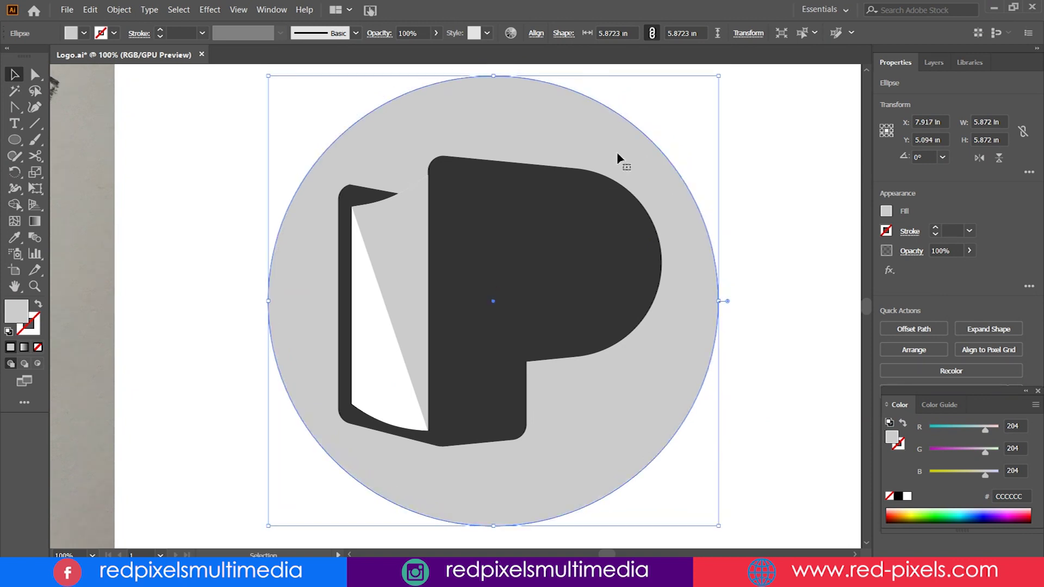
{"action": "key", "text": "ctrl+minus"}
{"action": "key", "text": "ctrl+minus"}
{"action": "left_click", "coordinate": [34, 124]}
{"action": "left_click_drag", "start_coordinate": [615, 299], "coordinate": [451, 419]}
Split the circle along the diagonal line with Shape Builder
{"action": "key", "text": "v"}
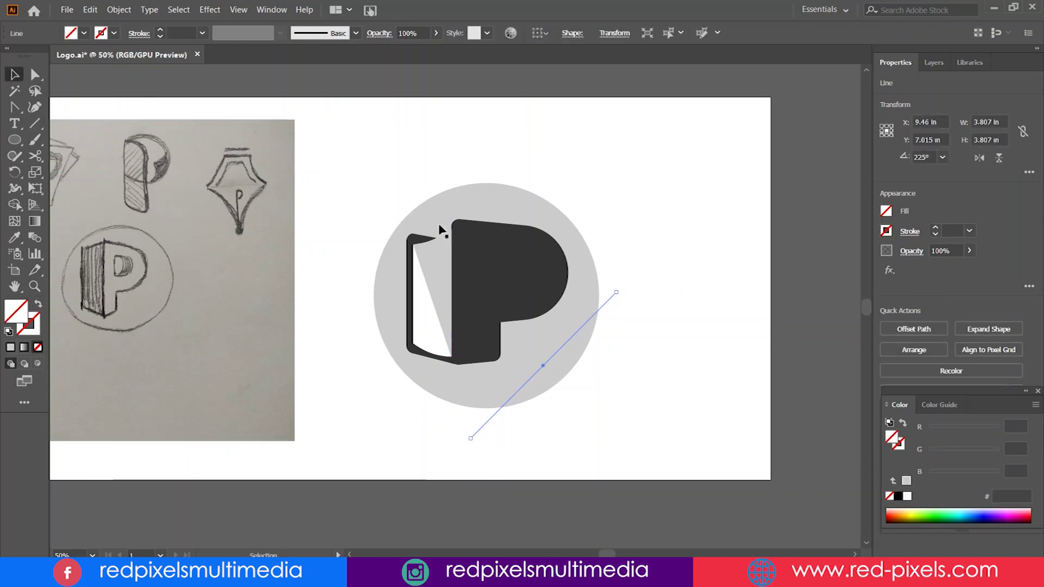
{"action": "left_click", "coordinate": [577, 290], "text": "shift"}
{"action": "left_click", "coordinate": [15, 204]}
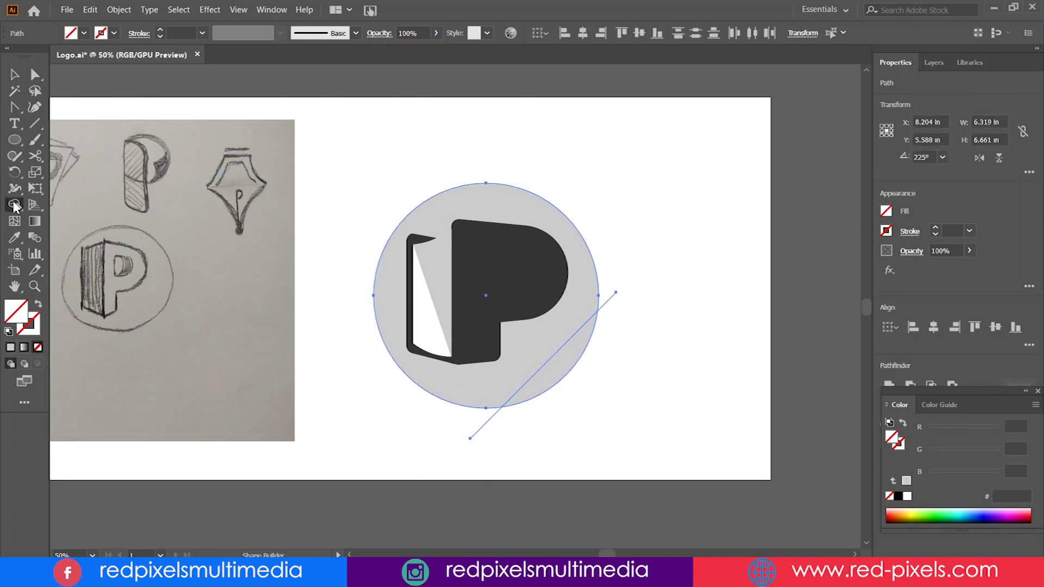
{"action": "left_click", "coordinate": [535, 386], "text": "alt"}
Fill the cut lower-right piece of the circle with dark grey 333333
{"action": "key", "text": "v"}
{"action": "left_click", "coordinate": [614, 314]}
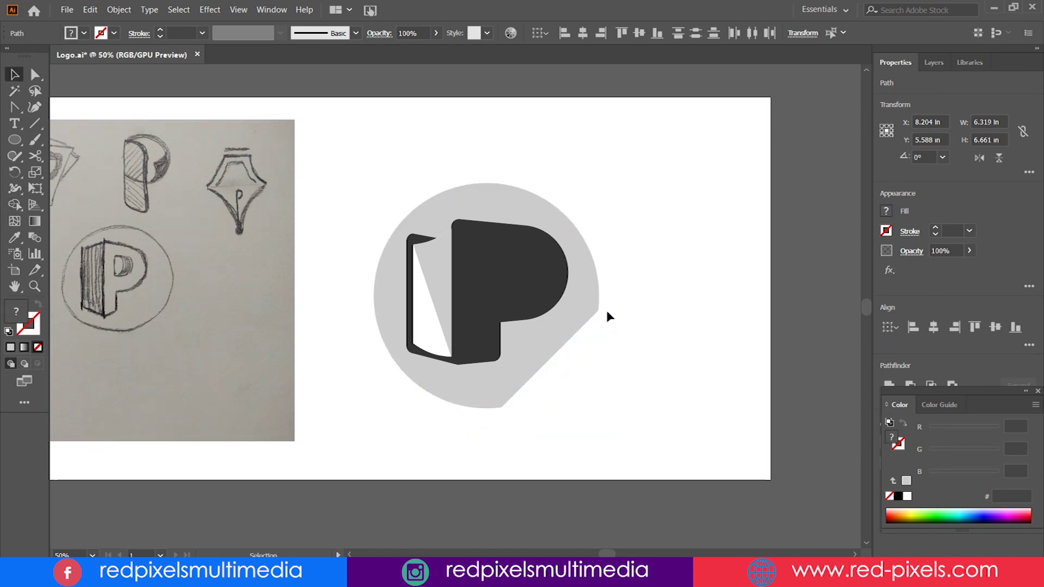
{"action": "left_click", "coordinate": [606, 305]}
{"action": "left_click", "coordinate": [493, 416]}
{"action": "left_click", "coordinate": [566, 369]}
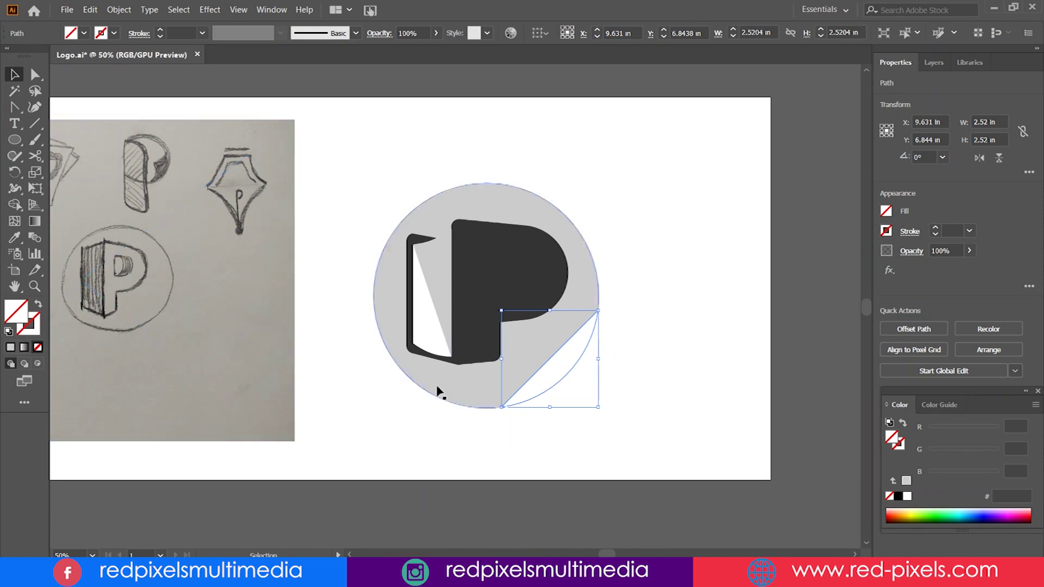
{"action": "double_click", "coordinate": [16, 311]}
{"action": "left_click", "coordinate": [626, 321]}
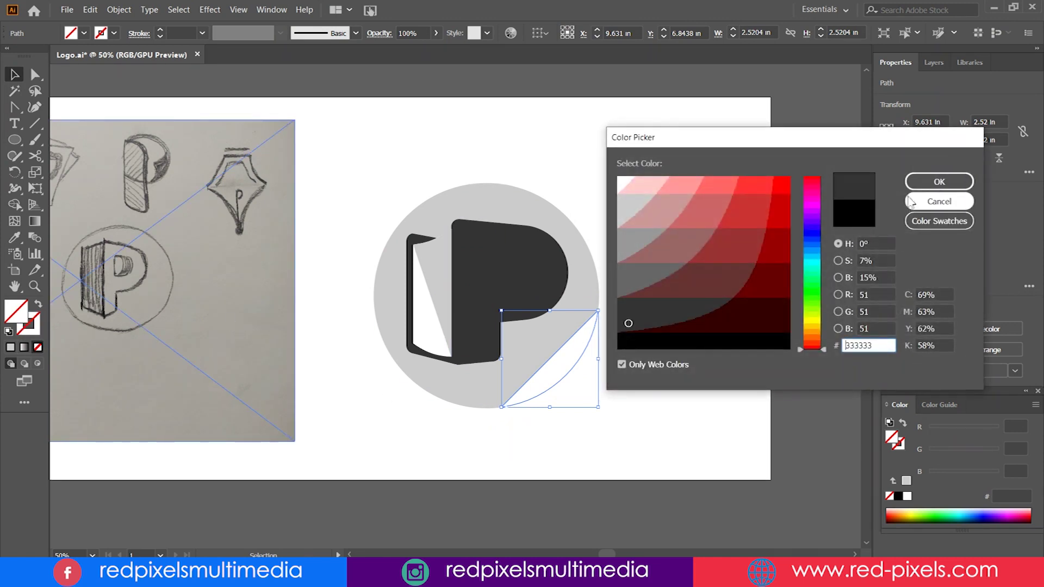
{"action": "left_click", "coordinate": [939, 181]}
Reflect the dark piece horizontally so it forms a curled corner
{"action": "right_click", "coordinate": [571, 359]}
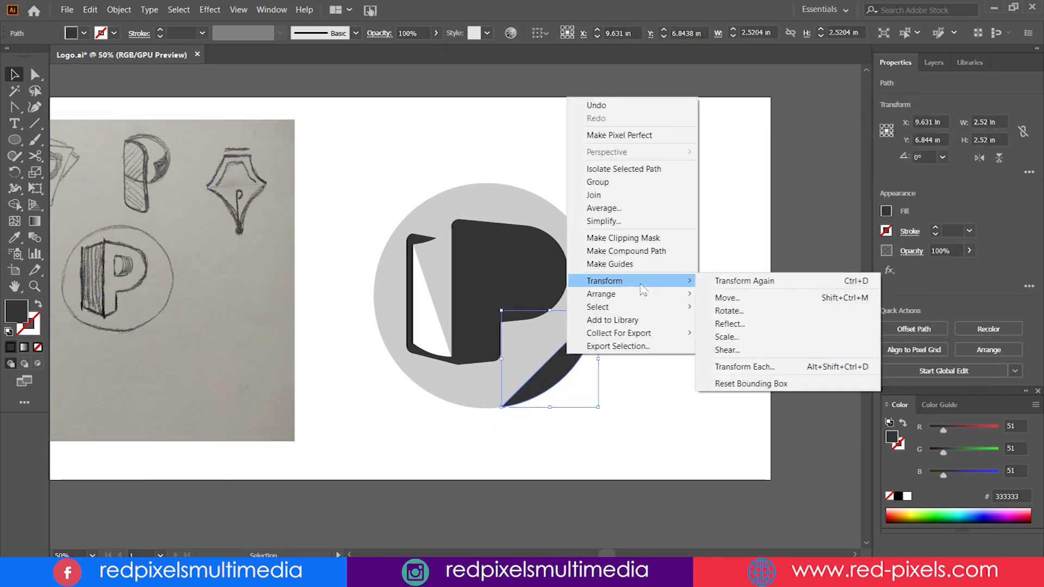
{"action": "mouse_move", "coordinate": [605, 281]}
{"action": "left_click", "coordinate": [713, 324]}
{"action": "left_click", "coordinate": [730, 345]}
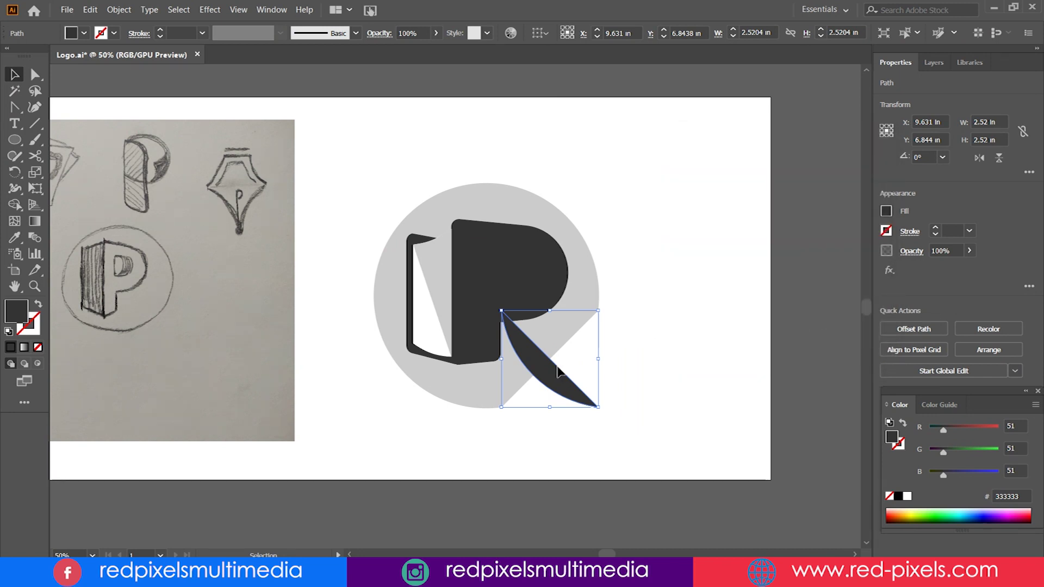
{"action": "right_click", "coordinate": [559, 366]}
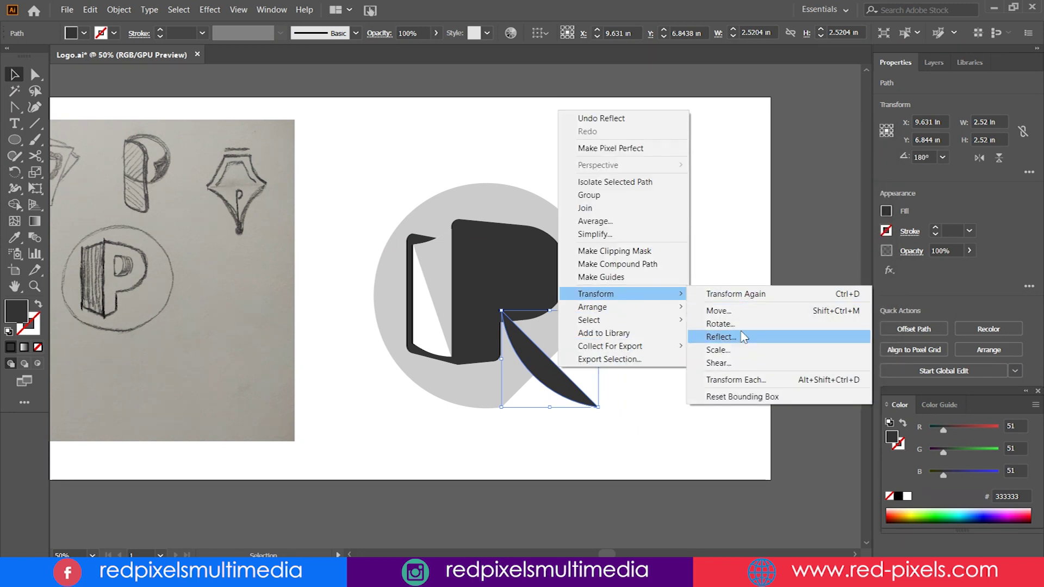
{"action": "left_click", "coordinate": [729, 337]}
{"action": "left_click", "coordinate": [703, 184]}
{"action": "left_click", "coordinate": [778, 344]}
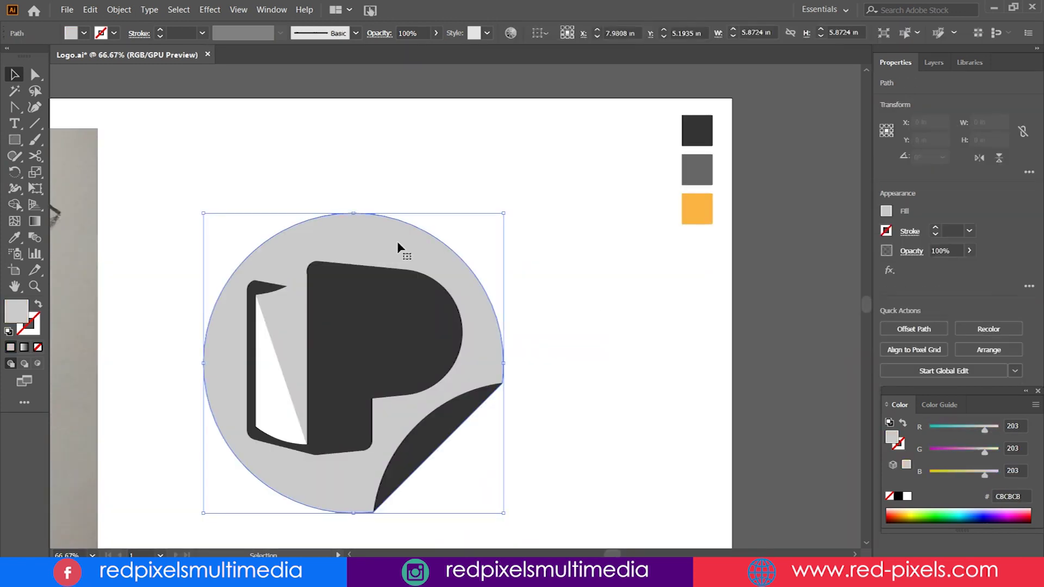
{"action": "left_click", "coordinate": [405, 315]}
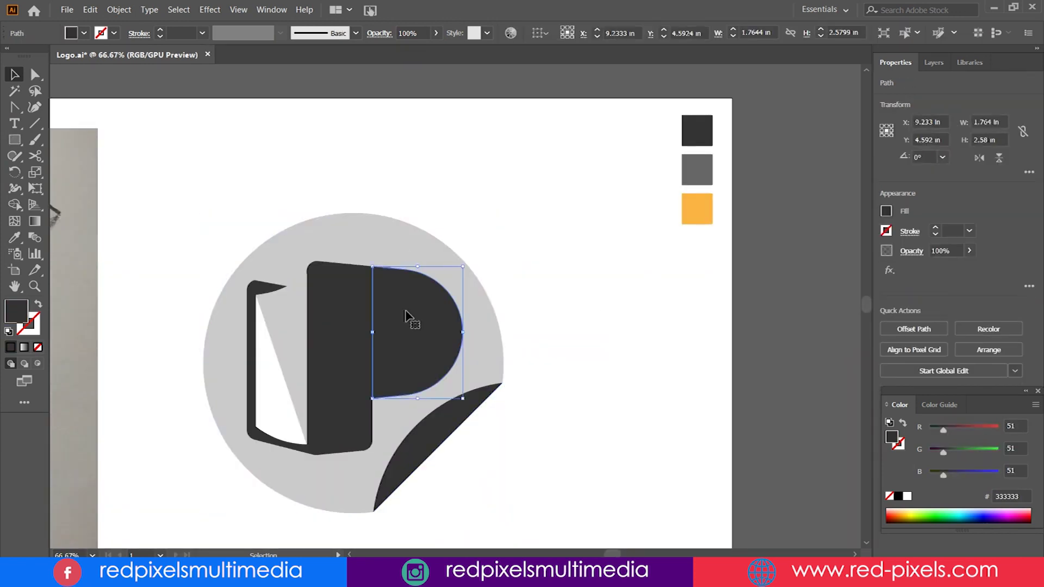
Merge the P's stem and bowl into one shape with Shape Builder
{"action": "left_click", "coordinate": [334, 321], "text": "shift"}
{"action": "key", "text": "shift+m"}
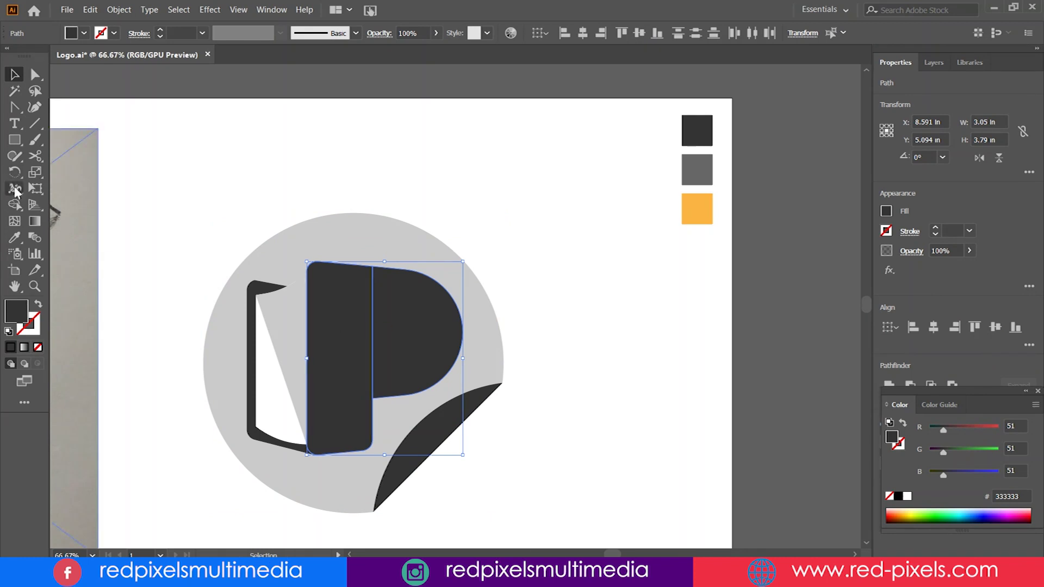
{"action": "left_click_drag", "start_coordinate": [390, 335], "coordinate": [334, 337]}
{"action": "left_click", "coordinate": [13, 76]}
Colour the P shapes with the orange swatch using the Eyedropper
{"action": "left_click", "coordinate": [260, 290], "text": "shift"}
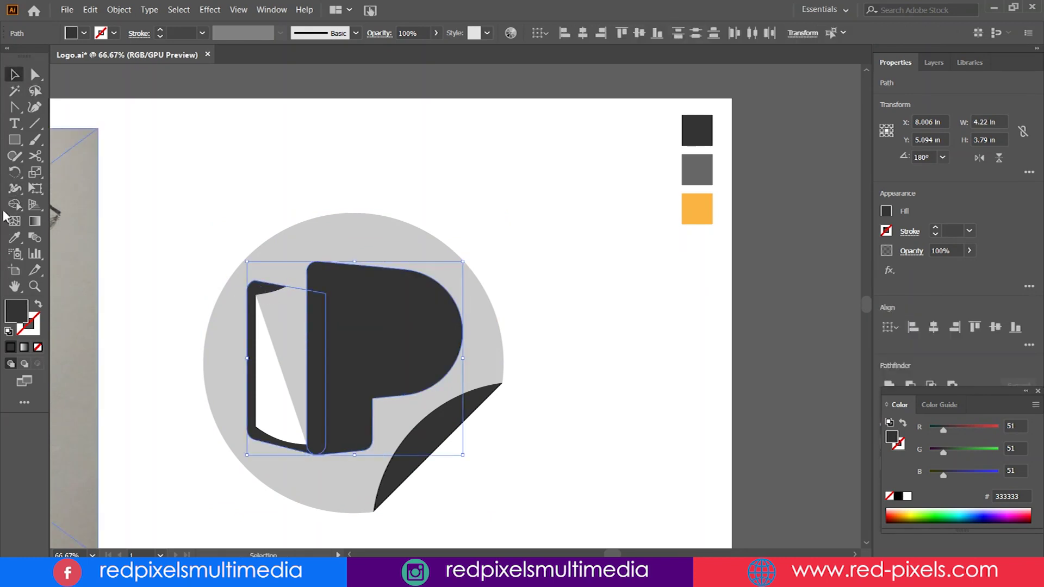
{"action": "left_click", "coordinate": [14, 239]}
{"action": "left_click", "coordinate": [699, 210]}
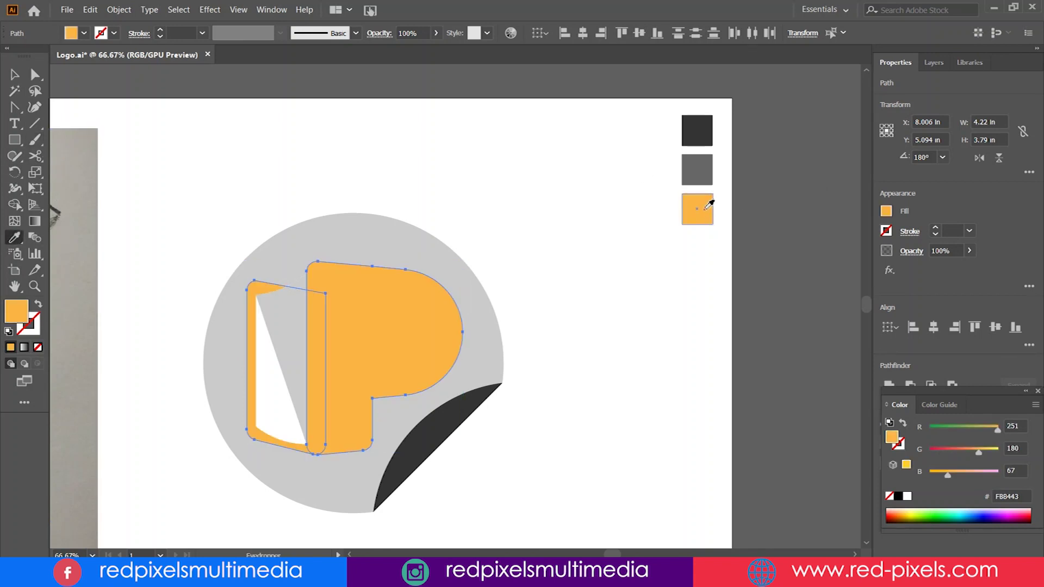
{"action": "key", "text": "v"}
{"action": "left_click", "coordinate": [75, 113]}
Give the circle the dark swatch colour and the curled corner the grey swatch
{"action": "left_click", "coordinate": [401, 233]}
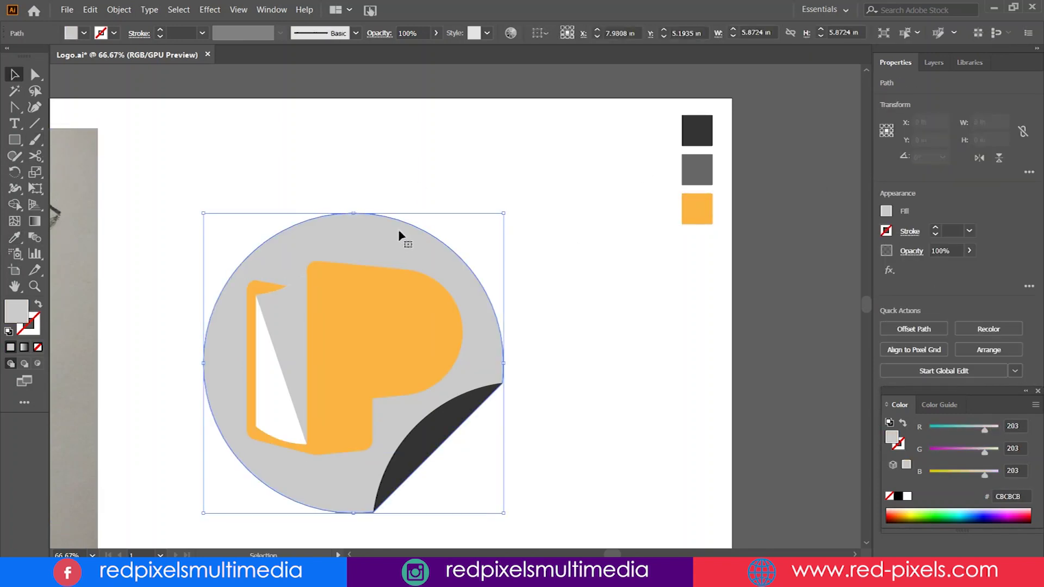
{"action": "left_click", "coordinate": [14, 237]}
{"action": "left_click", "coordinate": [712, 129]}
{"action": "key", "text": "v"}
{"action": "left_click", "coordinate": [419, 432]}
{"action": "left_click", "coordinate": [14, 238]}
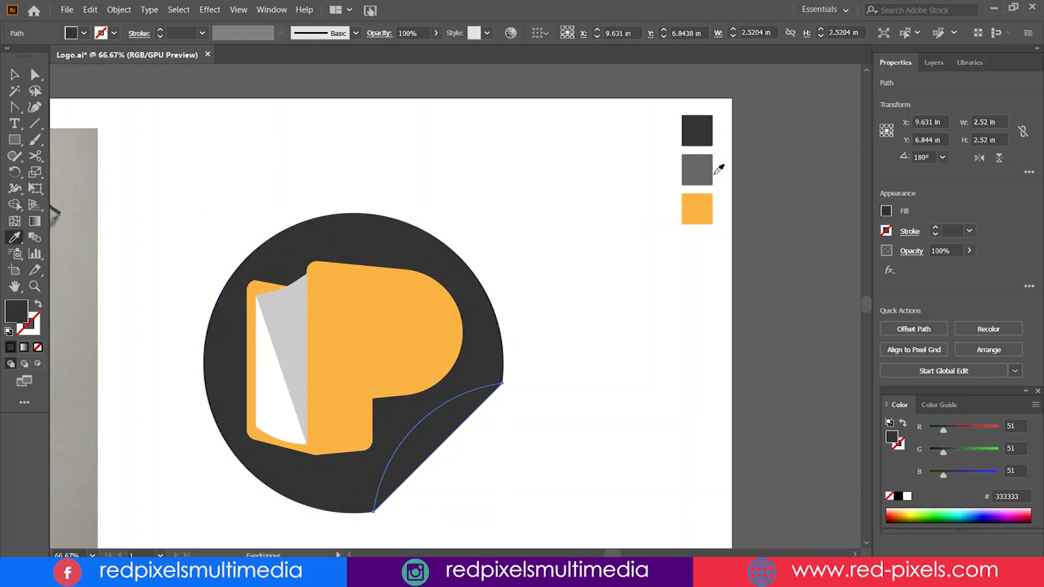
{"action": "left_click", "coordinate": [697, 170]}
{"action": "key", "text": "v"}
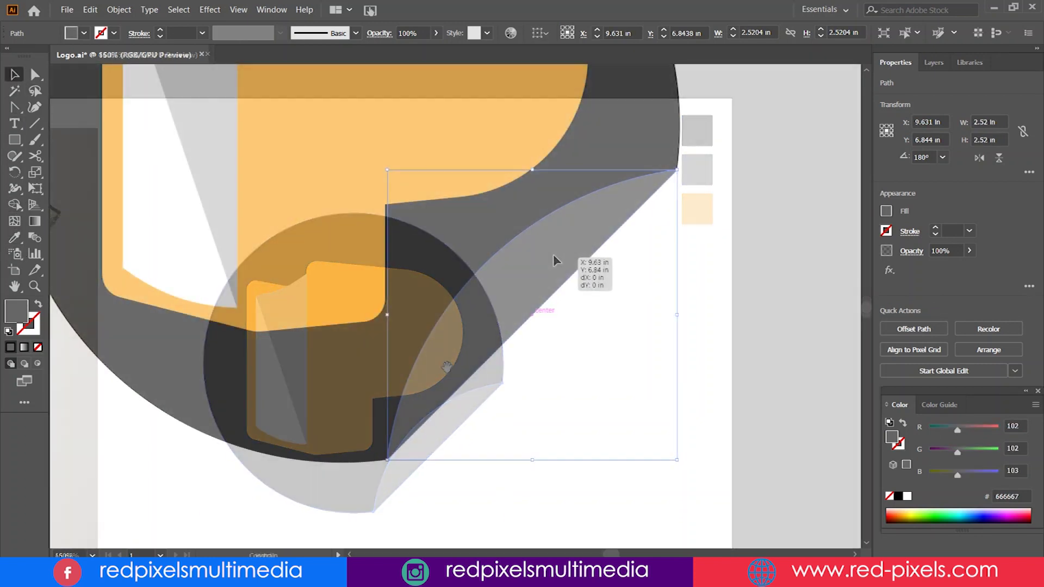
{"action": "left_click", "coordinate": [684, 354]}
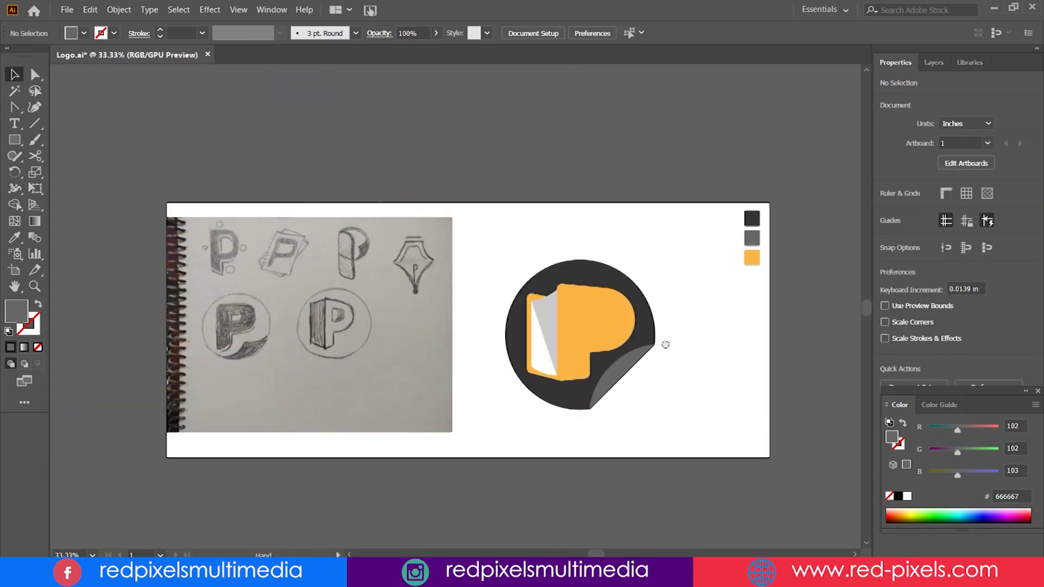
Delete the sketch image and move the round logo to the upper-left
{"action": "left_click", "coordinate": [380, 253]}
{"action": "key", "text": "Delete"}
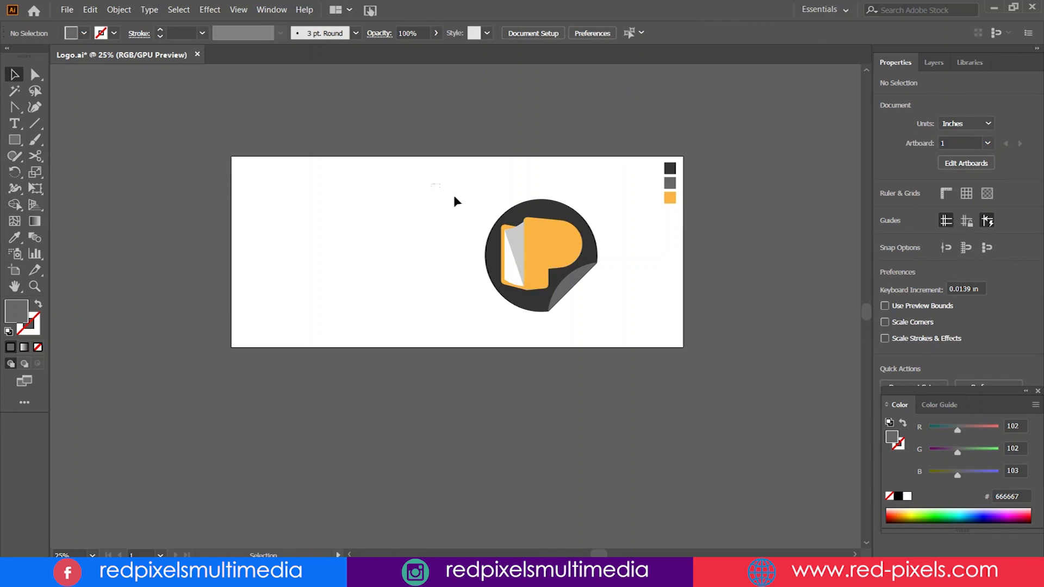
{"action": "left_click_drag", "start_coordinate": [540, 257], "coordinate": [293, 218]}
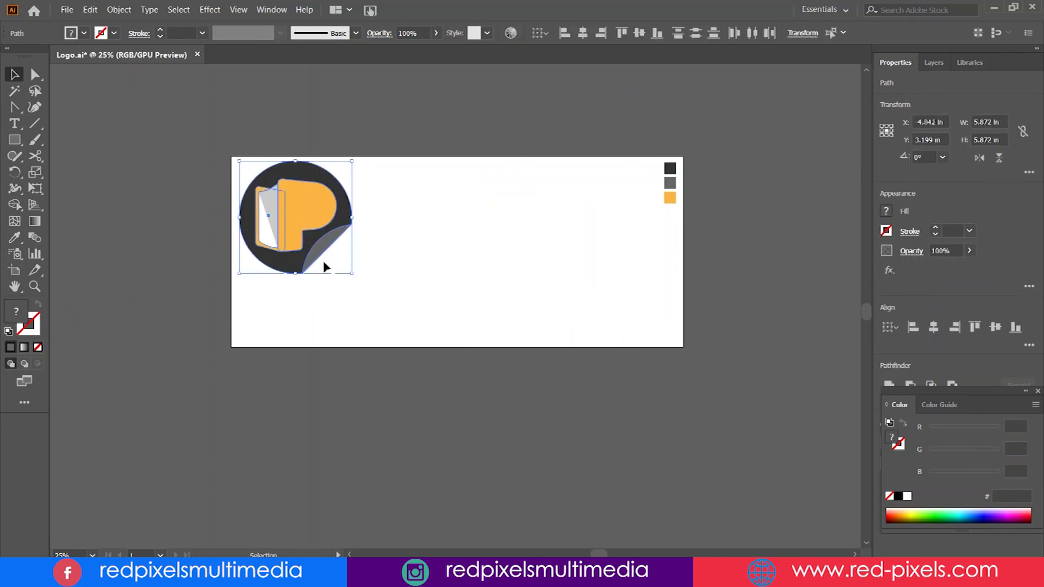
Duplicate the sticker logo below the original
{"action": "key", "text": "ctrl+plus"}
{"action": "key", "text": "ctrl+plus"}
{"action": "key", "text": "ctrl+plus"}
{"action": "left_click_drag", "start_coordinate": [212, 148], "coordinate": [219, 400]}
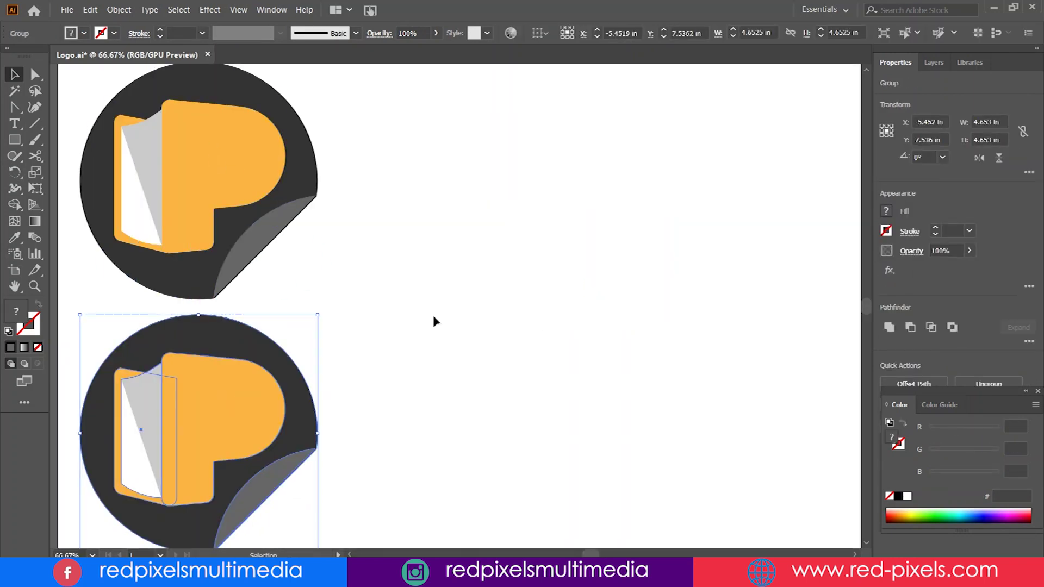
{"action": "key", "text": "ctrl+minus"}
Make the copy's circle orange and its P dark grey with the Eyedropper
{"action": "left_click", "coordinate": [324, 332]}
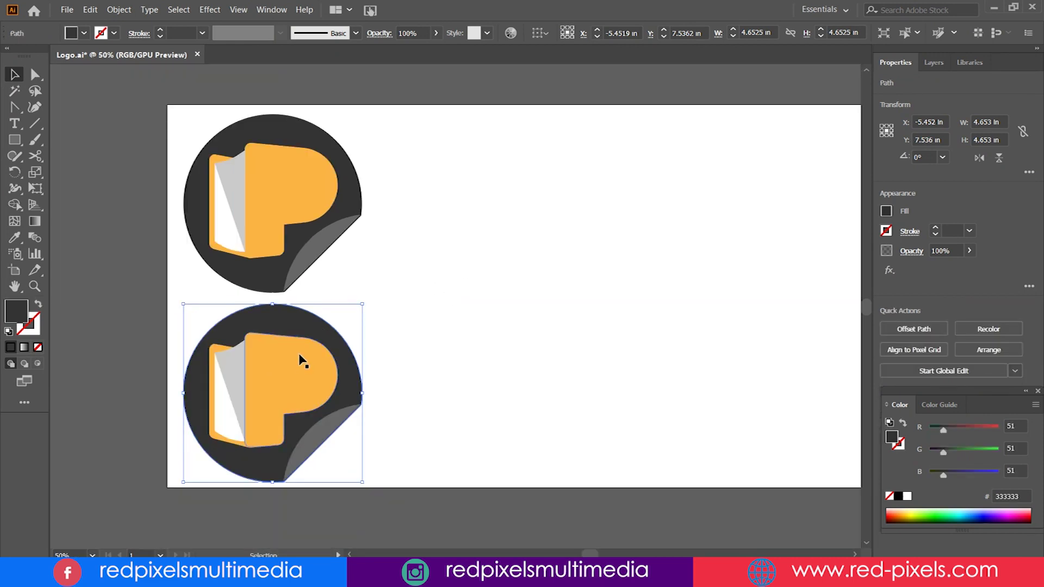
{"action": "key", "text": "i"}
{"action": "left_click", "coordinate": [283, 180]}
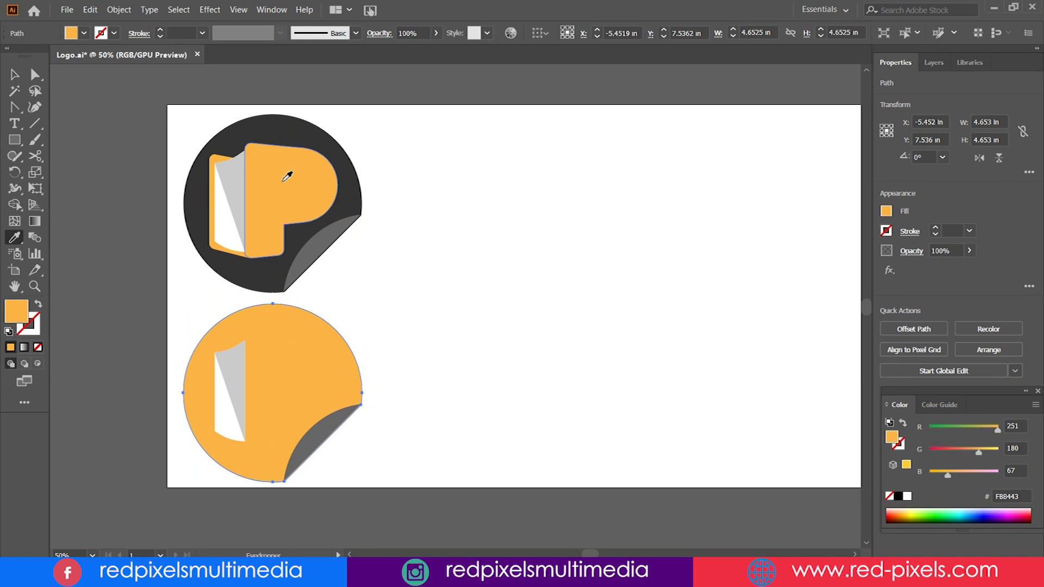
{"action": "key", "text": "v"}
{"action": "left_click", "coordinate": [289, 378]}
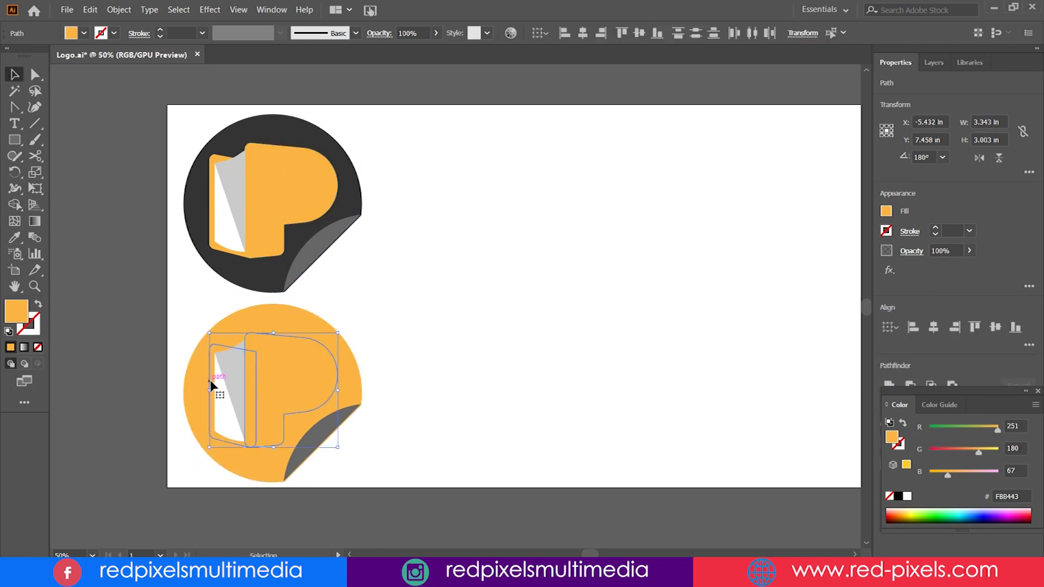
{"action": "key", "text": "i"}
{"action": "left_click", "coordinate": [279, 122]}
{"action": "left_click", "coordinate": [16, 72]}
{"action": "left_click", "coordinate": [399, 330]}
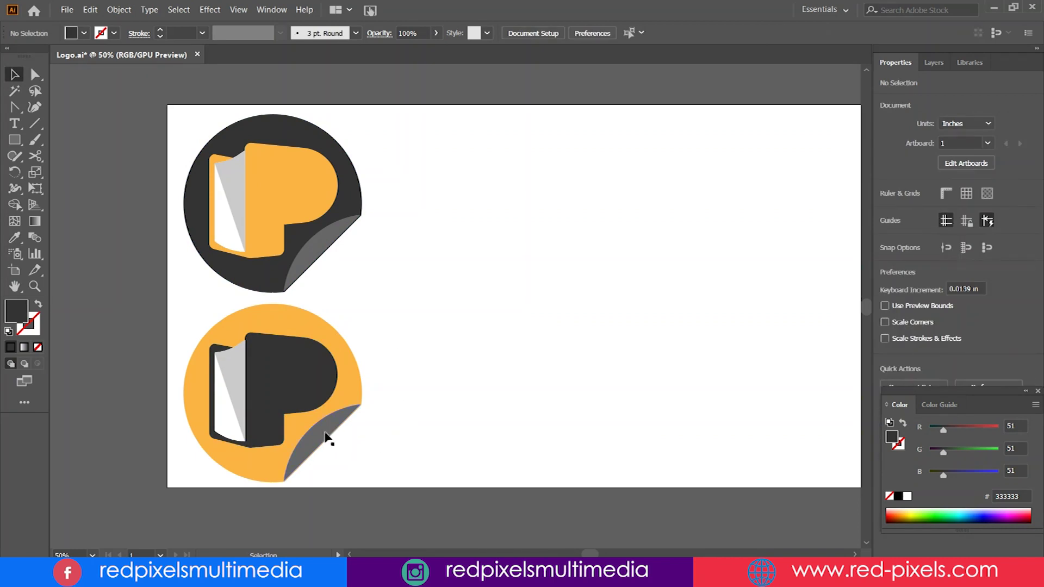
Recolour the copy's curled corner a darker golden orange, CC9933
{"action": "left_click", "coordinate": [325, 435]}
{"action": "double_click", "coordinate": [16, 311]}
{"action": "left_click", "coordinate": [813, 332]}
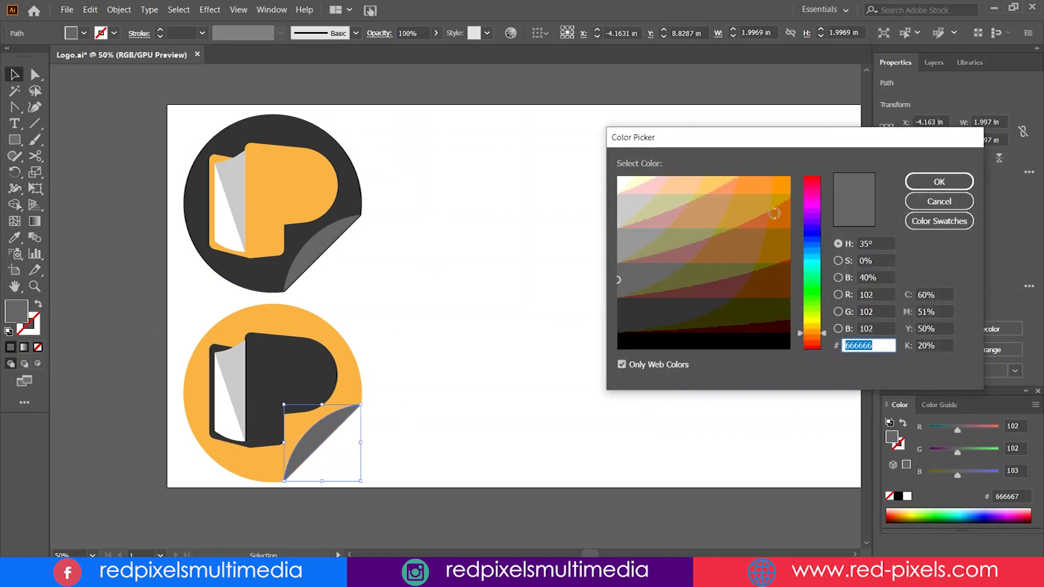
{"action": "left_click", "coordinate": [770, 187]}
{"action": "left_click", "coordinate": [756, 201]}
{"action": "left_click", "coordinate": [939, 182]}
{"action": "left_click", "coordinate": [469, 389]}
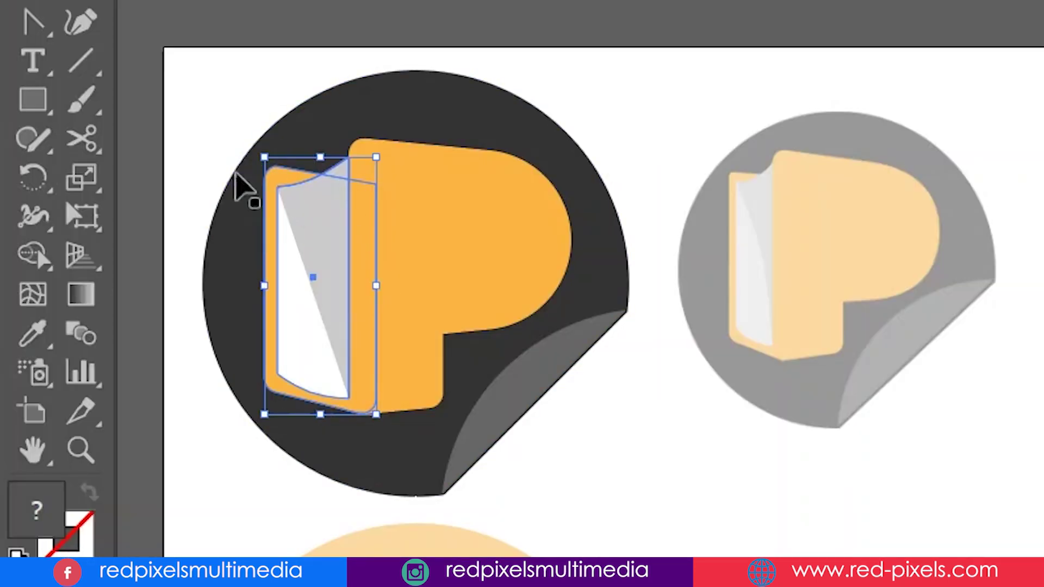
Narrow the page fold and orange shape together from the left
{"action": "left_click", "coordinate": [595, 518]}
{"action": "left_click", "coordinate": [305, 337]}
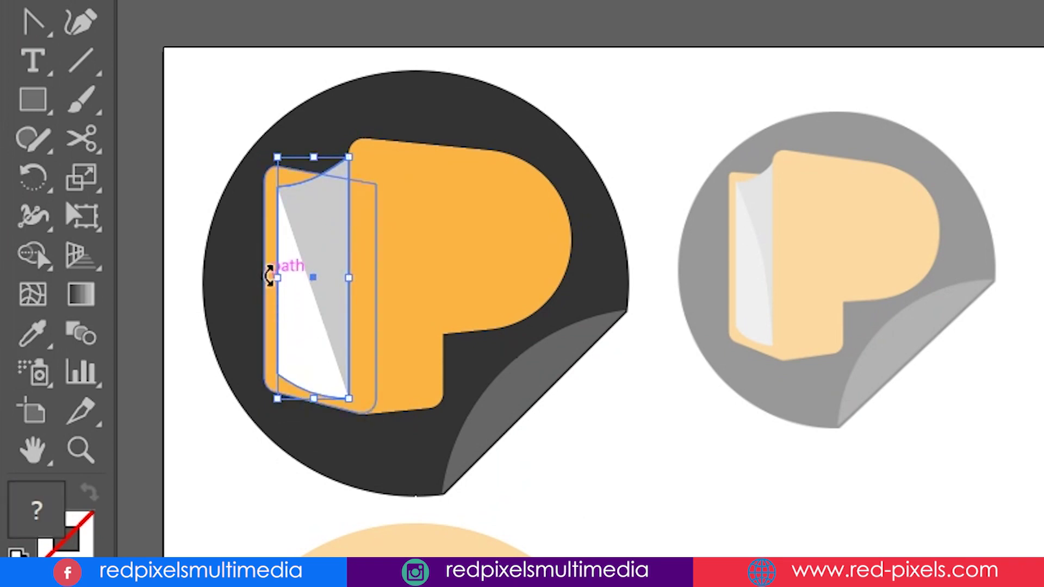
{"action": "left_click", "coordinate": [266, 291], "text": "shift"}
{"action": "left_click_drag", "start_coordinate": [264, 288], "coordinate": [292, 293]}
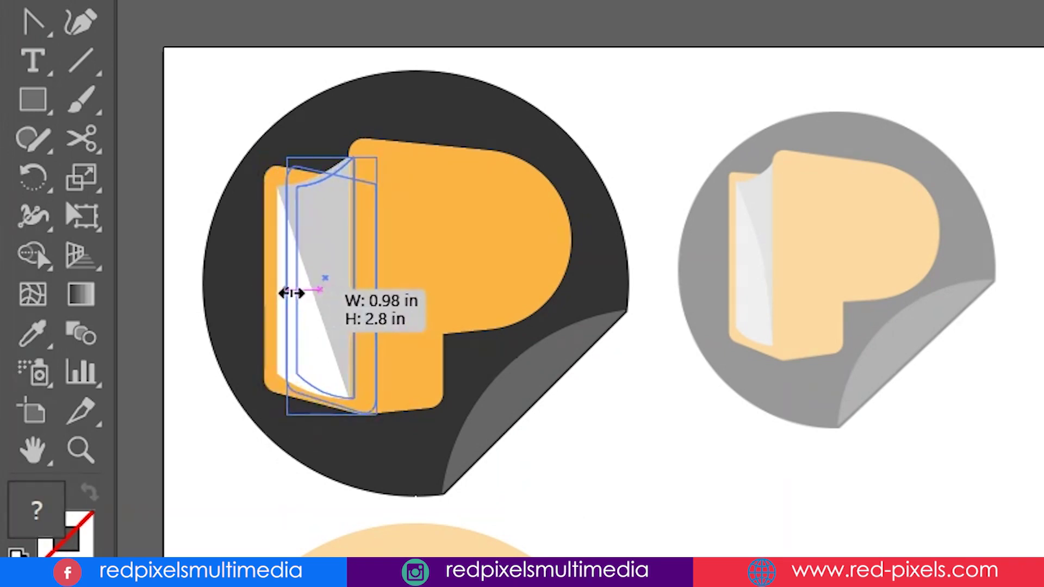
{"action": "left_click", "coordinate": [575, 501]}
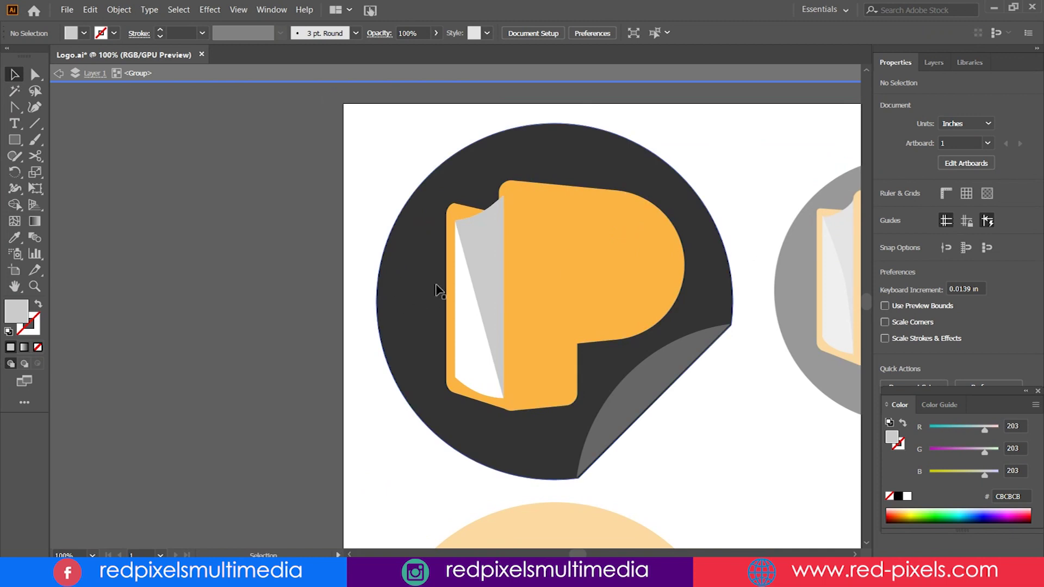
Narrow the inner page fold slightly more from the left
{"action": "key", "text": "ctrl+plus"}
{"action": "left_click", "coordinate": [414, 287]}
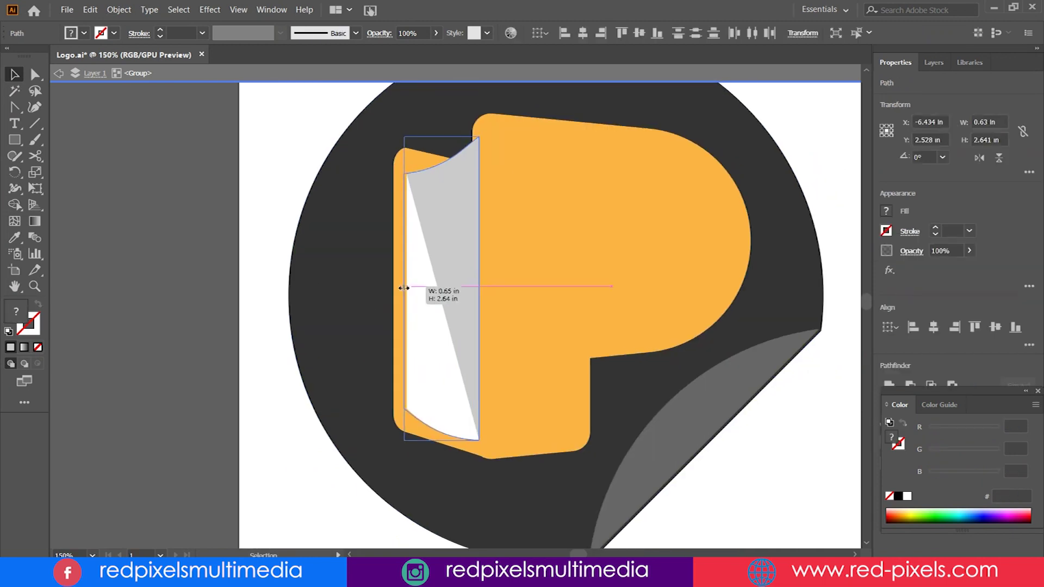
{"action": "scroll", "coordinate": [524, 284], "scroll_direction": "right", "scroll_amount": 6}
{"action": "scroll", "coordinate": [448, 296], "scroll_direction": "left", "scroll_amount": 2}
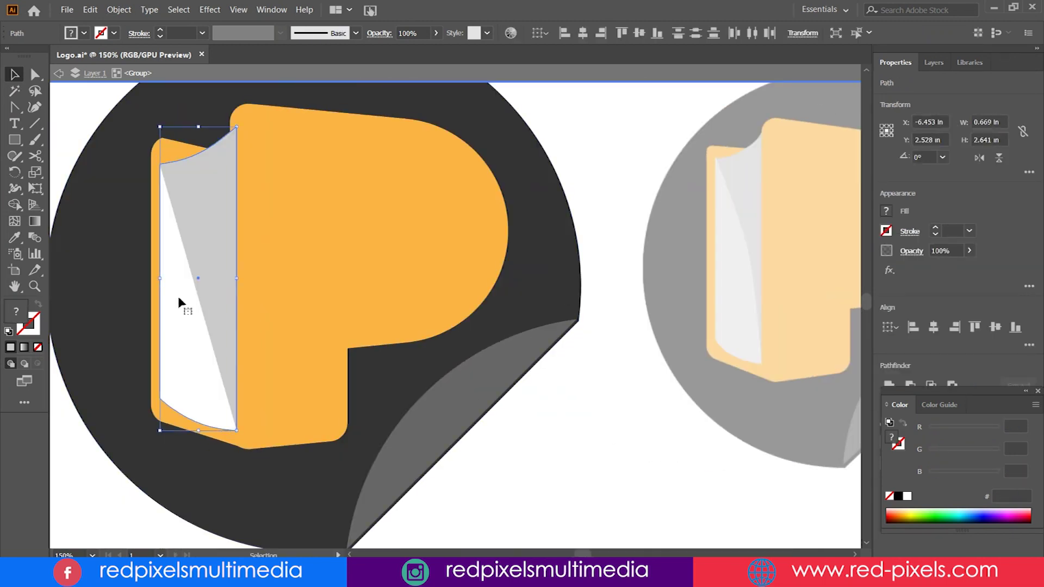
{"action": "left_click_drag", "start_coordinate": [160, 279], "coordinate": [161, 279]}
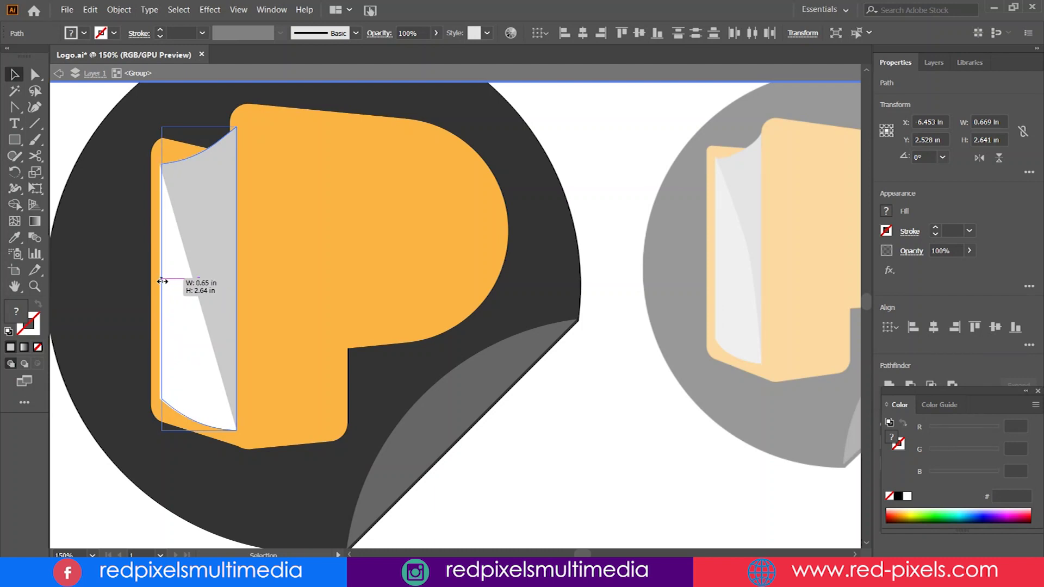
{"action": "left_click", "coordinate": [154, 215], "text": "shift"}
{"action": "mouse_move", "coordinate": [187, 239]}
{"action": "left_mouse_down"}
{"action": "mouse_move", "coordinate": [424, 243]}
{"action": "mouse_move", "coordinate": [433, 254]}
{"action": "left_mouse_up"}
{"action": "left_click", "coordinate": [173, 276]}
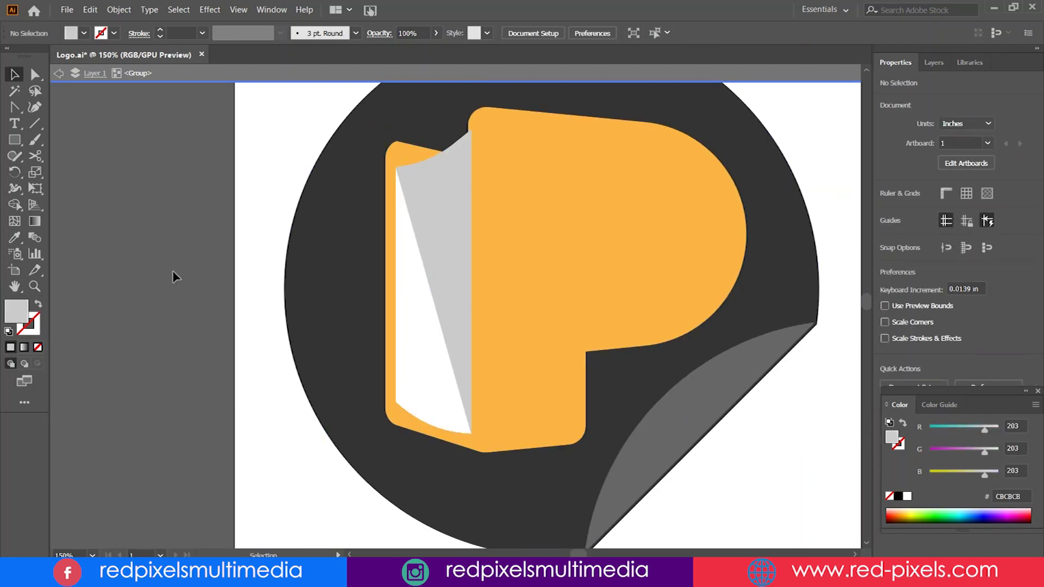
Shift the grey page fold slightly to the left
{"action": "scroll", "coordinate": [466, 438], "scroll_direction": "up", "scroll_amount": 5}
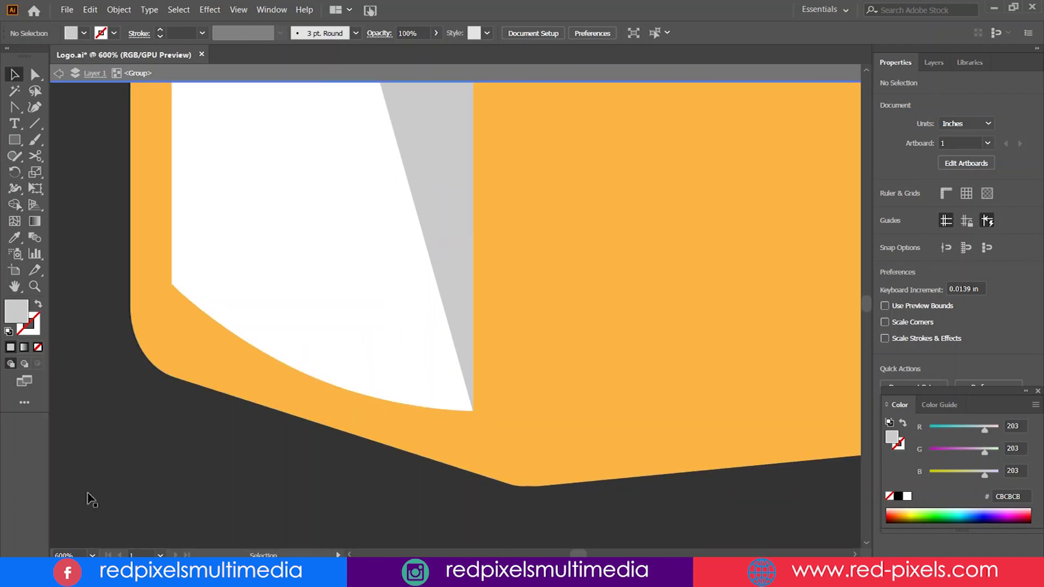
{"action": "scroll", "coordinate": [253, 318], "scroll_direction": "down", "scroll_amount": 2}
{"action": "scroll", "coordinate": [253, 318], "scroll_direction": "down", "scroll_amount": 3}
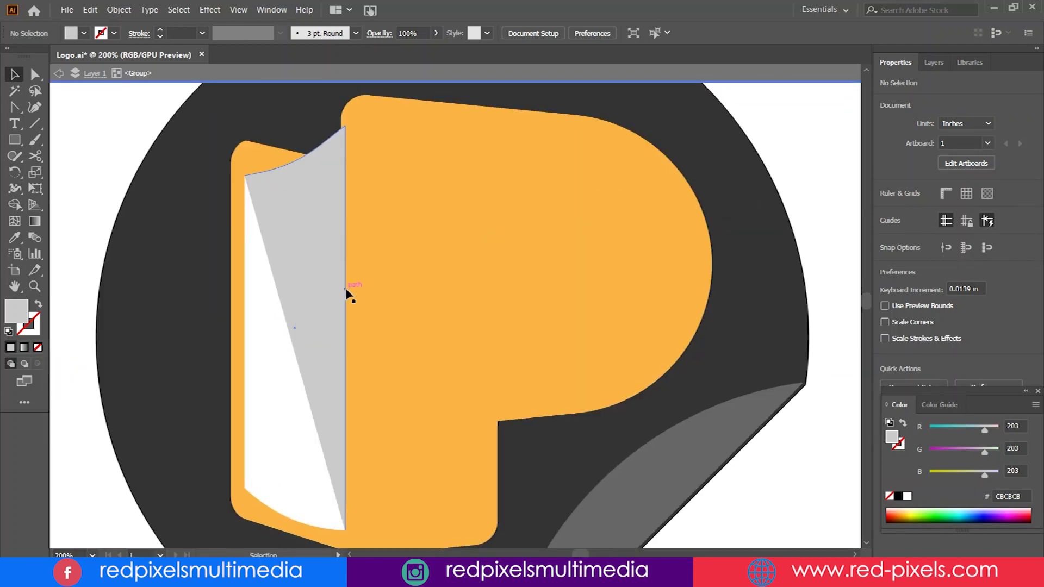
{"action": "left_click", "coordinate": [284, 298]}
{"action": "left_click_drag", "start_coordinate": [328, 212], "coordinate": [324, 212]}
{"action": "left_click", "coordinate": [121, 182]}
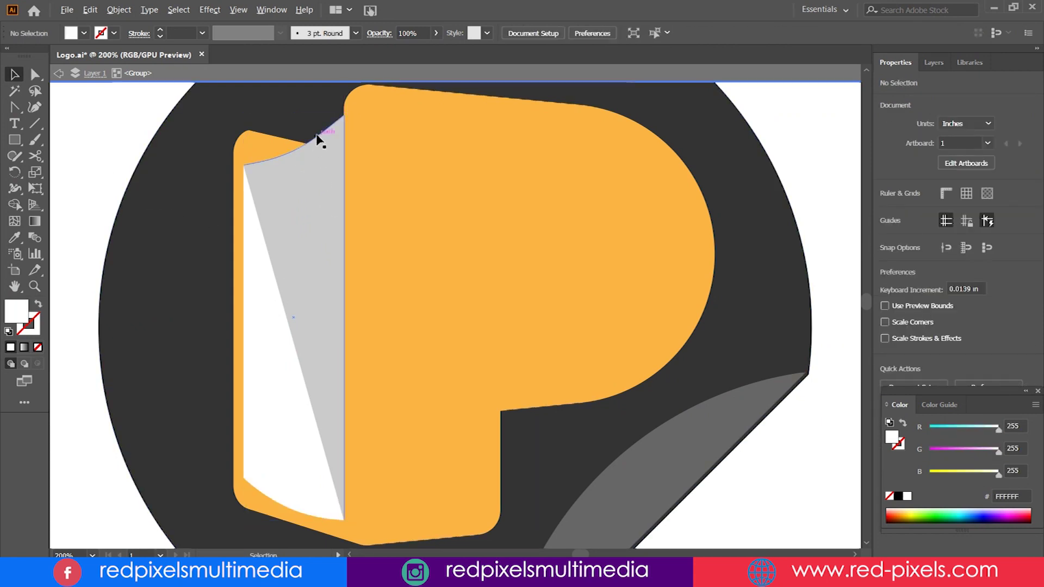
Try rounding the orange shape's corners to 0.07 in, then undo it
{"action": "scroll", "coordinate": [317, 140], "scroll_direction": "up", "scroll_amount": 3}
{"action": "scroll", "coordinate": [329, 273], "scroll_direction": "down", "scroll_amount": 3}
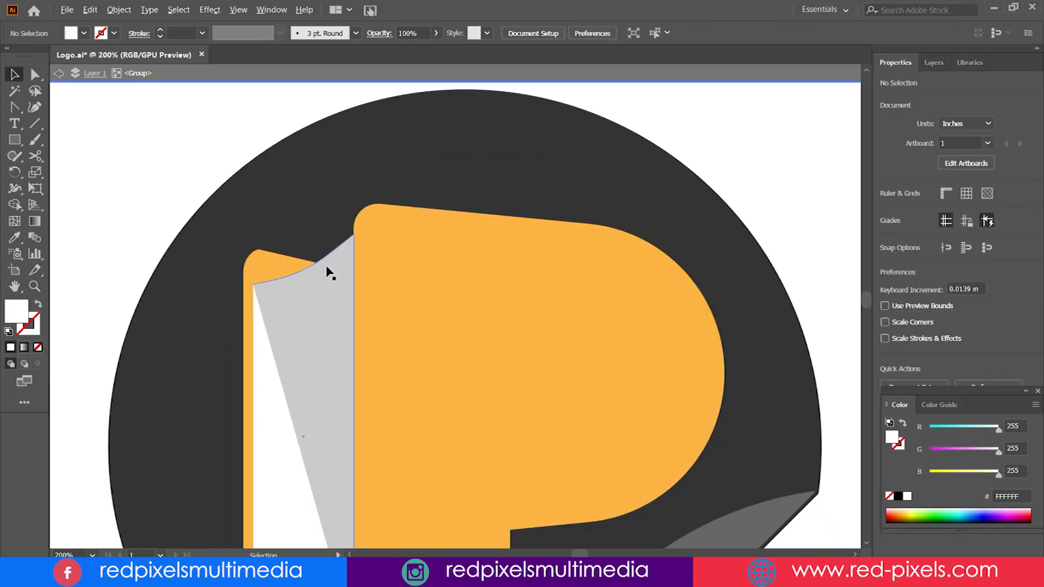
{"action": "scroll", "coordinate": [330, 271], "scroll_direction": "up", "scroll_amount": 3}
{"action": "left_click", "coordinate": [121, 226]}
{"action": "key", "text": "a"}
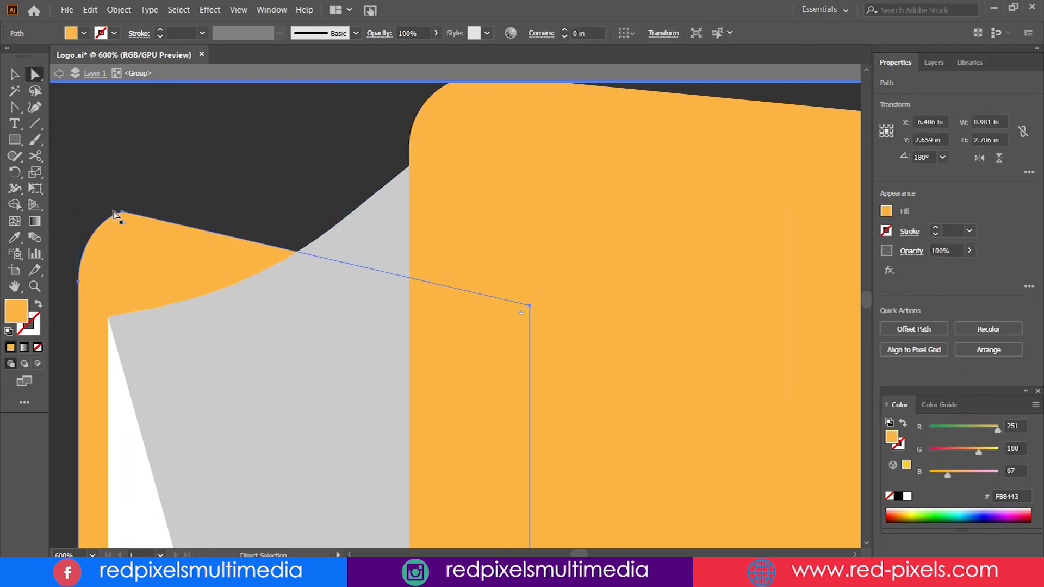
{"action": "left_click_drag", "start_coordinate": [122, 224], "coordinate": [159, 245]}
{"action": "key", "text": "ctrl+z"}
{"action": "key", "text": "ctrl+z"}
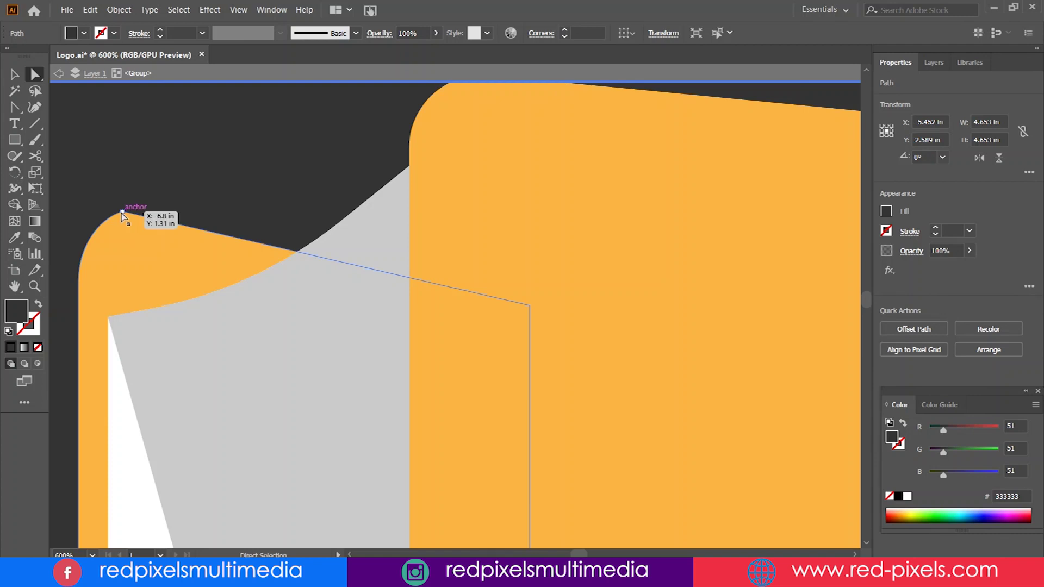
Select the orange shape's top-left anchor, then the dark circle and white page paths
{"action": "left_click", "coordinate": [123, 213]}
{"action": "left_click", "coordinate": [158, 159]}
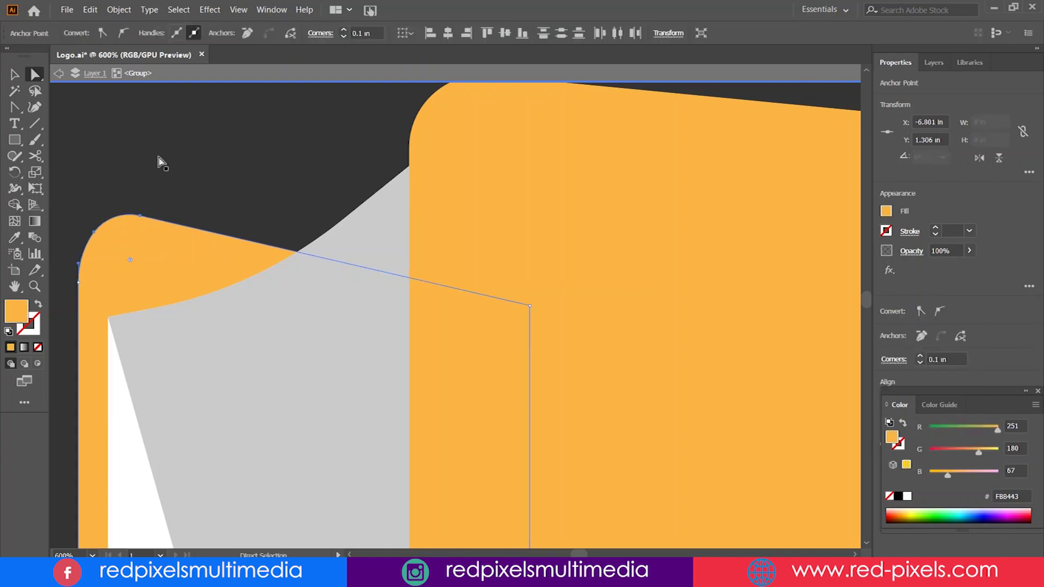
{"action": "scroll", "coordinate": [269, 246], "scroll_direction": "down", "scroll_amount": 3}
{"action": "scroll", "coordinate": [364, 357], "scroll_direction": "down", "scroll_amount": 3}
{"action": "left_click", "coordinate": [296, 376]}
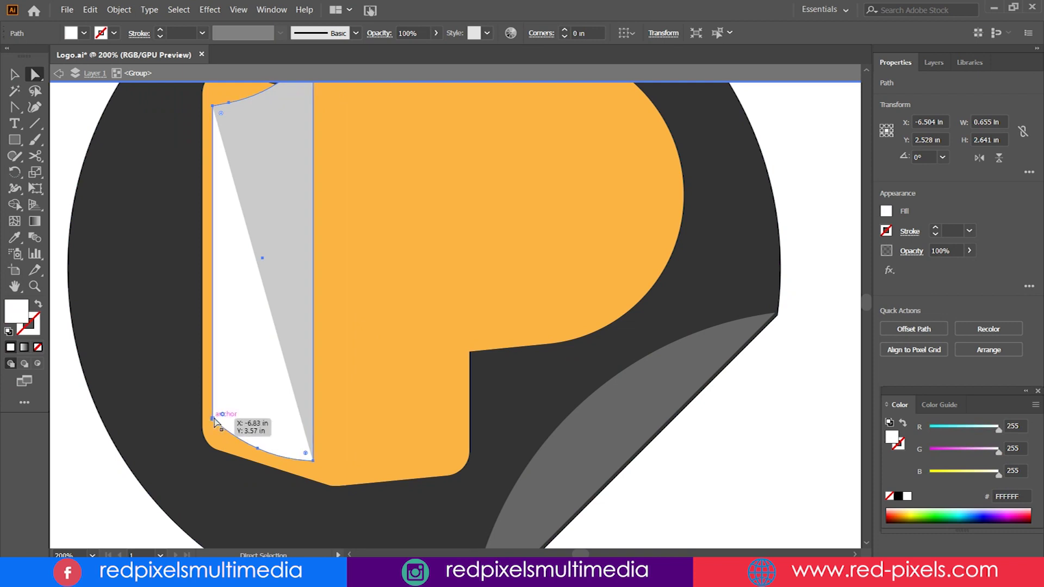
{"action": "left_click", "coordinate": [147, 392]}
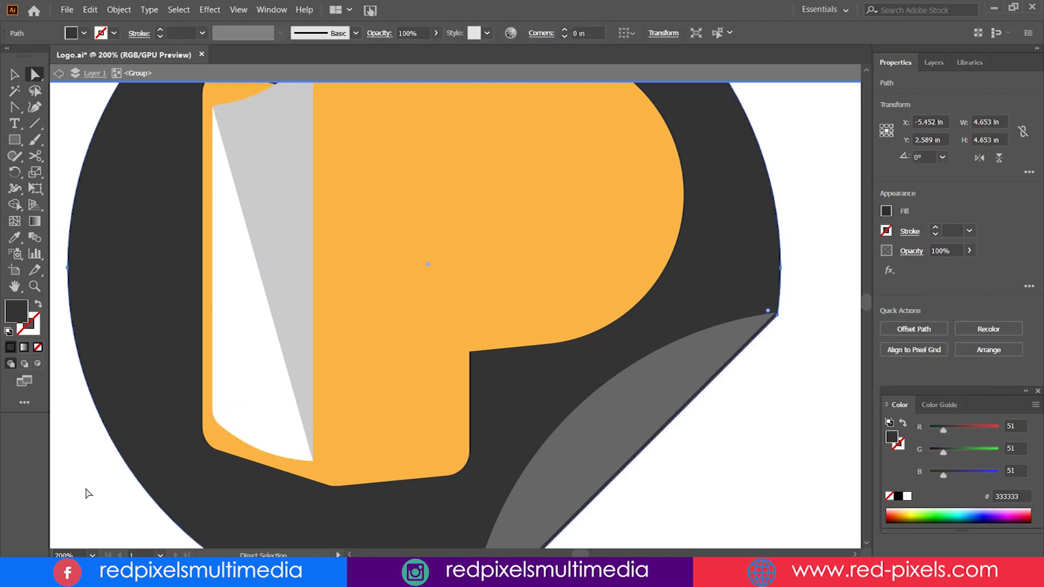
{"action": "left_click_drag", "start_coordinate": [244, 363], "coordinate": [268, 384]}
{"action": "left_click", "coordinate": [271, 490]}
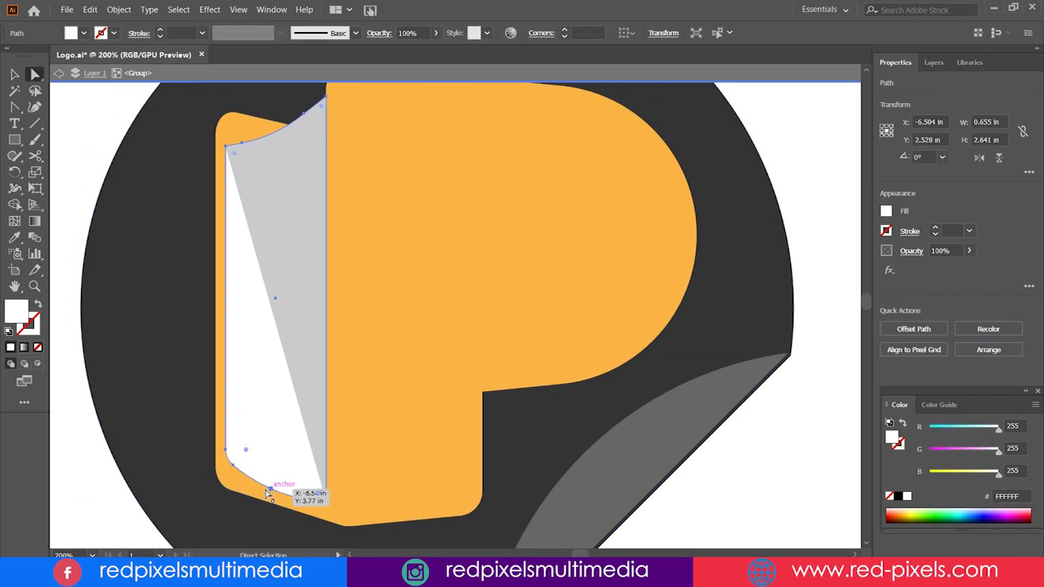
Add the PUBLISA text to the artboard and scale it up
{"action": "key", "text": "t"}
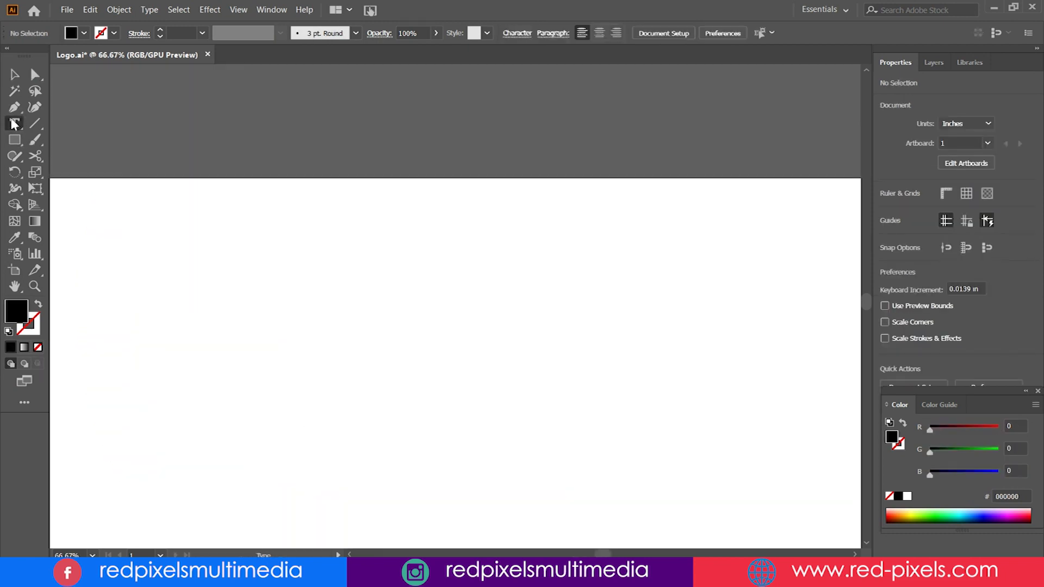
{"action": "left_click", "coordinate": [173, 244]}
{"action": "type", "text": "PUBL"}
{"action": "key", "text": "Escape"}
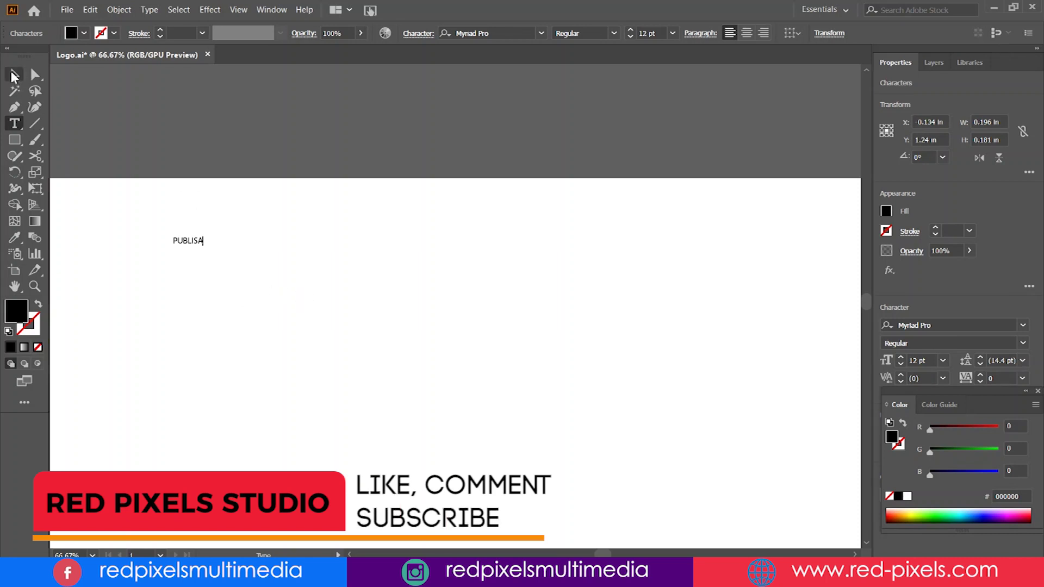
{"action": "mouse_move", "coordinate": [205, 244]}
{"action": "left_mouse_down"}
{"action": "mouse_move", "coordinate": [452, 299]}
{"action": "mouse_move", "coordinate": [571, 337]}
{"action": "mouse_move", "coordinate": [613, 438]}
{"action": "left_mouse_up"}
{"action": "scroll", "coordinate": [598, 380], "scroll_direction": "down", "scroll_amount": 3}
{"action": "scroll", "coordinate": [538, 244], "scroll_direction": "up", "scroll_amount": 1}
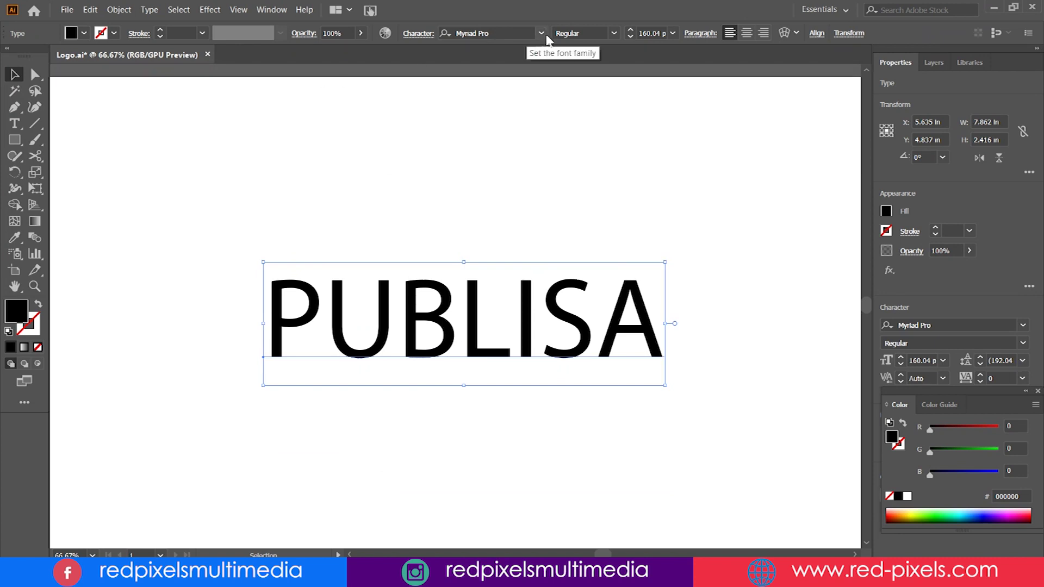
Set PUBLISA in Montserrat Black and move it lower right
{"action": "left_click", "coordinate": [541, 33]}
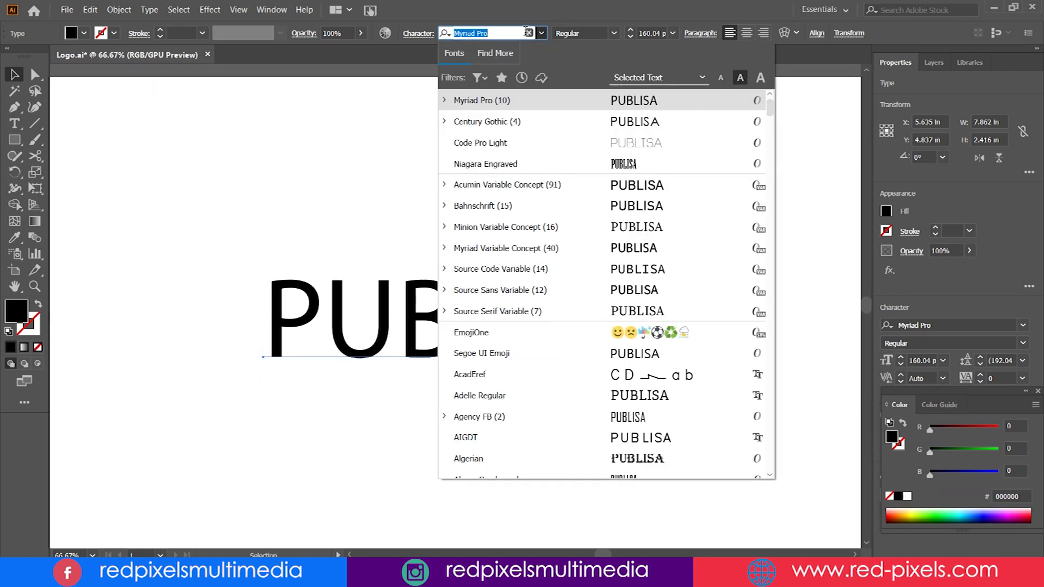
{"action": "type", "text": "mont"}
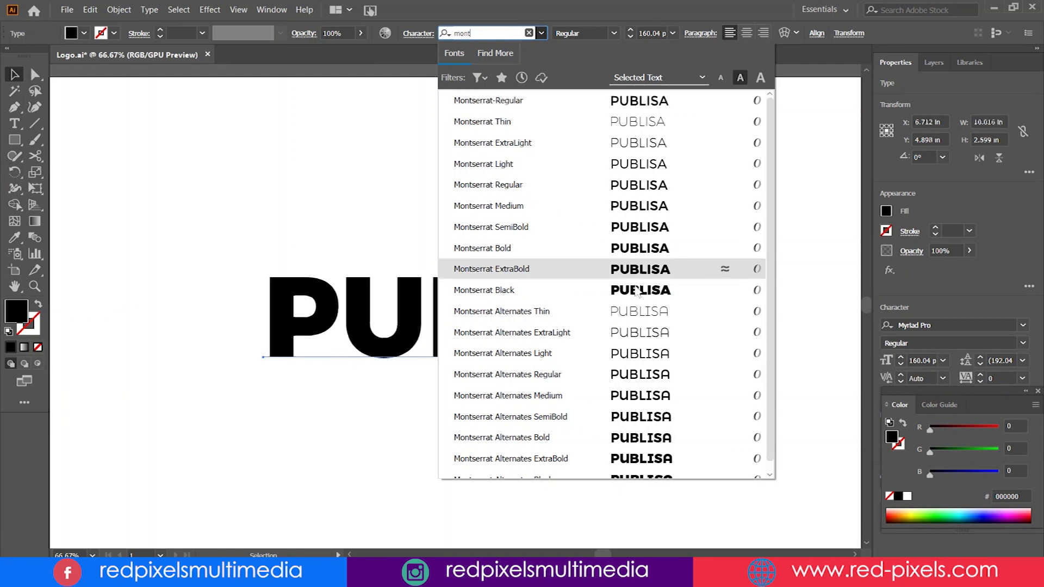
{"action": "left_click", "coordinate": [628, 296]}
{"action": "left_click", "coordinate": [546, 202]}
{"action": "mouse_move", "coordinate": [522, 319]}
{"action": "left_mouse_down"}
{"action": "mouse_move", "coordinate": [551, 368]}
{"action": "mouse_move", "coordinate": [829, 375]}
{"action": "left_mouse_up"}
Change the letters LISA to Montserrat Light
{"action": "double_click", "coordinate": [540, 361]}
{"action": "left_click", "coordinate": [614, 33]}
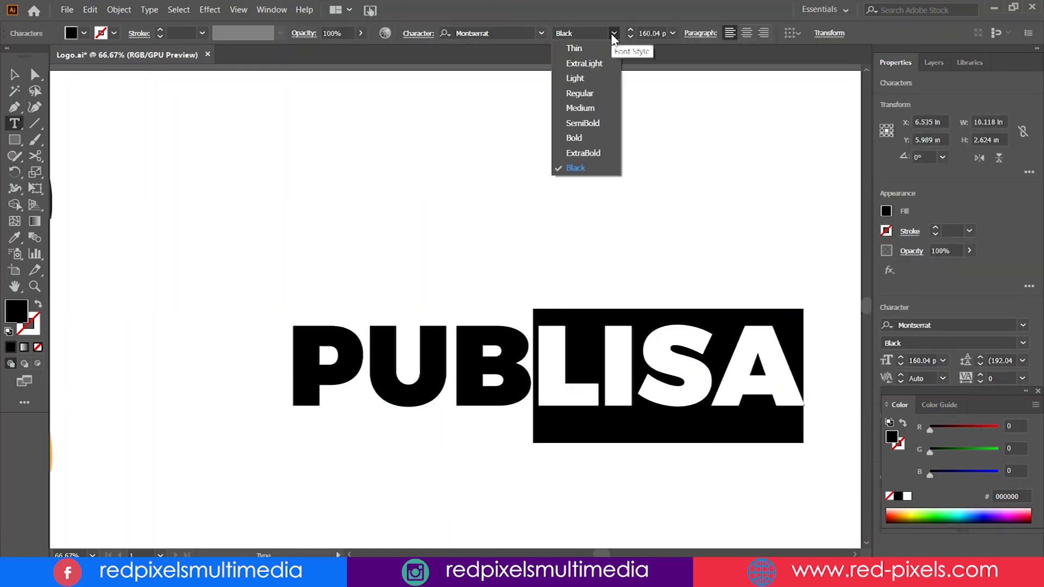
{"action": "left_click", "coordinate": [598, 79]}
{"action": "left_click", "coordinate": [14, 74]}
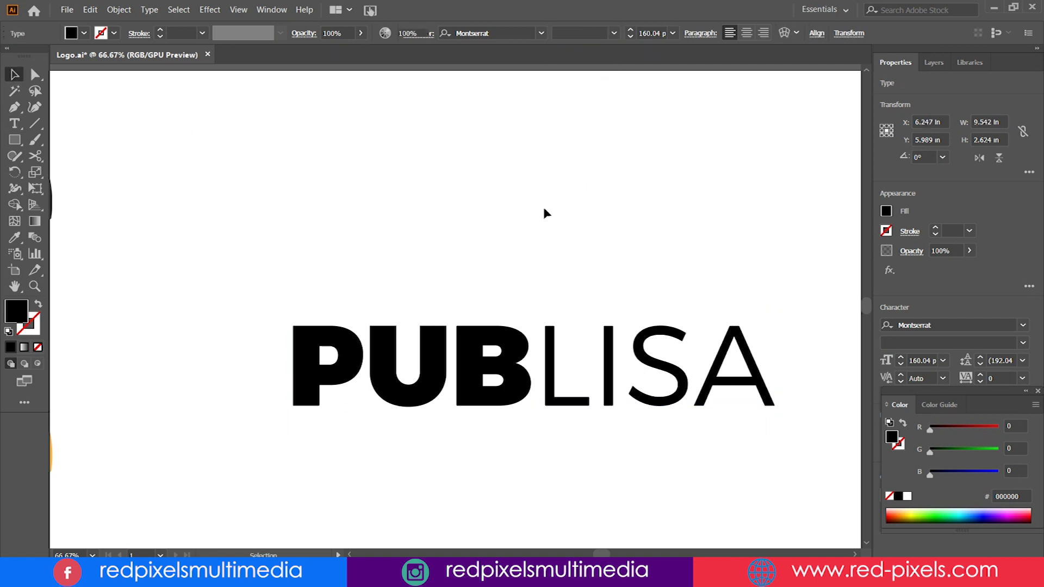
{"action": "left_click", "coordinate": [434, 135]}
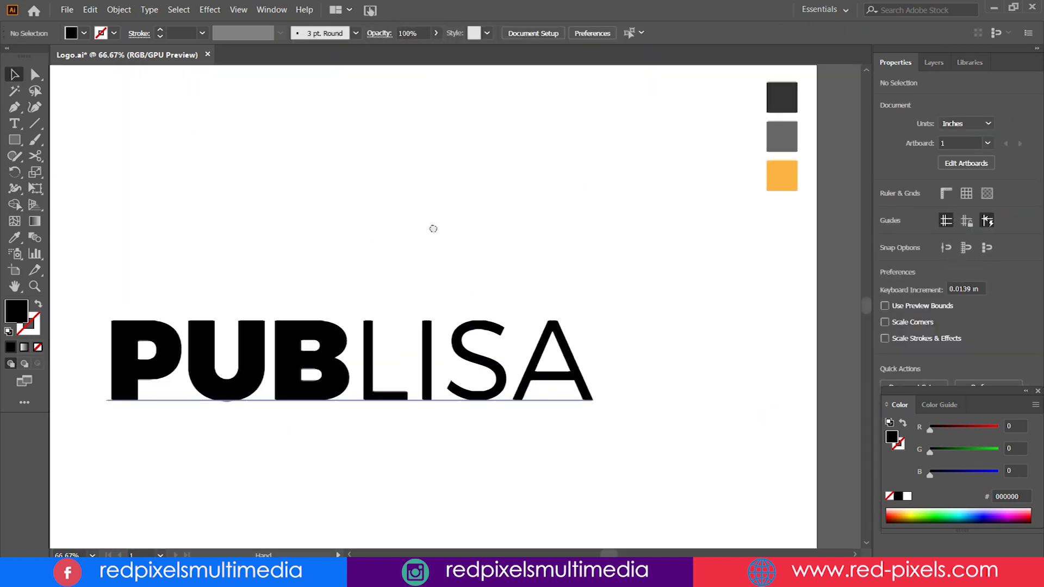
Draw a circle, fill it with the orange swatch, and move it over the i of PUBLISA
{"action": "left_click", "coordinate": [489, 370]}
{"action": "key", "text": "i"}
{"action": "left_click", "coordinate": [782, 106]}
{"action": "left_click", "coordinate": [16, 76]}
{"action": "left_click_drag", "start_coordinate": [14, 140], "coordinate": [59, 171]}
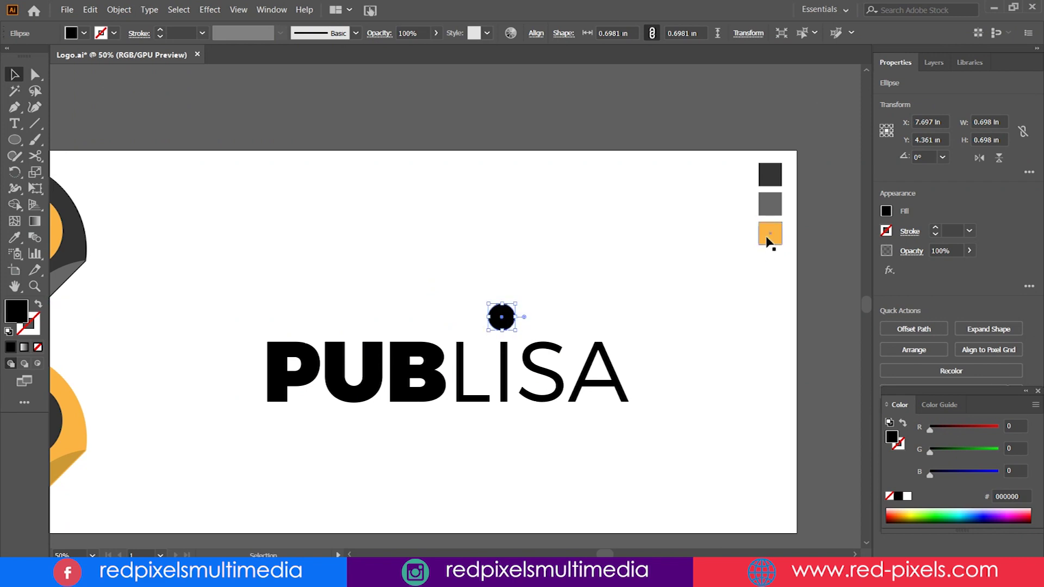
{"action": "key", "text": "i"}
{"action": "left_click", "coordinate": [768, 240]}
{"action": "left_click", "coordinate": [12, 77]}
{"action": "left_click_drag", "start_coordinate": [507, 322], "coordinate": [510, 342]}
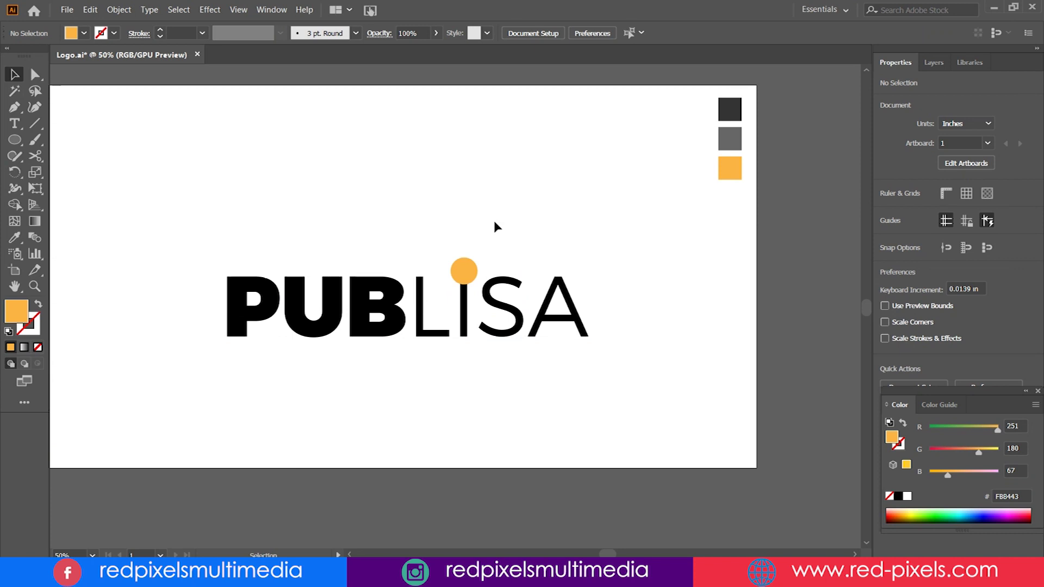
Convert the PUBLISA text to outlines
{"action": "left_click", "coordinate": [462, 359]}
{"action": "right_click", "coordinate": [462, 358]}
{"action": "left_click", "coordinate": [508, 193]}
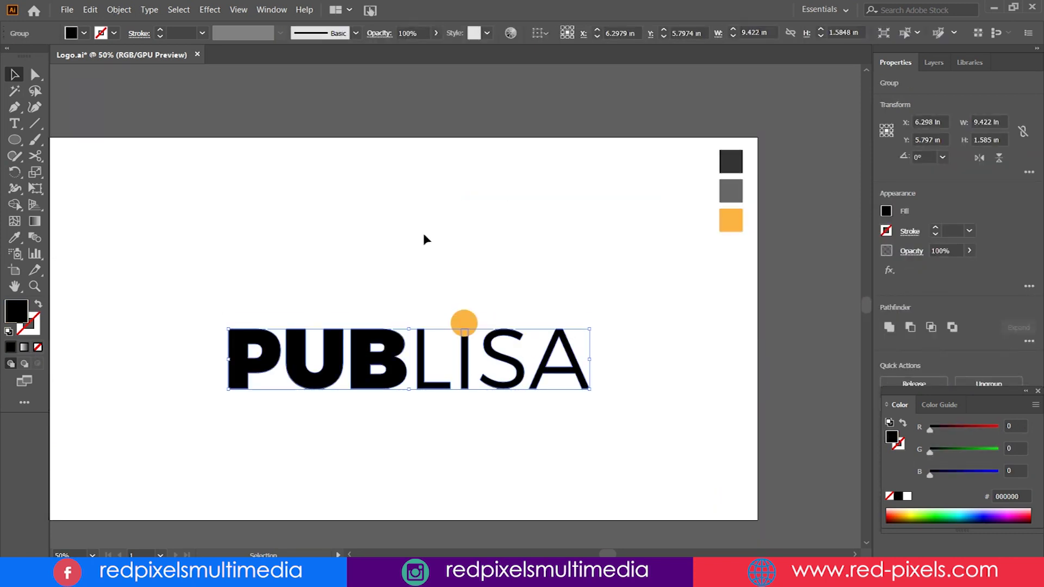
{"action": "left_click", "coordinate": [424, 238]}
Enlarge the orange circle with a 0.1389 in Offset Path
{"action": "left_click", "coordinate": [471, 322]}
{"action": "scroll", "coordinate": [471, 322], "scroll_direction": "up", "scroll_amount": 5}
{"action": "left_click", "coordinate": [530, 289]}
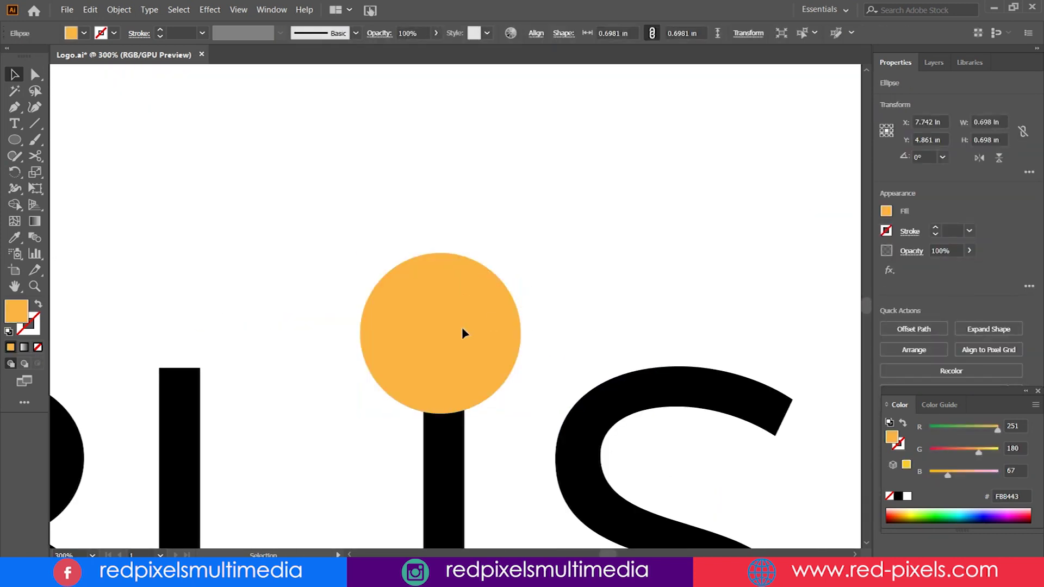
{"action": "left_click_drag", "start_coordinate": [584, 265], "coordinate": [586, 142]}
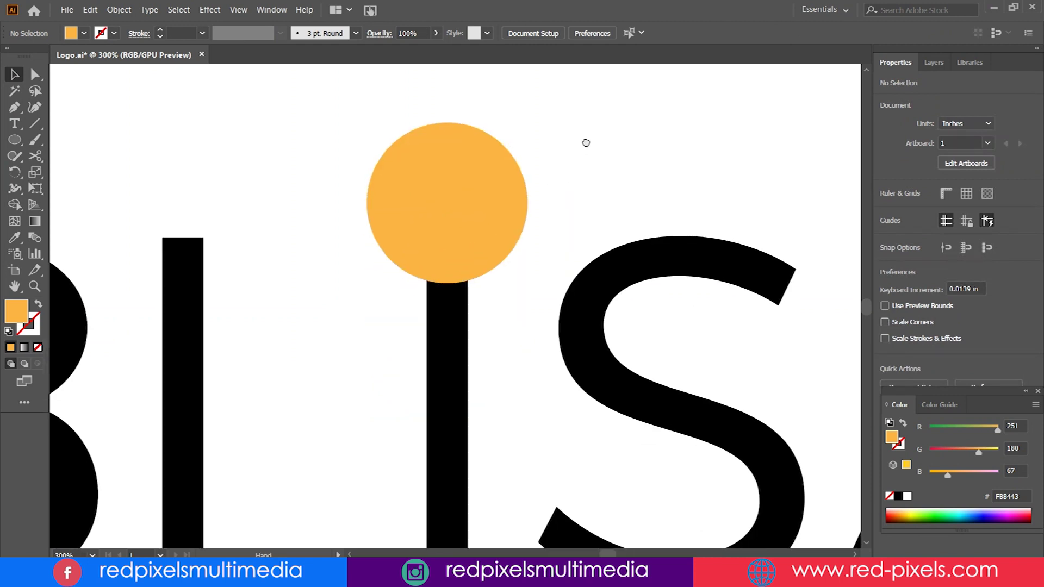
{"action": "left_click", "coordinate": [484, 184]}
{"action": "left_click", "coordinate": [118, 9]}
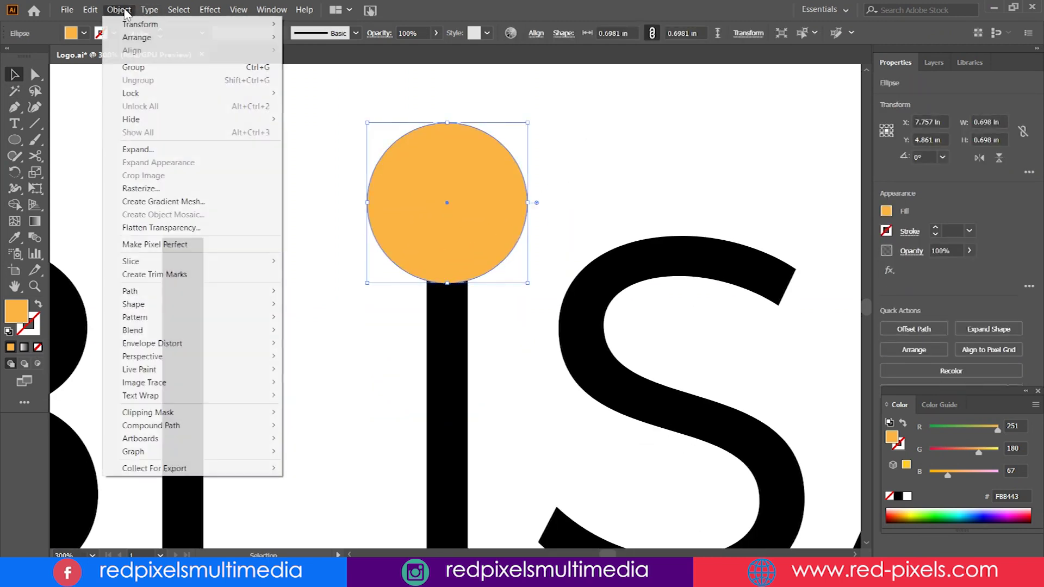
{"action": "left_click", "coordinate": [361, 333]}
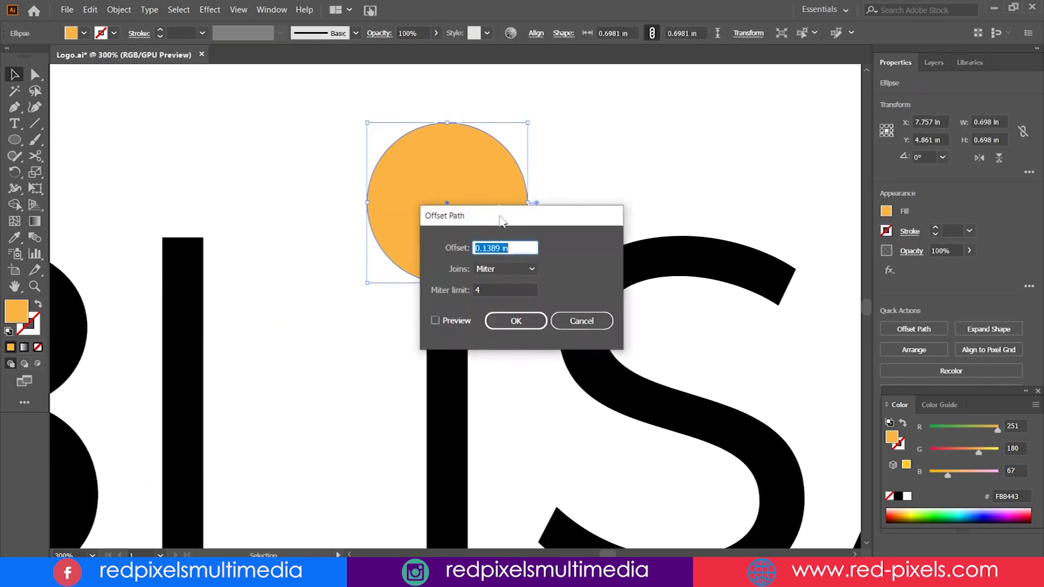
{"action": "left_click", "coordinate": [435, 320]}
{"action": "left_click_drag", "start_coordinate": [442, 217], "coordinate": [632, 156]}
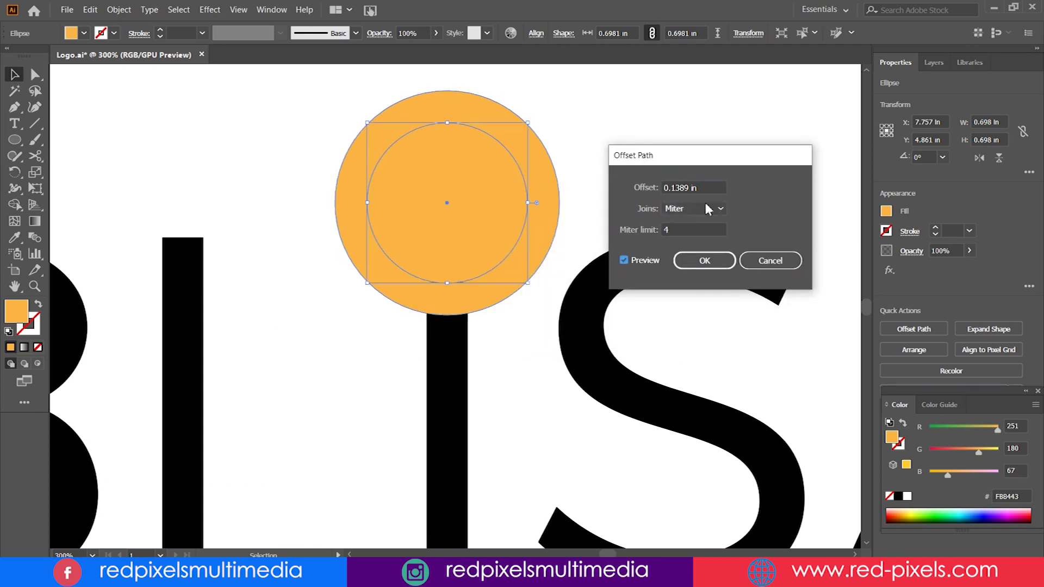
{"action": "left_click", "coordinate": [704, 261]}
{"action": "key", "text": "ctrl+0"}
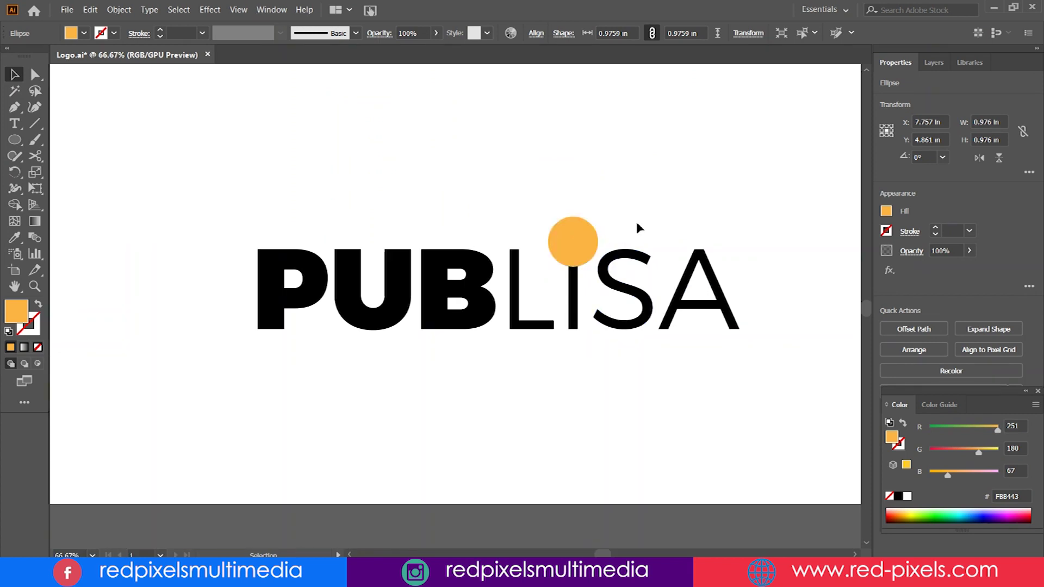
{"action": "left_click", "coordinate": [638, 226]}
{"action": "key", "text": "ctrl+a"}
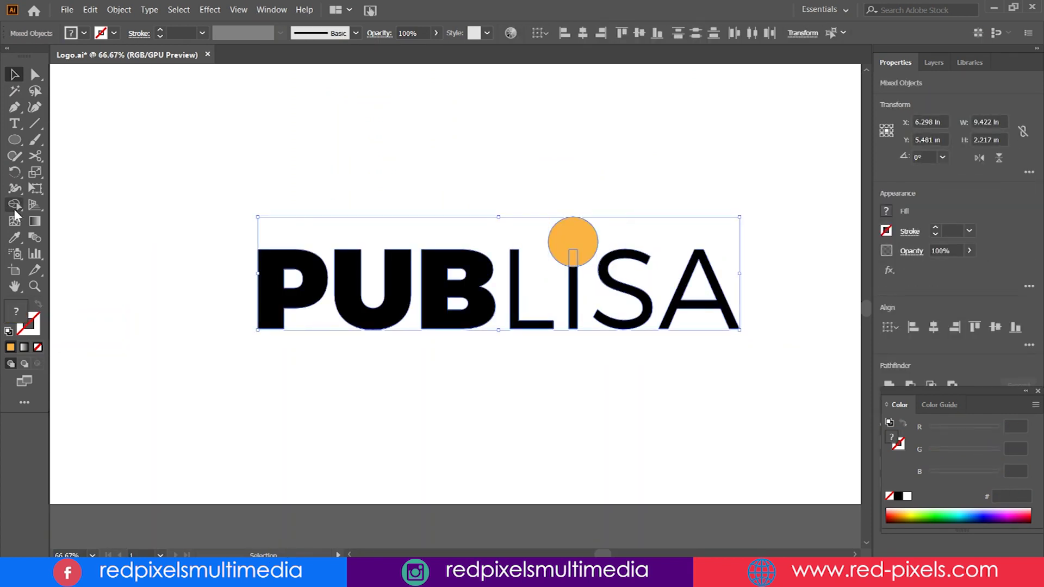
Nudge the orange circle slightly down over the i
{"action": "left_click", "coordinate": [14, 220]}
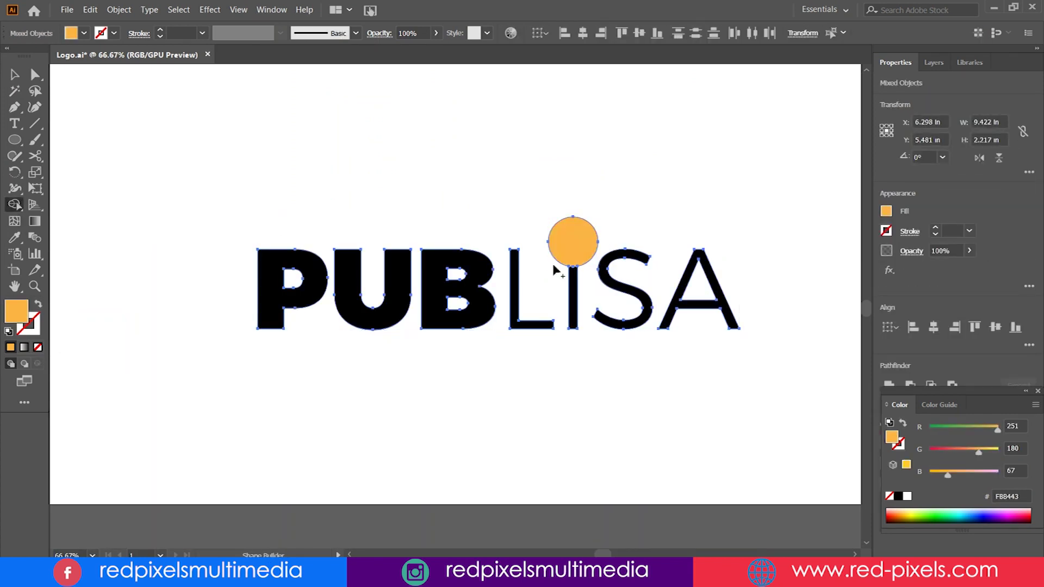
{"action": "left_click", "coordinate": [560, 264]}
{"action": "left_click", "coordinate": [592, 233]}
{"action": "left_click", "coordinate": [753, 211]}
{"action": "key", "text": "ctrl+equal"}
{"action": "key", "text": "ctrl+equal"}
{"action": "left_click_drag", "start_coordinate": [485, 217], "coordinate": [492, 264]}
{"action": "scroll", "coordinate": [558, 240], "scroll_direction": "down", "scroll_amount": 1}
Move the i stem's top anchors so the stem stops just below the dot
{"action": "left_click", "coordinate": [469, 255]}
{"action": "key", "text": "a"}
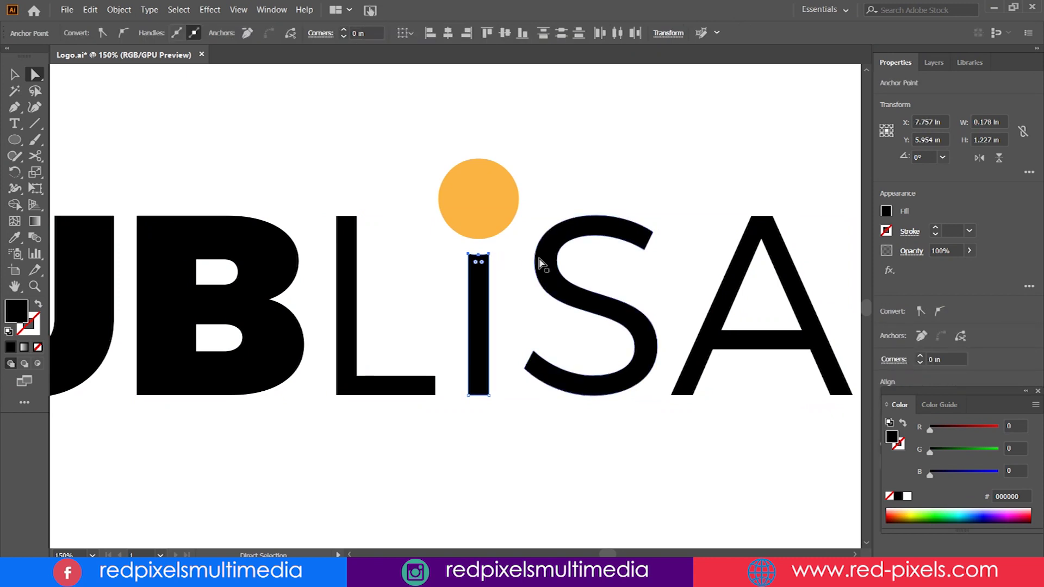
{"action": "key", "text": "Up"}
{"action": "left_click", "coordinate": [192, 150]}
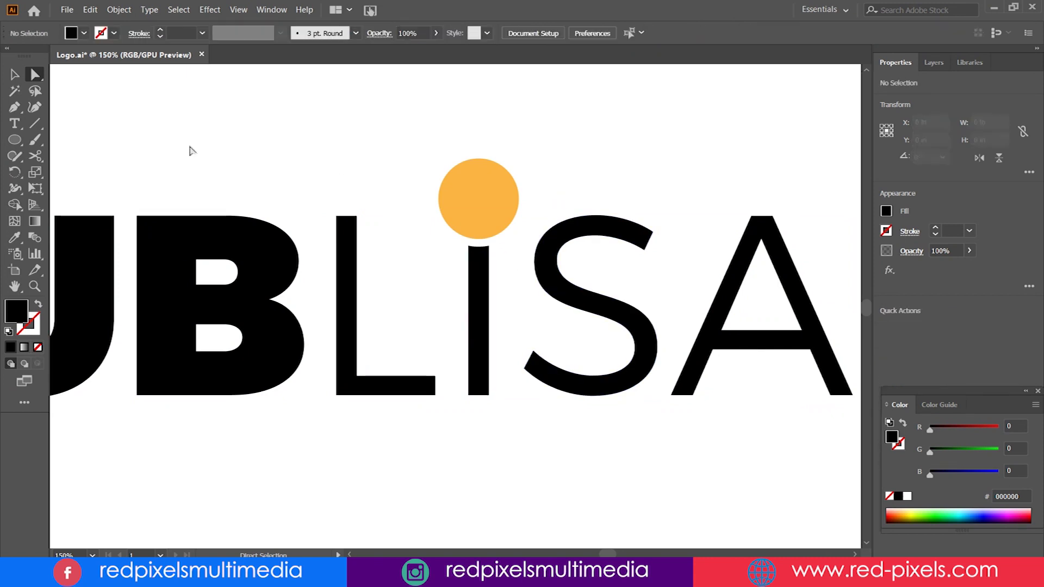
{"action": "left_click", "coordinate": [14, 73]}
{"action": "key", "text": "ctrl+minus"}
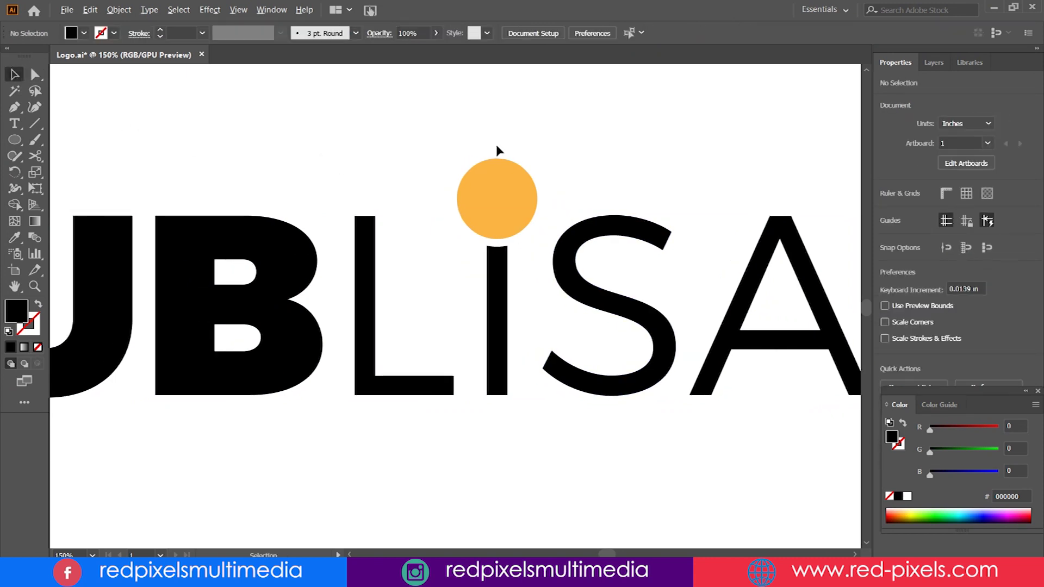
Recolour the PUBLISA lettering with the dark grey #333333 swatch
{"action": "left_click", "coordinate": [531, 324]}
{"action": "left_click", "coordinate": [571, 302]}
{"action": "key", "text": "ctrl+minus"}
{"action": "key", "text": "ctrl+minus"}
{"action": "key", "text": "ctrl+minus"}
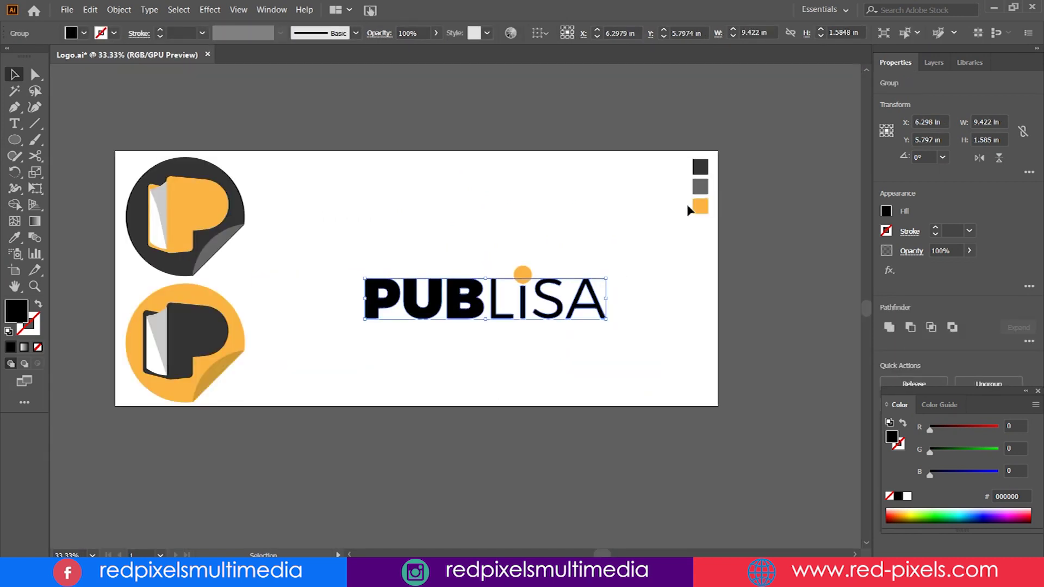
{"action": "key", "text": "i"}
{"action": "left_click", "coordinate": [701, 167]}
{"action": "key", "text": "v"}
{"action": "key", "text": "ctrl+plus"}
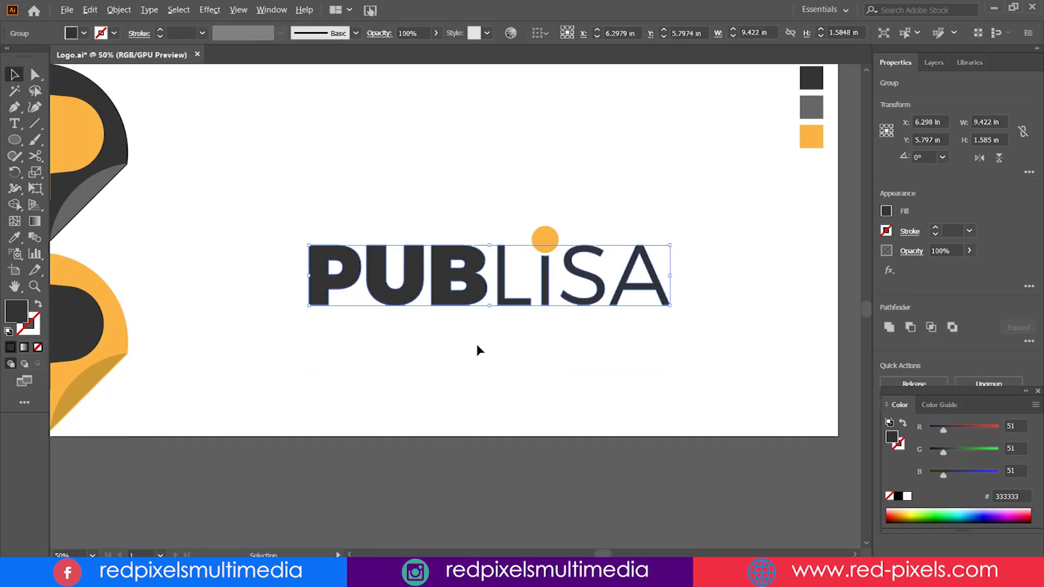
{"action": "left_click", "coordinate": [385, 141]}
{"action": "left_click", "coordinate": [15, 123]}
{"action": "left_click", "coordinate": [379, 129]}
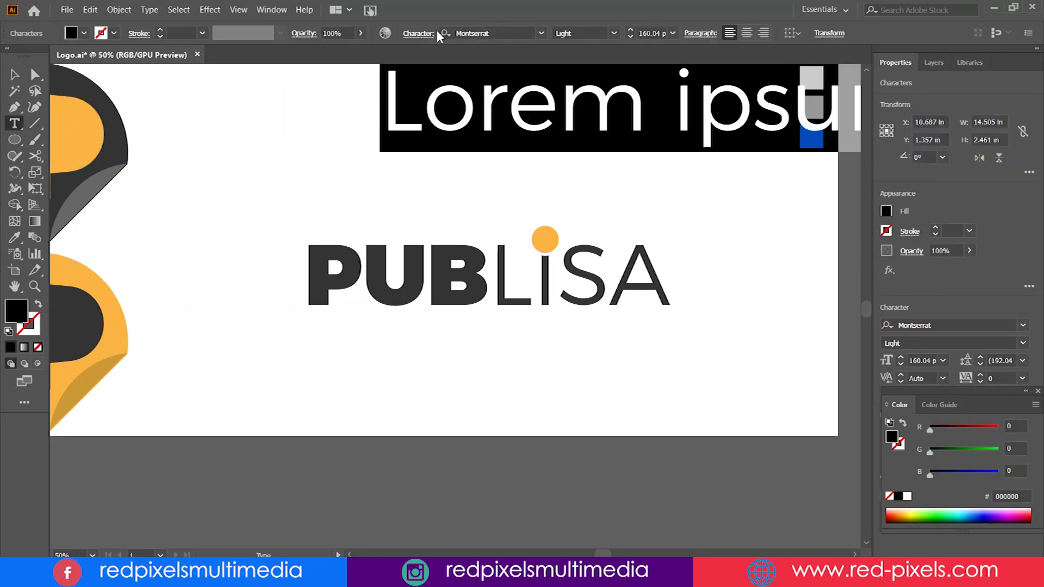
{"action": "left_click", "coordinate": [672, 33]}
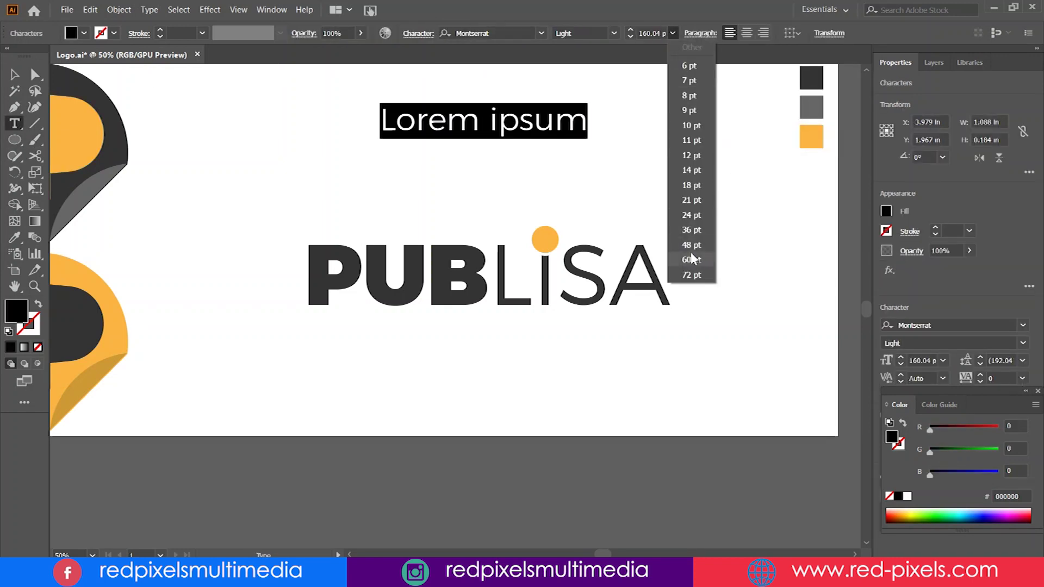
{"action": "left_click", "coordinate": [691, 229]}
{"action": "type", "text": "www.thepublisa.com"}
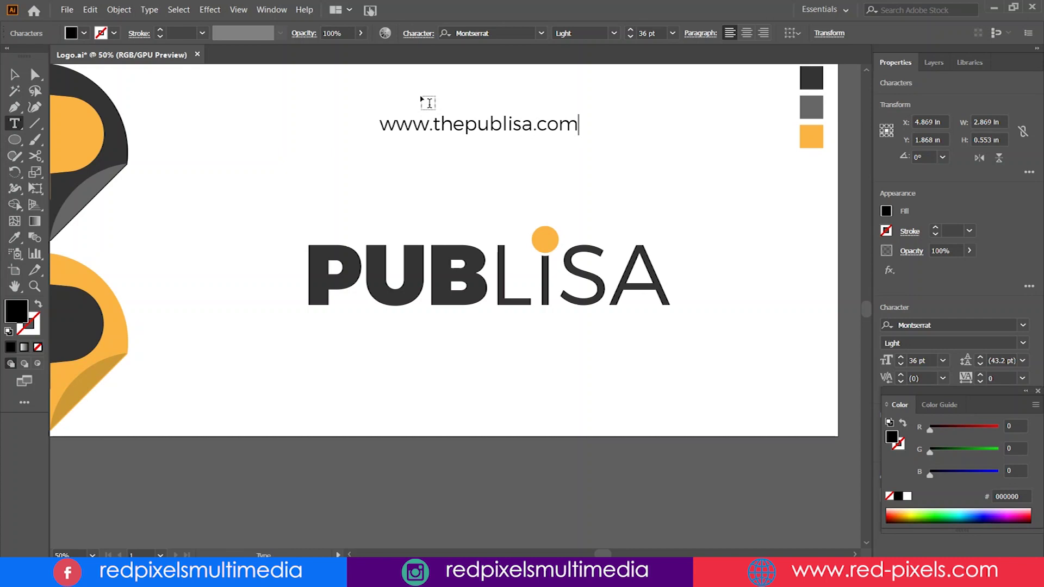
{"action": "key", "text": "ctrl+a"}
Set the URL font to Expansiva Bold
{"action": "key", "text": "Escape"}
{"action": "left_click", "coordinate": [490, 33]}
{"action": "type", "text": "e"}
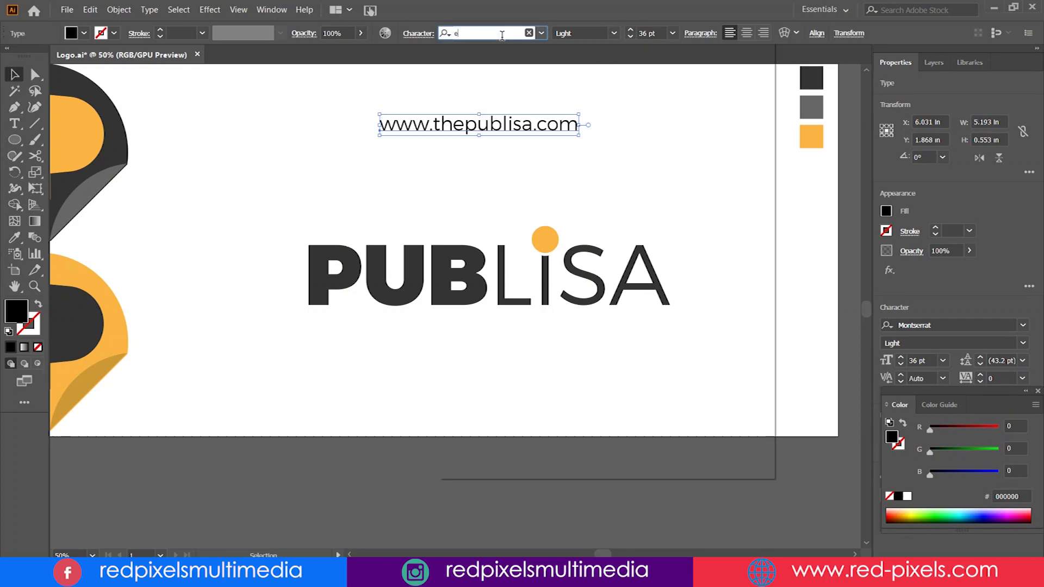
{"action": "type", "text": "xp"}
{"action": "key", "text": "Down"}
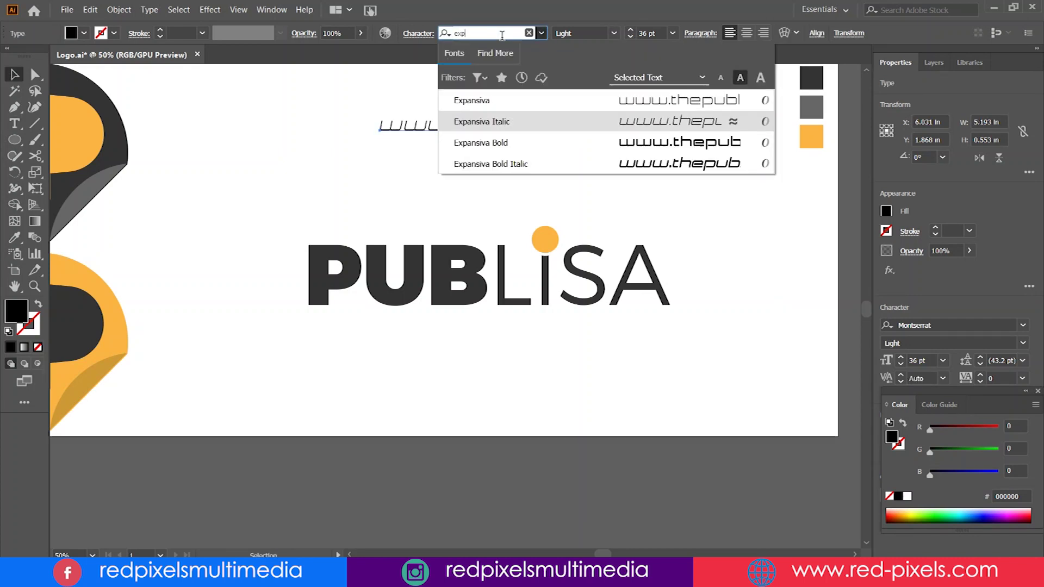
{"action": "key", "text": "Down"}
{"action": "key", "text": "Return"}
Scale the URL down and centre it beneath the PUBLISA wordmark
{"action": "left_click_drag", "start_coordinate": [556, 124], "coordinate": [527, 326]}
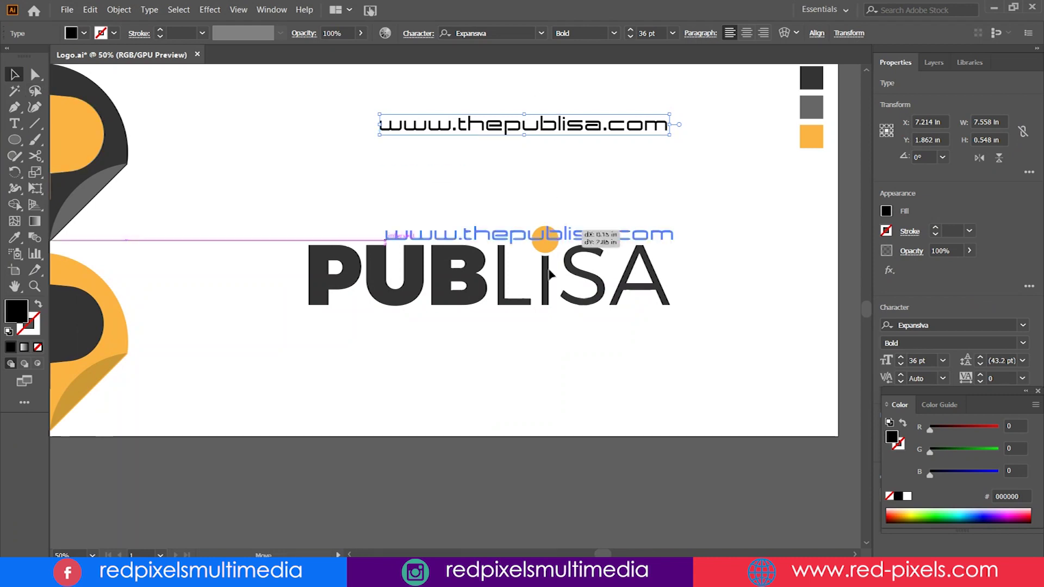
{"action": "left_click_drag", "start_coordinate": [350, 319], "coordinate": [405, 338]}
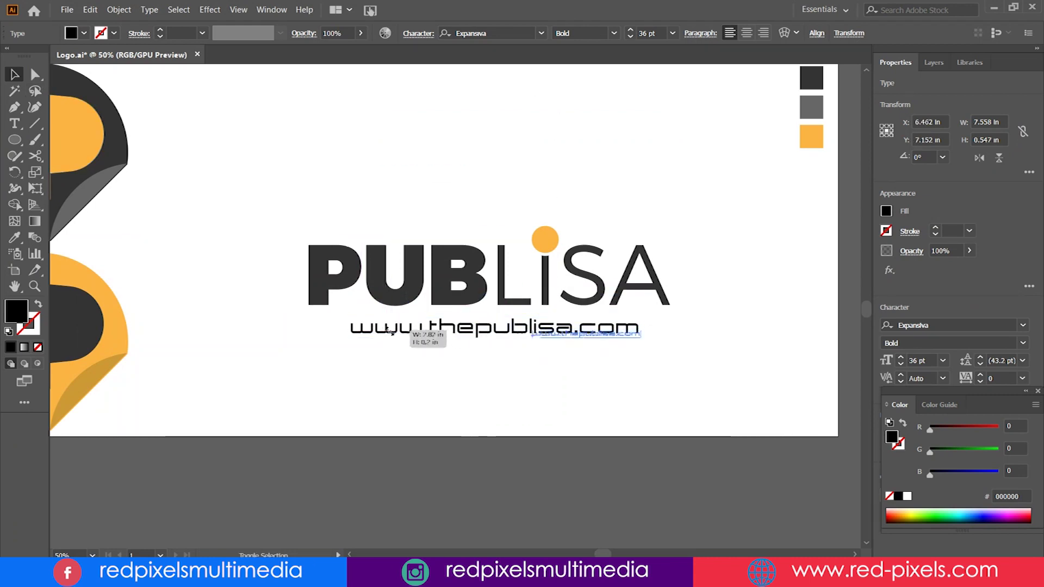
{"action": "left_click_drag", "start_coordinate": [594, 333], "coordinate": [518, 326]}
{"action": "left_click", "coordinate": [654, 365]}
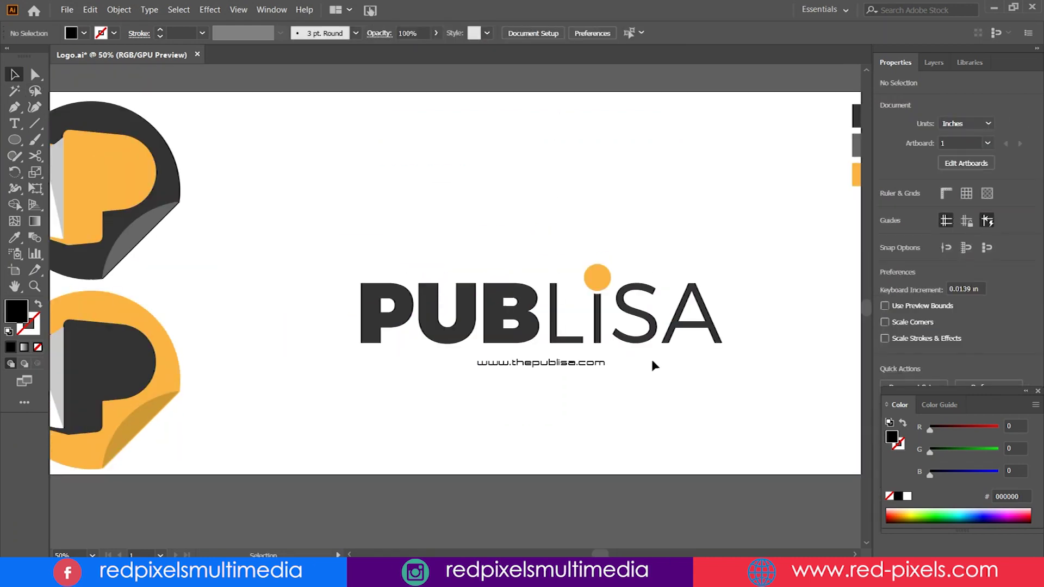
Draw a horizontal line to the left of the URL, level with it
{"action": "left_click", "coordinate": [43, 125]}
{"action": "left_click_drag", "start_coordinate": [362, 358], "coordinate": [469, 363]}
{"action": "scroll", "coordinate": [422, 366], "scroll_direction": "up", "scroll_amount": 6}
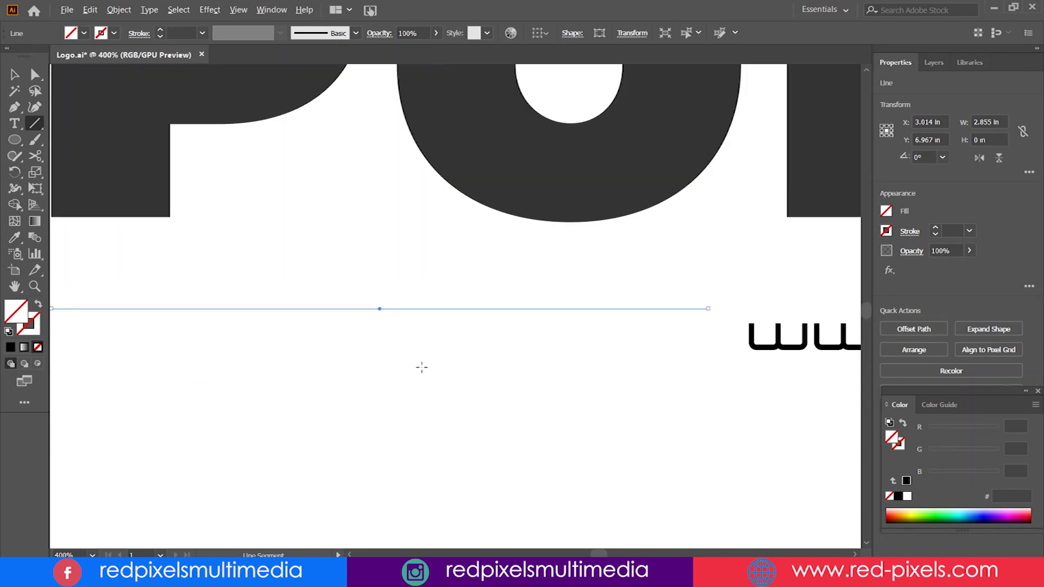
{"action": "key", "text": "Down"}
{"action": "key", "text": "Down"}
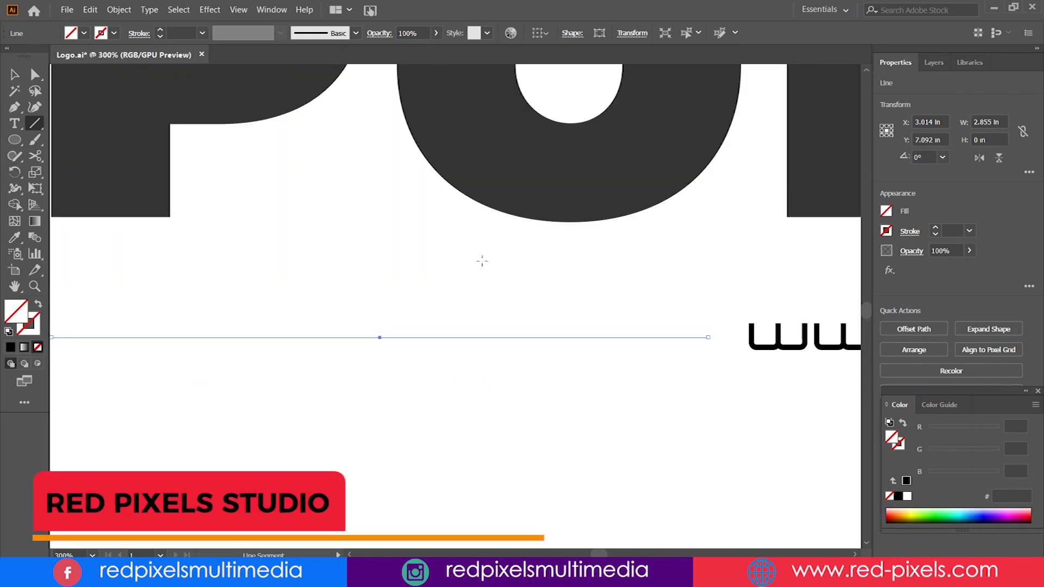
{"action": "left_click", "coordinate": [160, 28]}
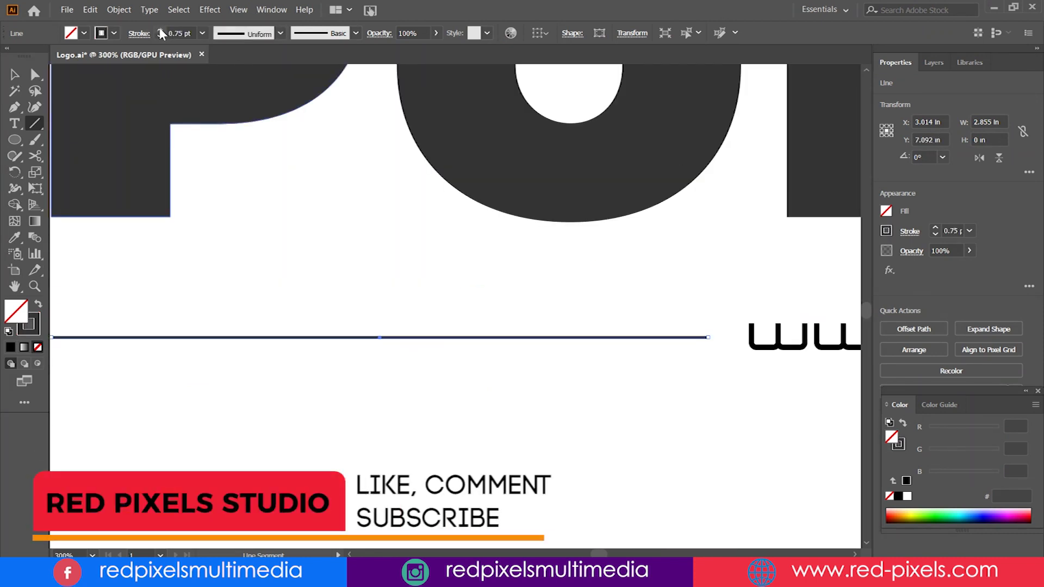
{"action": "scroll", "coordinate": [663, 223], "scroll_direction": "down", "scroll_amount": 3}
Give the line a 2 pt #FFCC33 yellow stroke
{"action": "key", "text": "ctrl+0"}
{"action": "key", "text": "v"}
{"action": "left_click", "coordinate": [29, 332]}
{"action": "double_click", "coordinate": [29, 334]}
{"action": "type", "text": "ffcc33"}
{"action": "key", "text": "Return"}
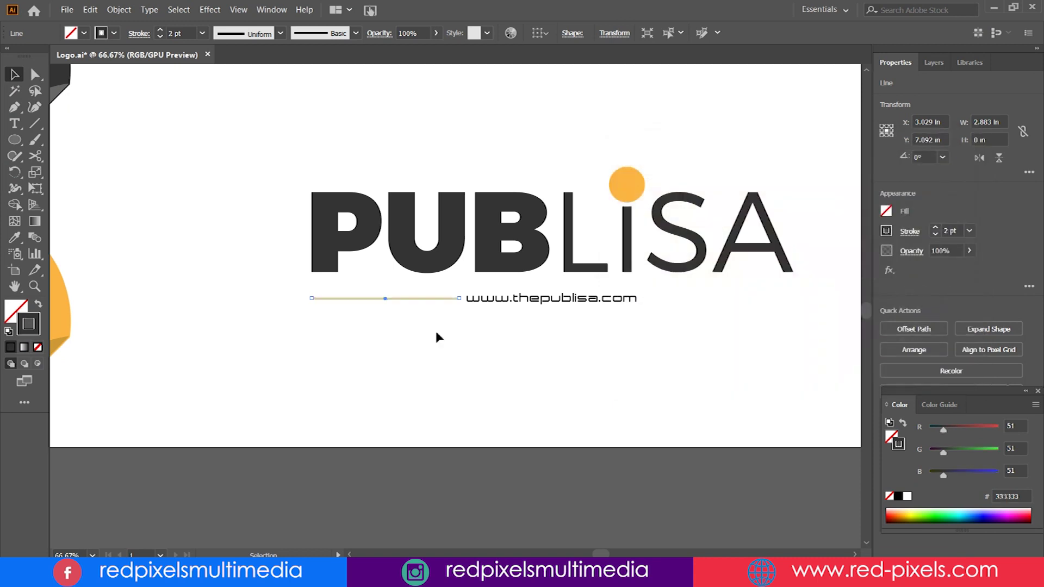
{"action": "key", "text": "ctrl+shift+a"}
Copy the yellow line to the right side of the URL
{"action": "left_click_drag", "start_coordinate": [403, 298], "coordinate": [740, 301]}
{"action": "key", "text": "ctrl+plus"}
{"action": "key", "text": "ctrl+plus"}
{"action": "key", "text": "ctrl+plus"}
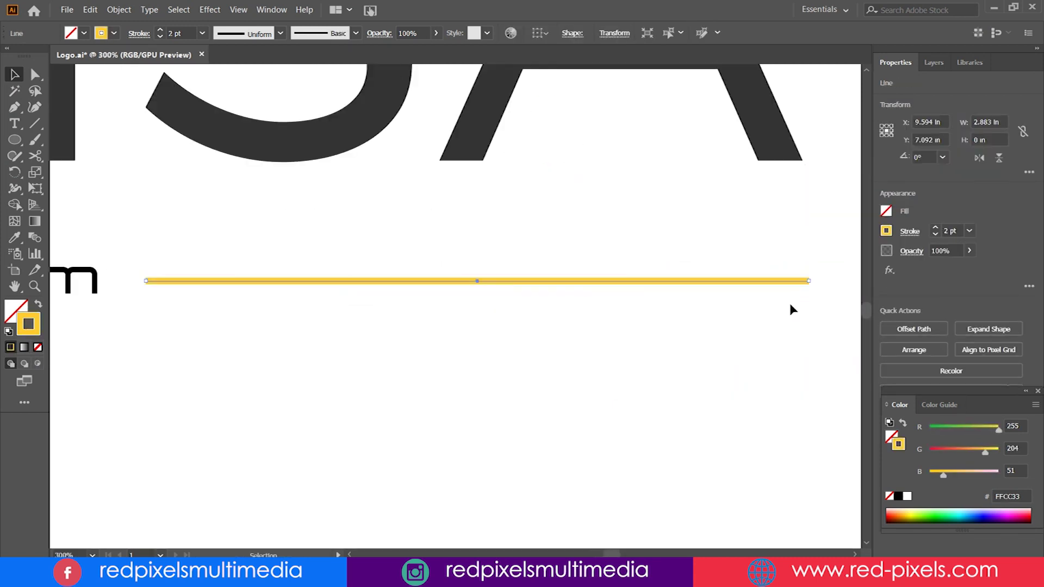
{"action": "key", "text": "ctrl+minus"}
{"action": "key", "text": "ctrl+minus"}
{"action": "key", "text": "ctrl+minus"}
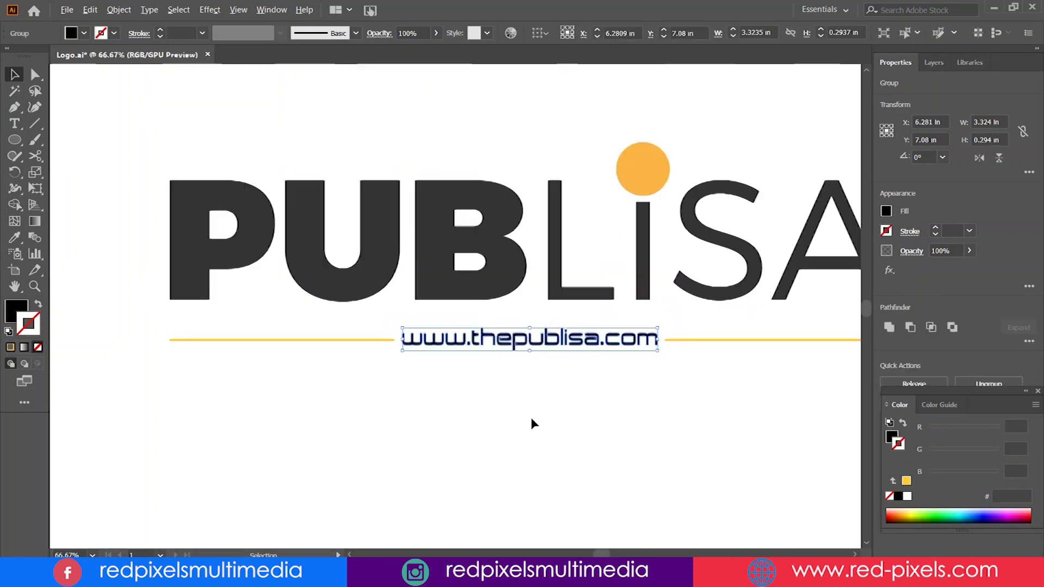
{"action": "key", "text": "ctrl+plus"}
{"action": "key", "text": "ctrl+plus"}
{"action": "key", "text": "ctrl+shift+a"}
{"action": "key", "text": "ctrl+minus"}
{"action": "key", "text": "ctrl+minus"}
{"action": "key", "text": "ctrl+minus"}
{"action": "key", "text": "ctrl+minus"}
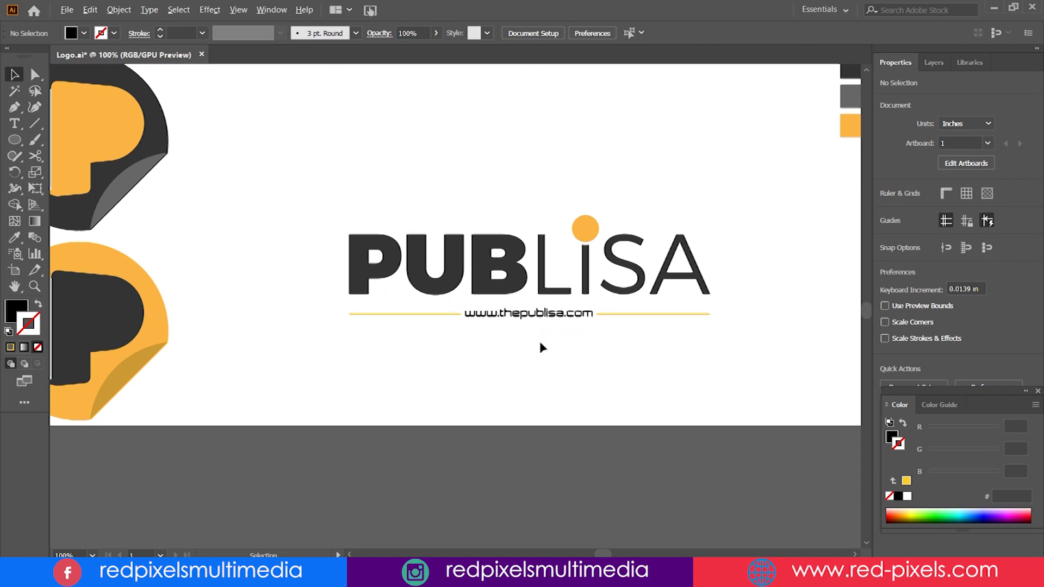
{"action": "key", "text": "ctrl+minus"}
{"action": "key", "text": "ctrl+minus"}
Move the PUBLISA lockup beside the dark sticker and copy it down beside the orange sticker
{"action": "left_click_drag", "start_coordinate": [364, 235], "coordinate": [741, 358]}
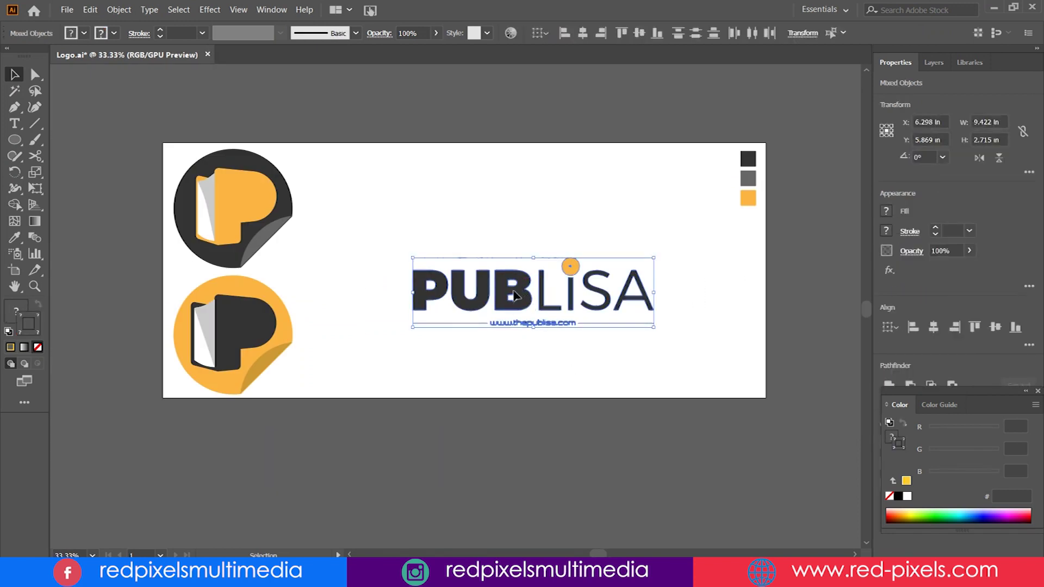
{"action": "left_click_drag", "start_coordinate": [511, 297], "coordinate": [425, 216]}
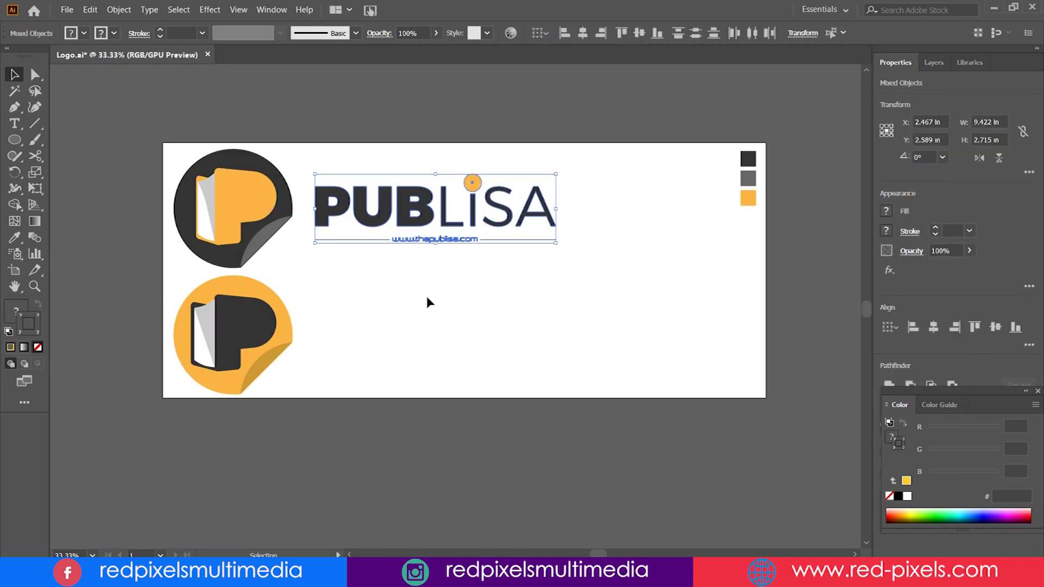
{"action": "left_click", "coordinate": [426, 296]}
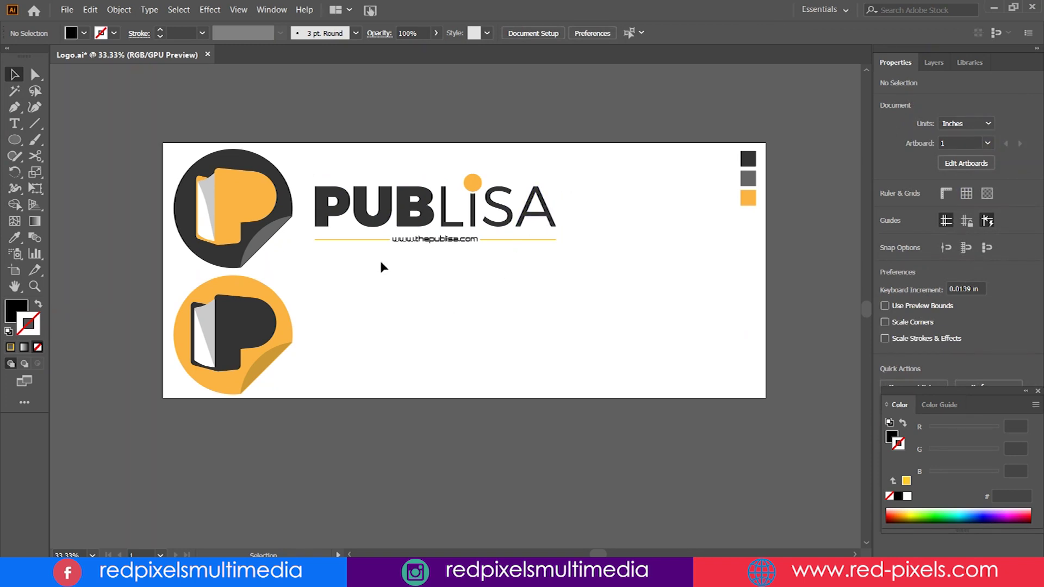
{"action": "mouse_move", "coordinate": [313, 263]}
{"action": "left_mouse_down"}
{"action": "mouse_move", "coordinate": [422, 220]}
{"action": "mouse_move", "coordinate": [425, 340]}
{"action": "left_mouse_up"}
{"action": "left_click", "coordinate": [593, 317]}
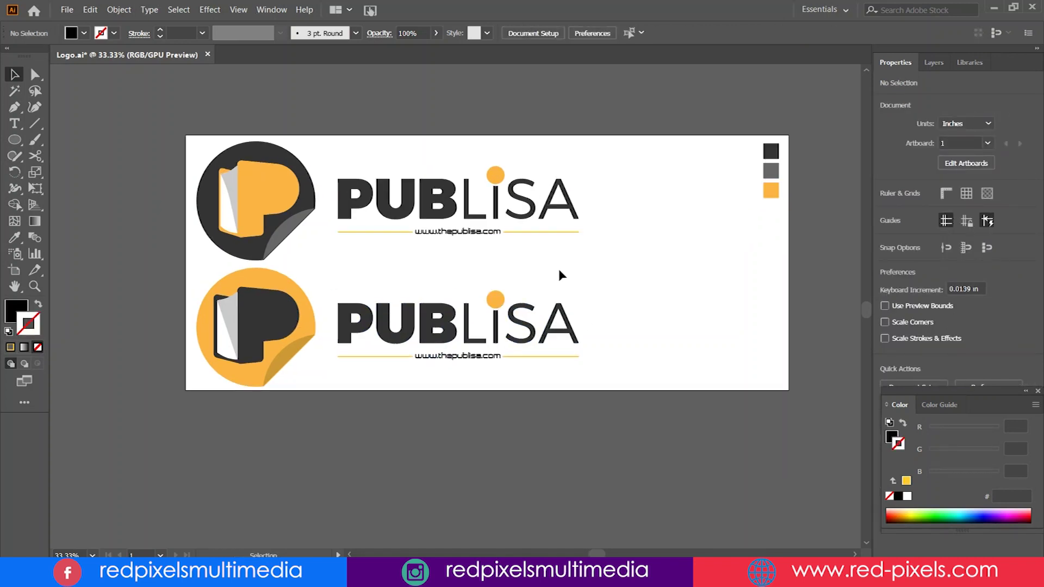
Eyedrop orange onto the lower wordmark and URL, and dark grey onto its i dot
{"action": "left_click", "coordinate": [446, 324]}
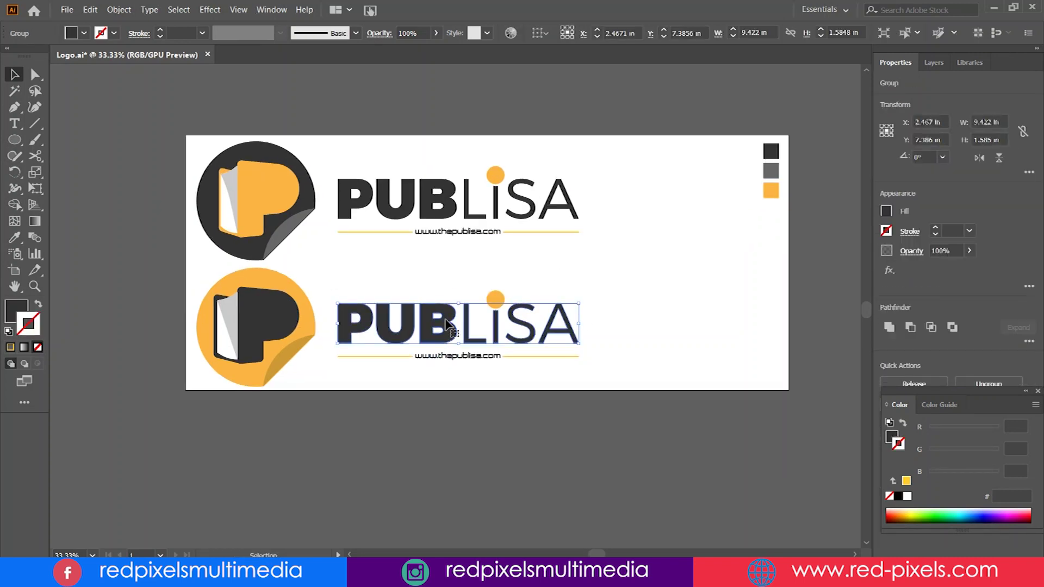
{"action": "key", "text": "i"}
{"action": "left_click", "coordinate": [313, 296]}
{"action": "key", "text": "v"}
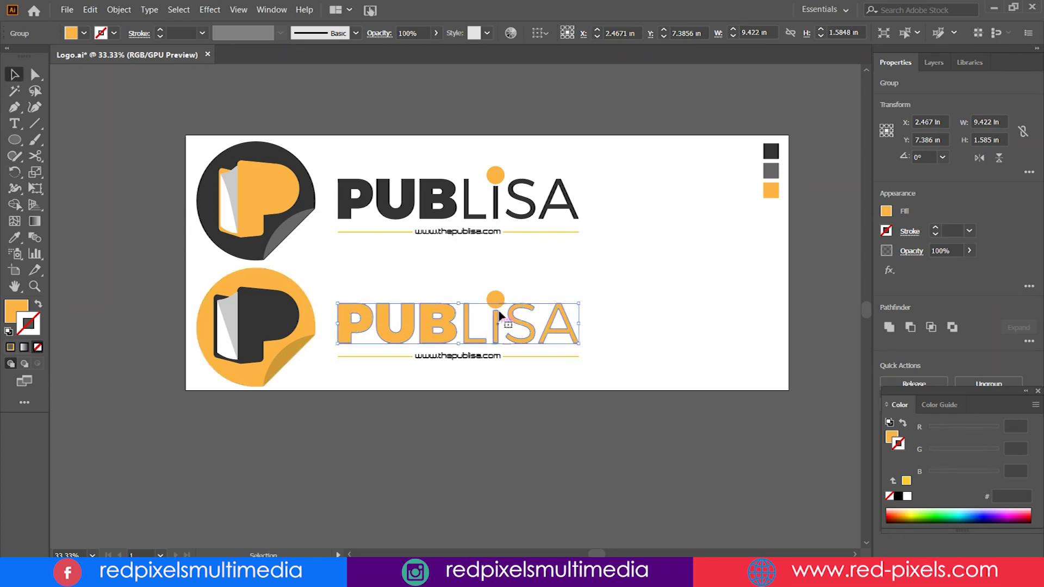
{"action": "key", "text": "ctrl+shift+a"}
{"action": "key", "text": "i"}
{"action": "left_click", "coordinate": [278, 321]}
{"action": "key", "text": "v"}
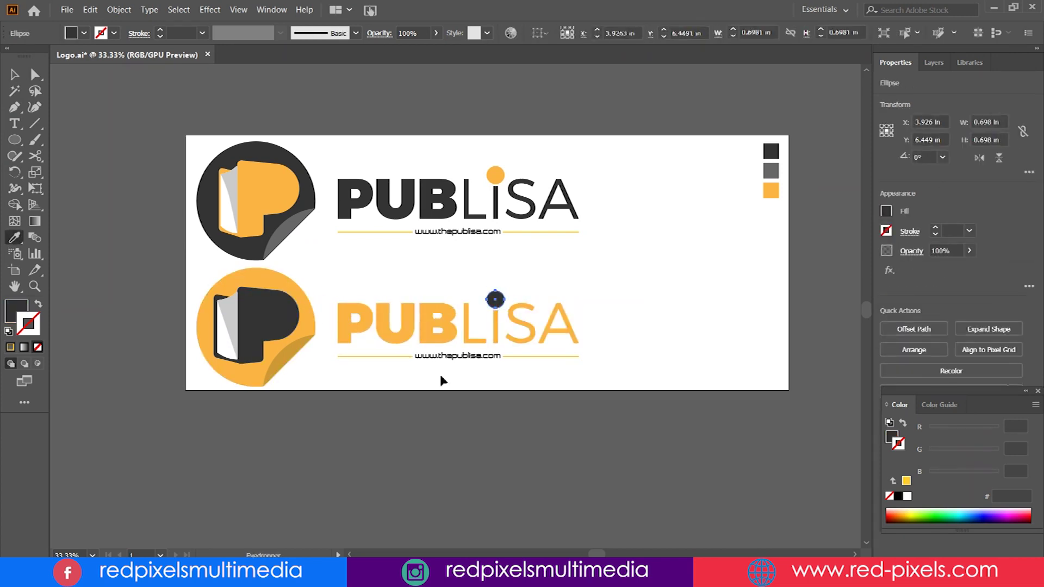
{"action": "left_click", "coordinate": [467, 356]}
{"action": "key", "text": "i"}
{"action": "left_click", "coordinate": [277, 278]}
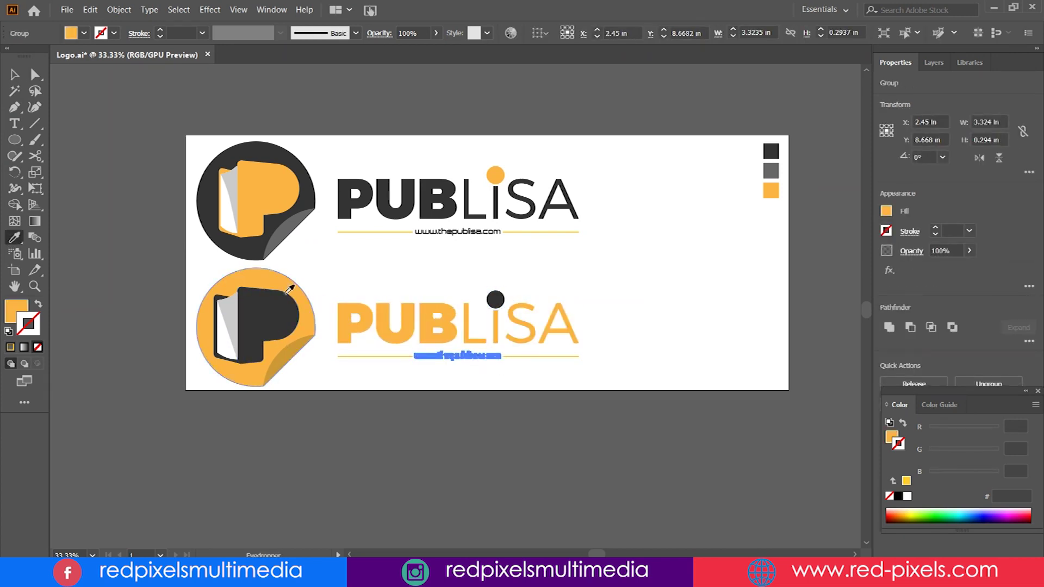
{"action": "key", "text": "v"}
Set the stroke of both lines beside the lower URL to #333333
{"action": "left_click", "coordinate": [526, 356]}
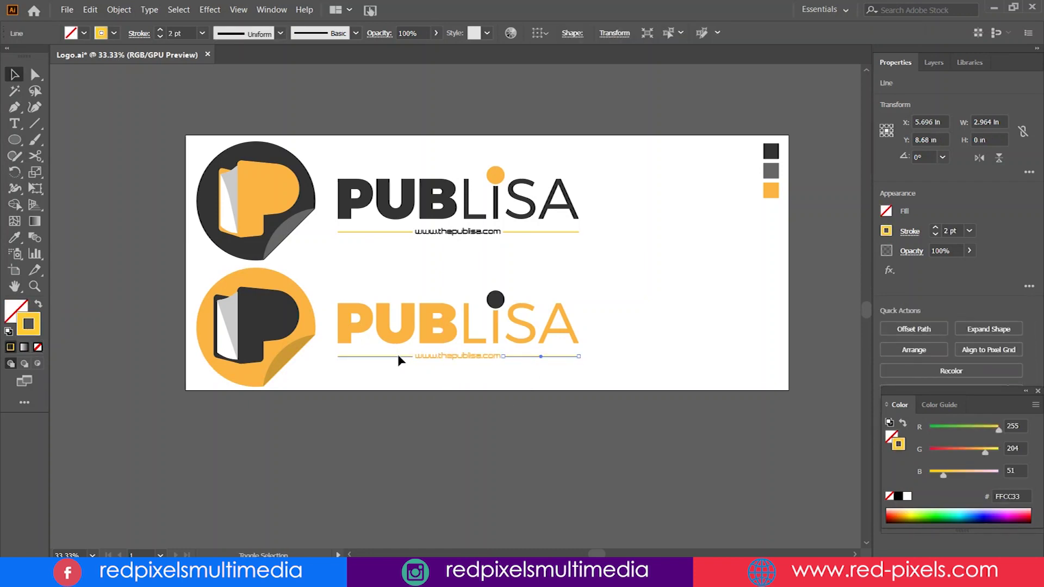
{"action": "left_click", "coordinate": [398, 356], "text": "shift"}
{"action": "double_click", "coordinate": [32, 330]}
{"action": "type", "text": "333333"}
{"action": "key", "text": "Return"}
{"action": "left_click", "coordinate": [728, 290]}
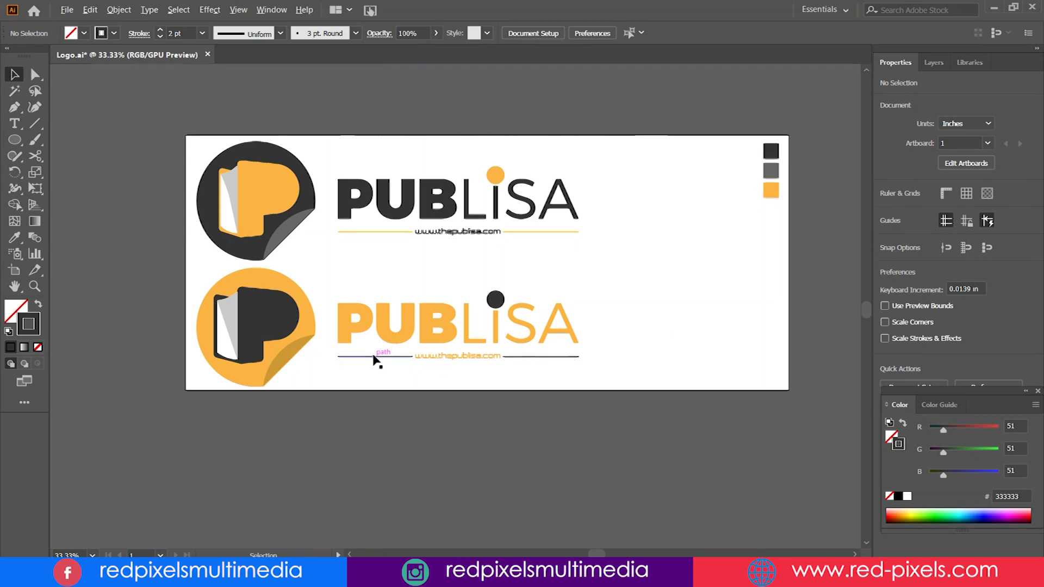
Undo and redo the lower URL recolouring to check the result
{"action": "scroll", "coordinate": [374, 360], "scroll_direction": "up", "scroll_amount": 2}
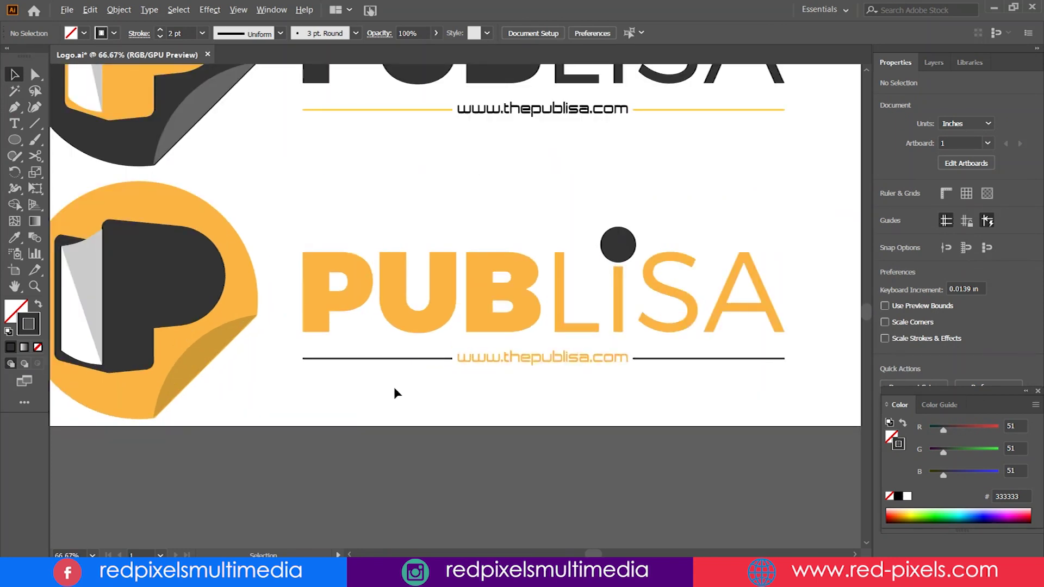
{"action": "scroll", "coordinate": [395, 393], "scroll_direction": "down", "scroll_amount": 1}
{"action": "scroll", "coordinate": [395, 392], "scroll_direction": "down", "scroll_amount": 1}
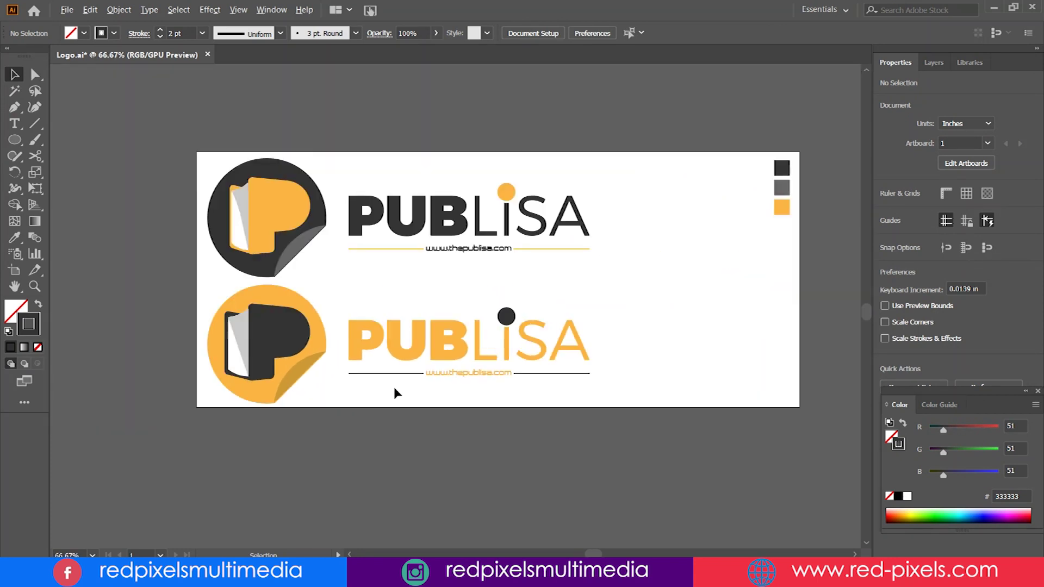
{"action": "key", "text": "ctrl+f"}
{"action": "left_click", "coordinate": [654, 408]}
{"action": "key", "text": "ctrl+z"}
{"action": "left_click", "coordinate": [647, 341]}
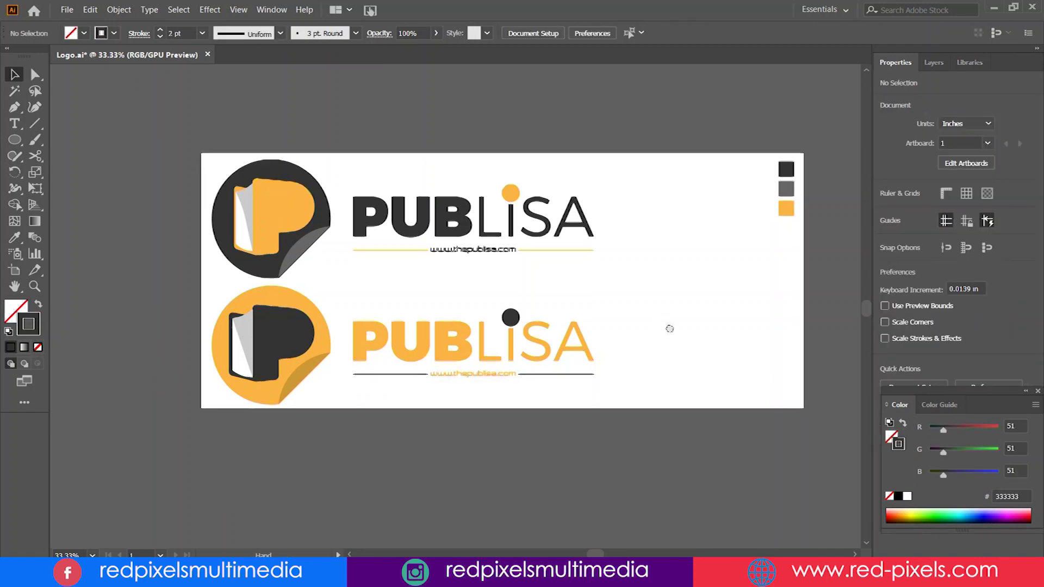
{"action": "scroll", "coordinate": [670, 343], "scroll_direction": "up", "scroll_amount": 1}
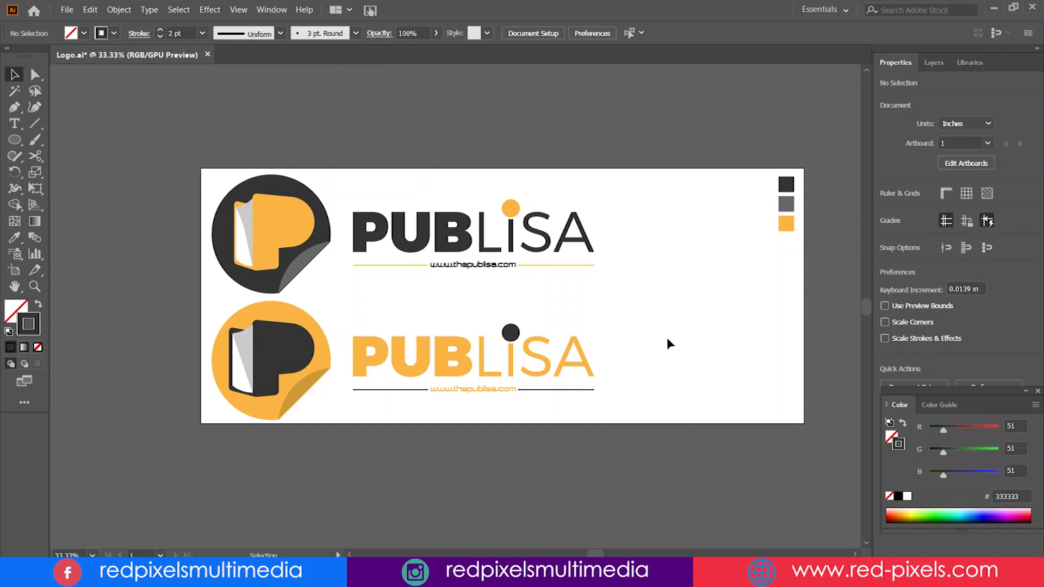
Draw a dark, strokeless rectangle over the artboard's lower half and send it to back
{"action": "left_click", "coordinate": [15, 140]}
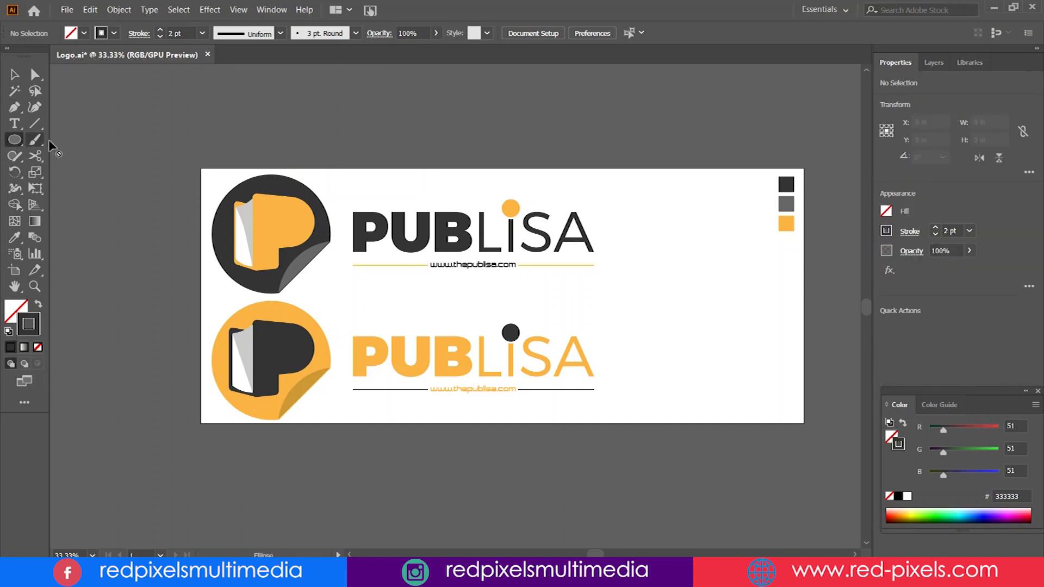
{"action": "left_click_drag", "start_coordinate": [17, 142], "coordinate": [81, 140]}
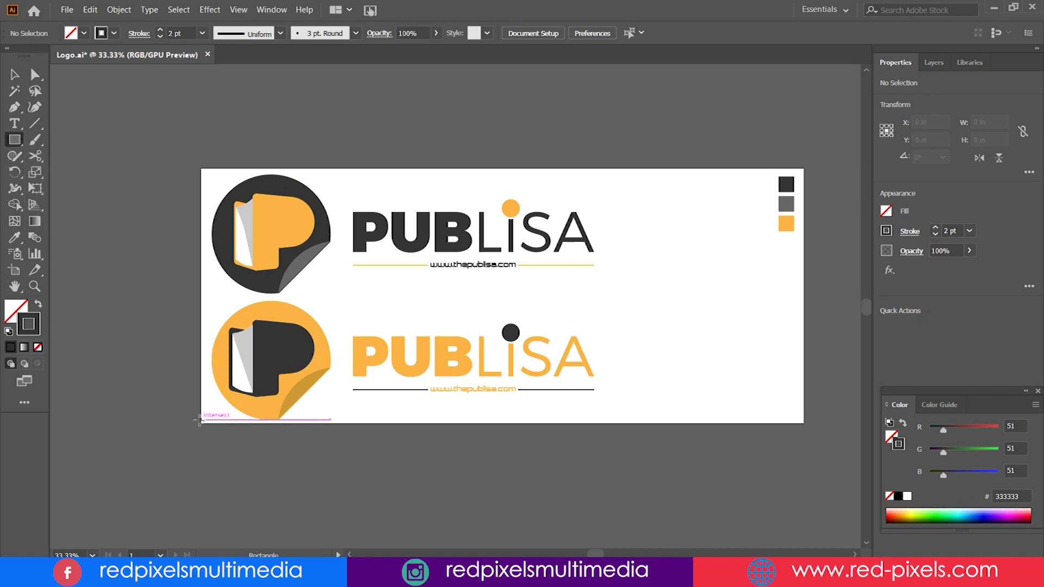
{"action": "left_click_drag", "start_coordinate": [225, 418], "coordinate": [755, 281]}
{"action": "key", "text": "ctrl+z"}
{"action": "left_click_drag", "start_coordinate": [200, 423], "coordinate": [803, 296]}
{"action": "left_click", "coordinate": [38, 305]}
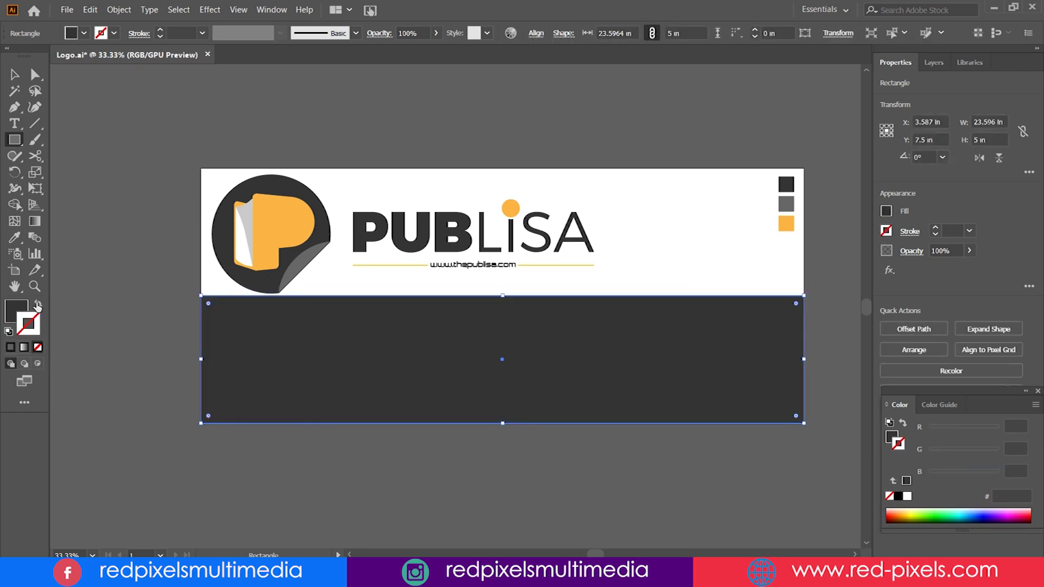
{"action": "key", "text": "v"}
{"action": "right_click", "coordinate": [547, 333]}
{"action": "mouse_move", "coordinate": [618, 272]}
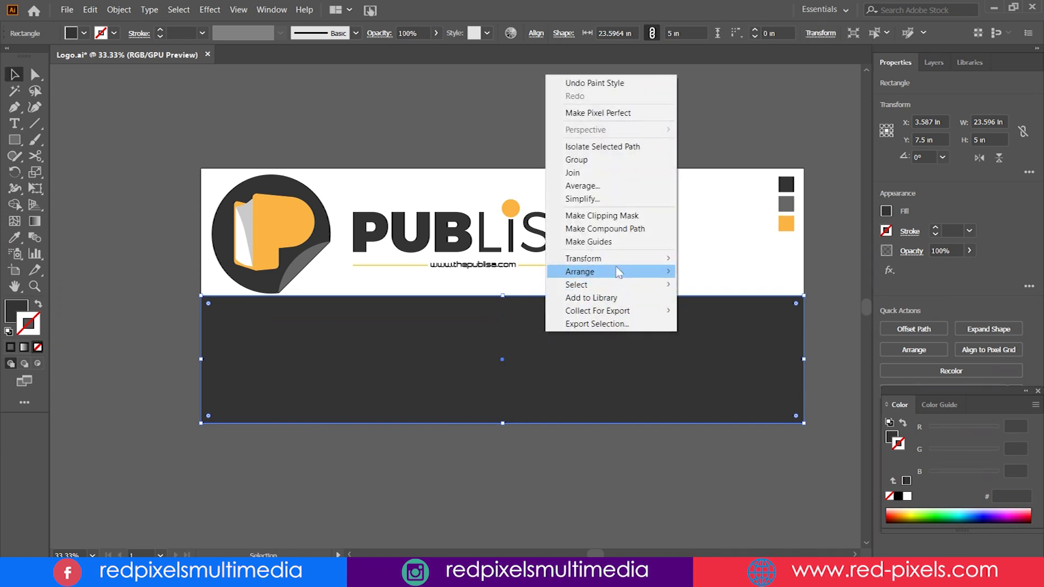
{"action": "left_click", "coordinate": [712, 310]}
{"action": "left_click", "coordinate": [598, 445]}
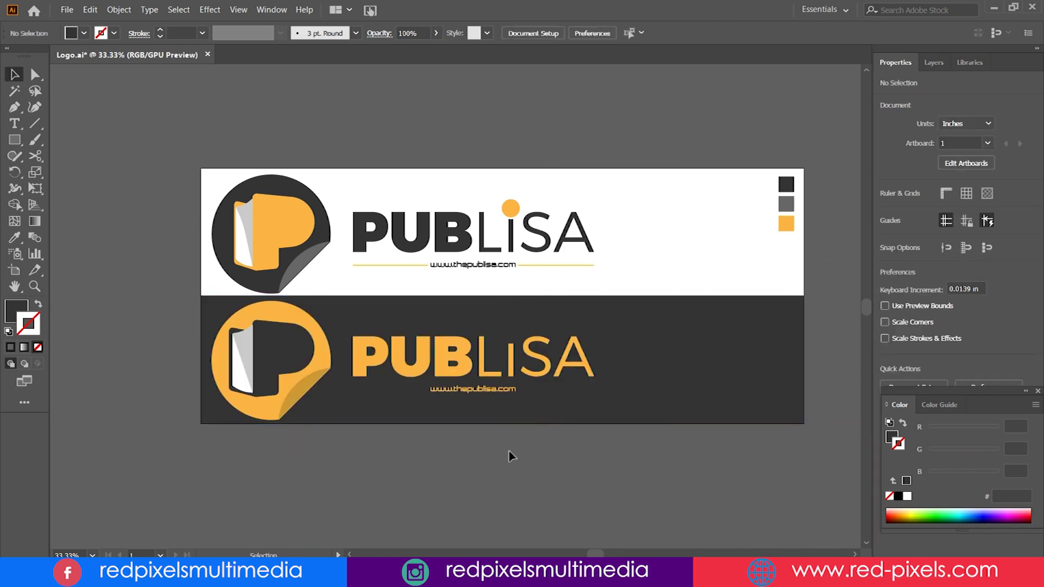
Make the dot over the lower i white
{"action": "left_click", "coordinate": [505, 333]}
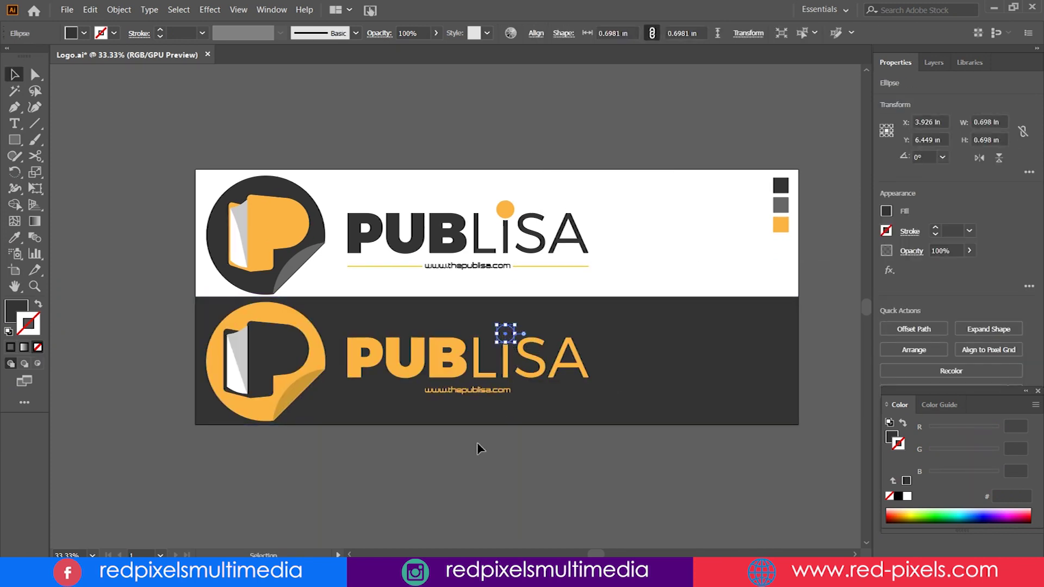
{"action": "key", "text": "i"}
{"action": "left_click", "coordinate": [566, 198]}
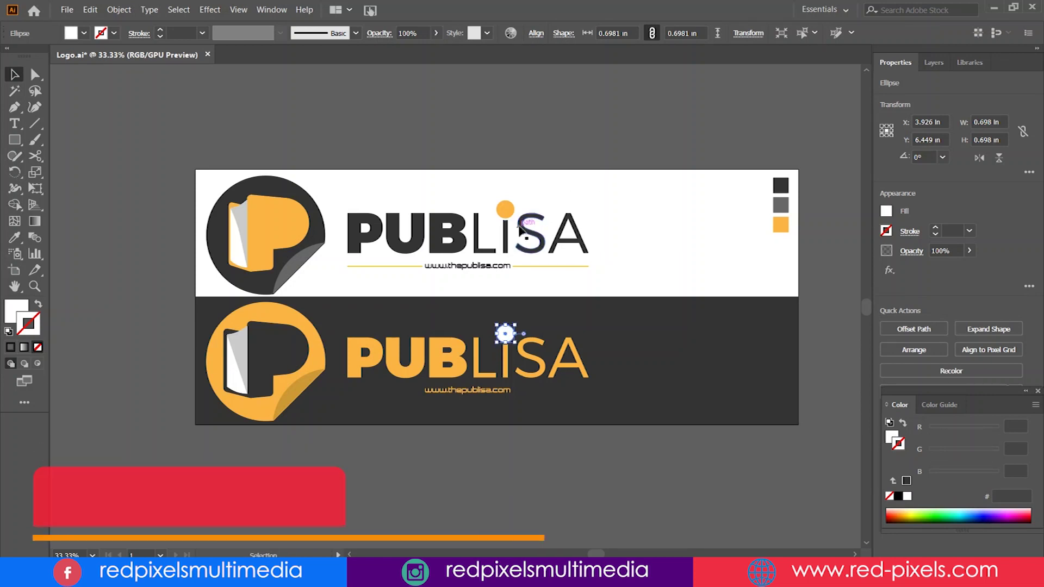
{"action": "key", "text": "v"}
Set the stroke of the lines beside the lower URL to white #FFFFFF
{"action": "left_click", "coordinate": [390, 395]}
{"action": "left_click", "coordinate": [389, 391]}
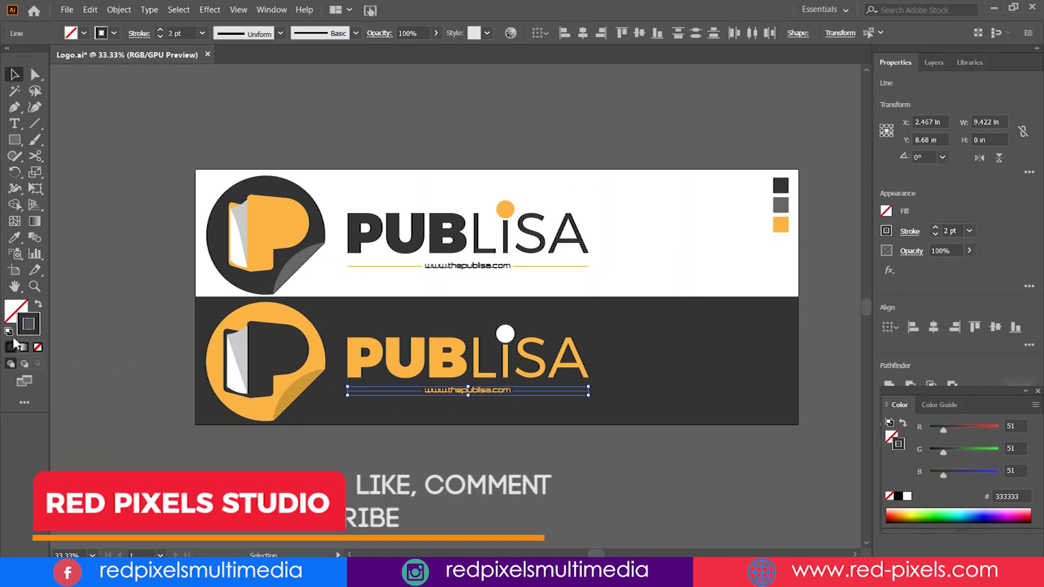
{"action": "double_click", "coordinate": [29, 324]}
{"action": "left_click", "coordinate": [616, 178]}
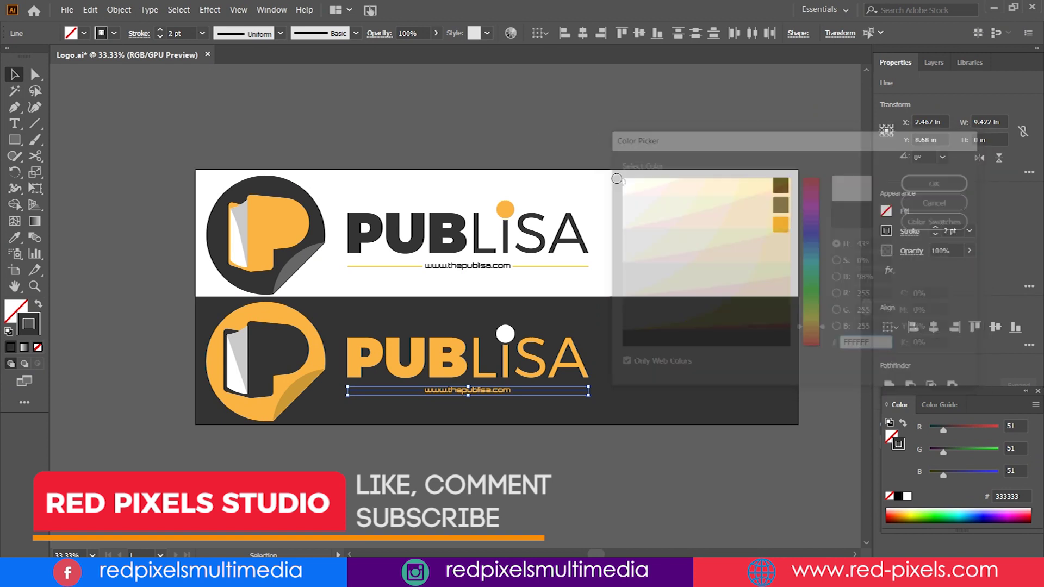
{"action": "key", "text": "Return"}
{"action": "left_click", "coordinate": [629, 107]}
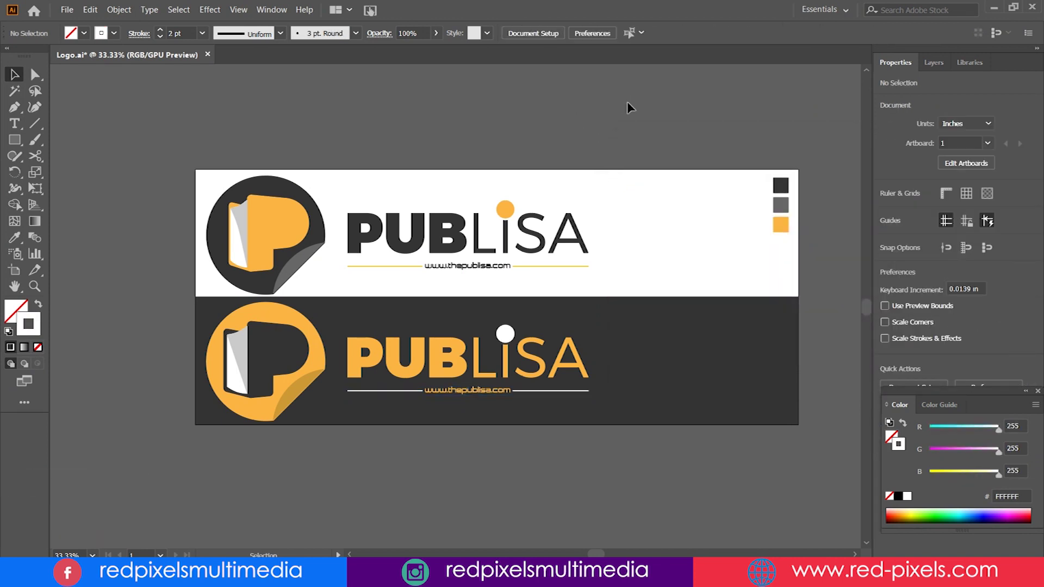
Marquee-select the logo lockups, ending with only the top lockup selected
{"action": "left_click_drag", "start_coordinate": [137, 145], "coordinate": [328, 253]}
{"action": "left_click_drag", "start_coordinate": [660, 441], "coordinate": [658, 437]}
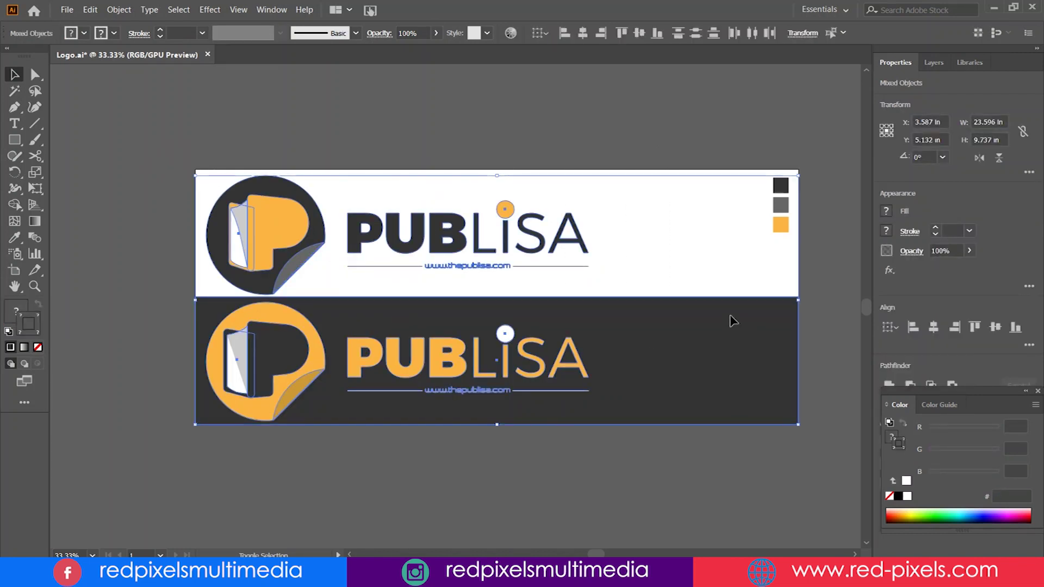
{"action": "left_click_drag", "start_coordinate": [168, 142], "coordinate": [634, 289]}
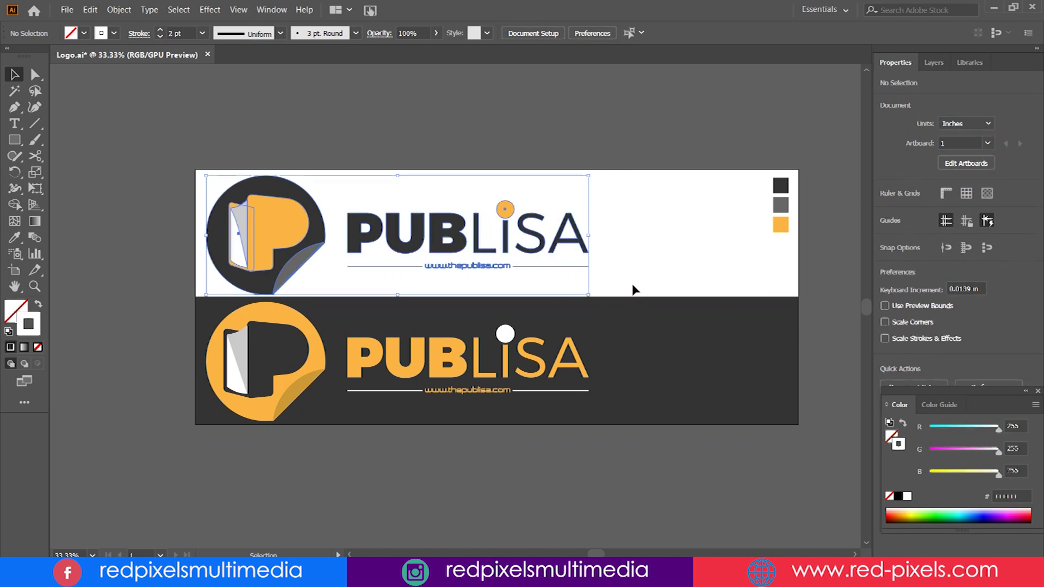
Nudge the top PUBLISA lockup up, then shift both lockups right toward the artboard centre
{"action": "key", "text": "Up"}
{"action": "key", "text": "Up"}
{"action": "key", "text": "Up"}
{"action": "key", "text": "Up"}
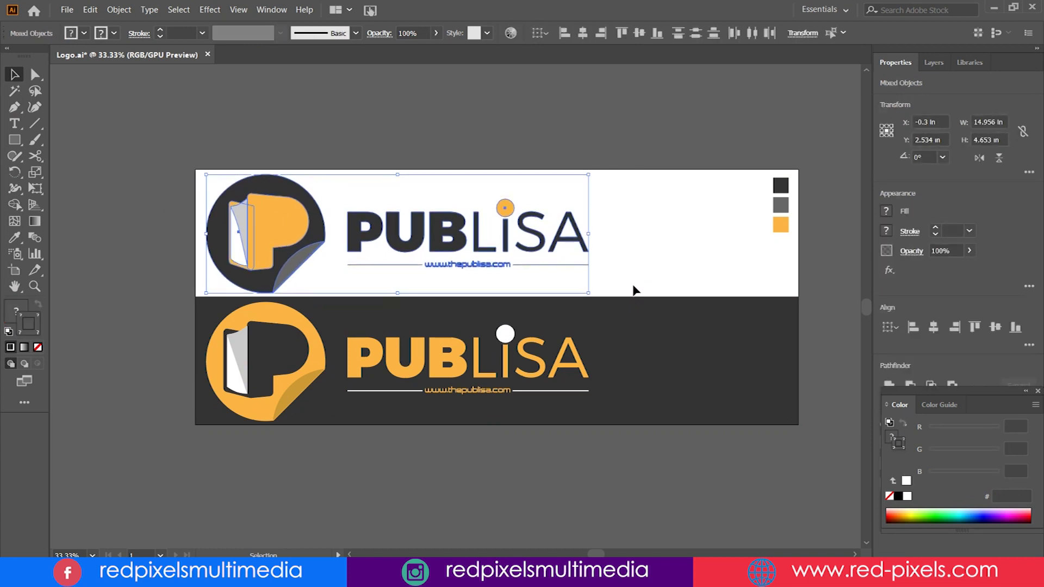
{"action": "left_click", "coordinate": [546, 461]}
{"action": "left_click_drag", "start_coordinate": [143, 133], "coordinate": [526, 375]}
{"action": "left_click_drag", "start_coordinate": [647, 433], "coordinate": [647, 433]}
{"action": "left_click_drag", "start_coordinate": [564, 245], "coordinate": [644, 246]}
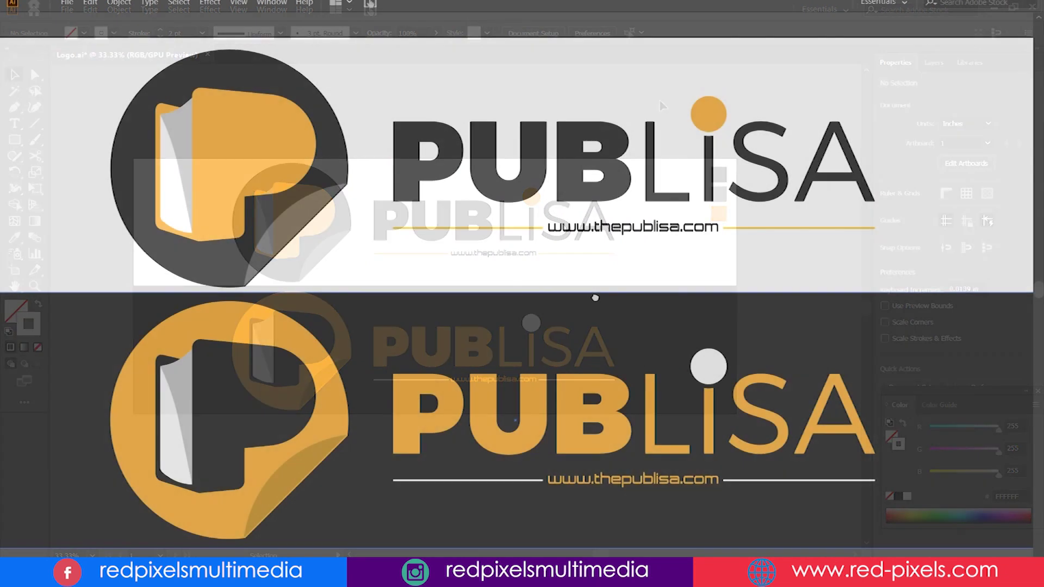